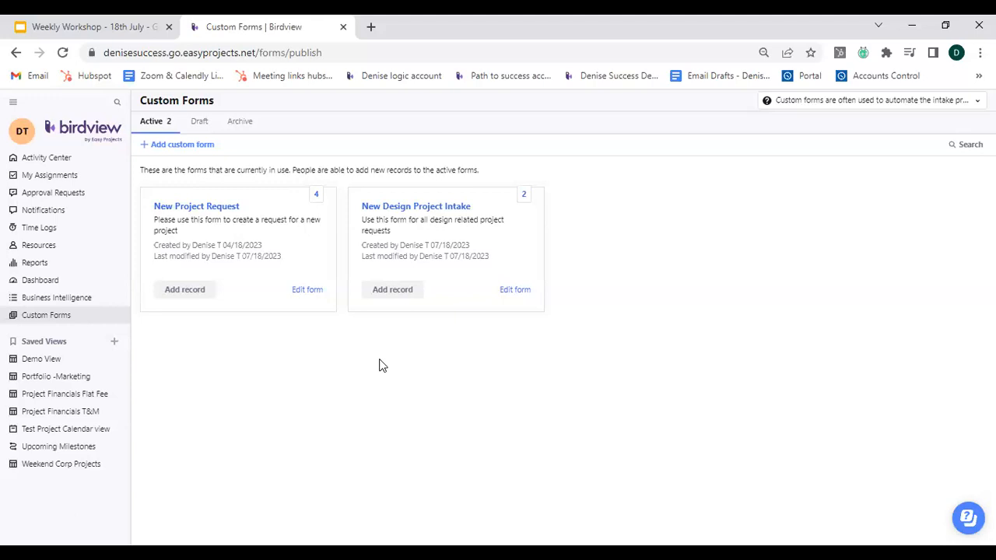
Open the New Project Request custom form's editor to review its fields, then return to the custom forms list.
{"action": "left_click", "coordinate": [63, 322]}
{"action": "left_click", "coordinate": [80, 319]}
{"action": "left_click", "coordinate": [306, 292]}
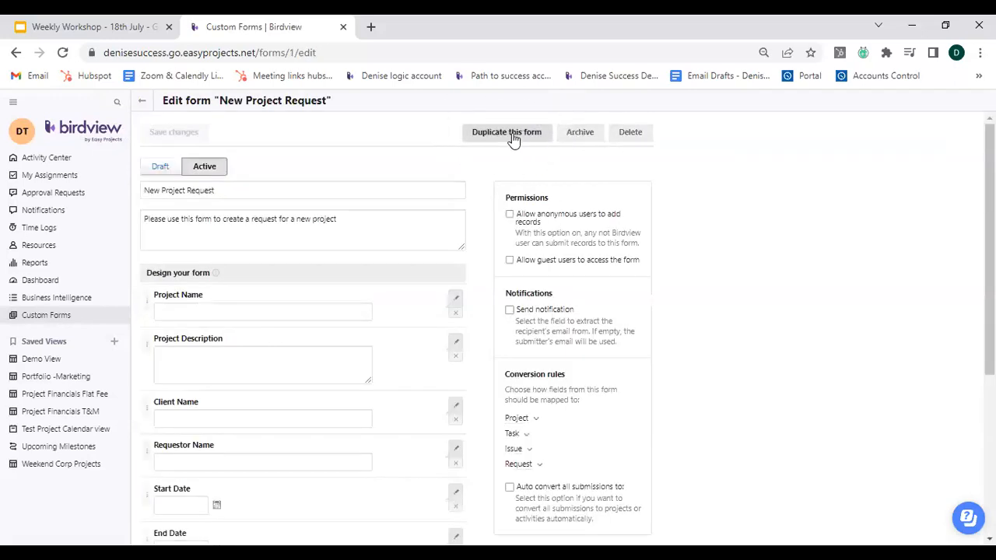
{"action": "left_click", "coordinate": [145, 108]}
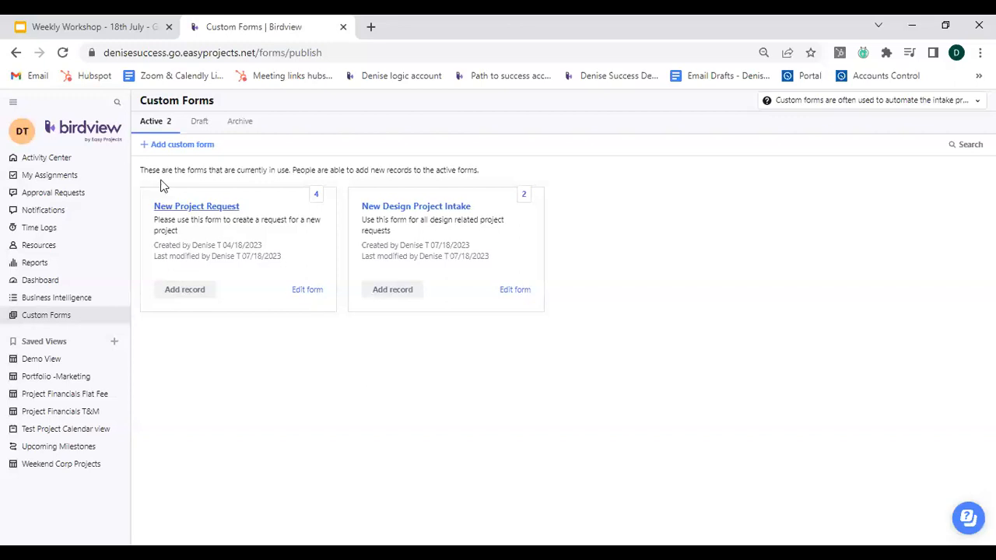
Start a new custom form and name it "New Marketing Project".
{"action": "left_click", "coordinate": [147, 148]}
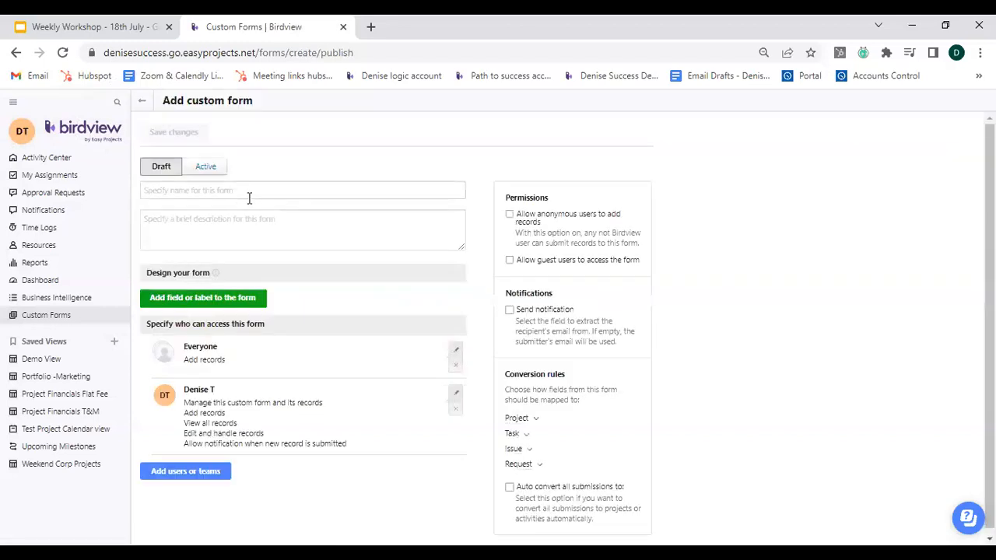
{"action": "left_click", "coordinate": [246, 189]}
{"action": "left_click", "coordinate": [246, 189]}
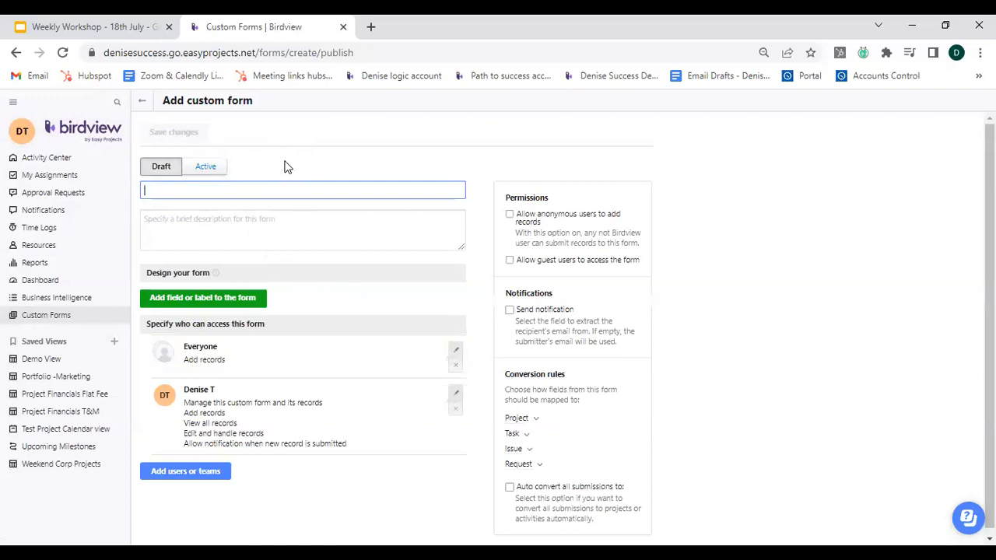
{"action": "type", "text": "New Marketing Project"}
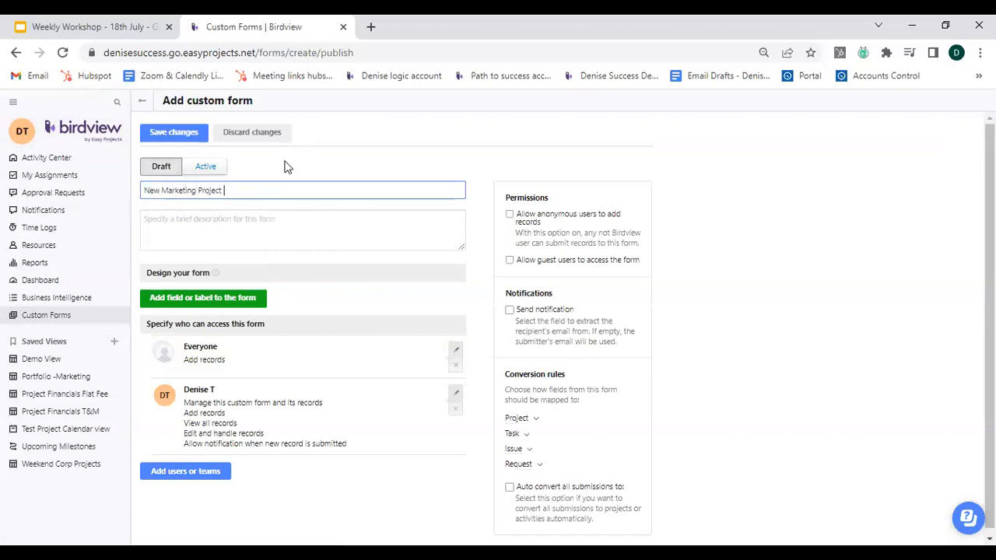
Enter the form description "Fill this form to submit a request for a new Marketing Project".
{"action": "left_click", "coordinate": [266, 228]}
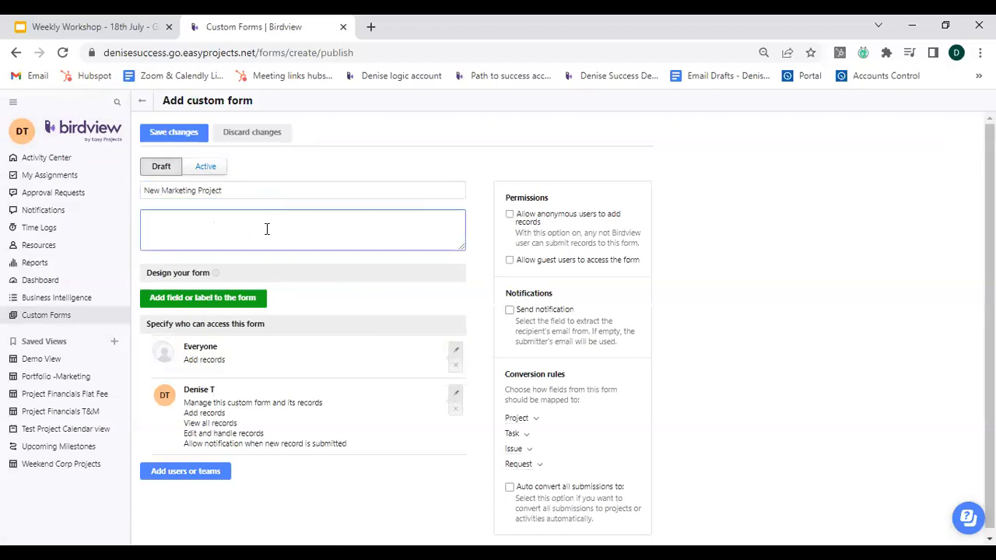
{"action": "type", "text": "F"}
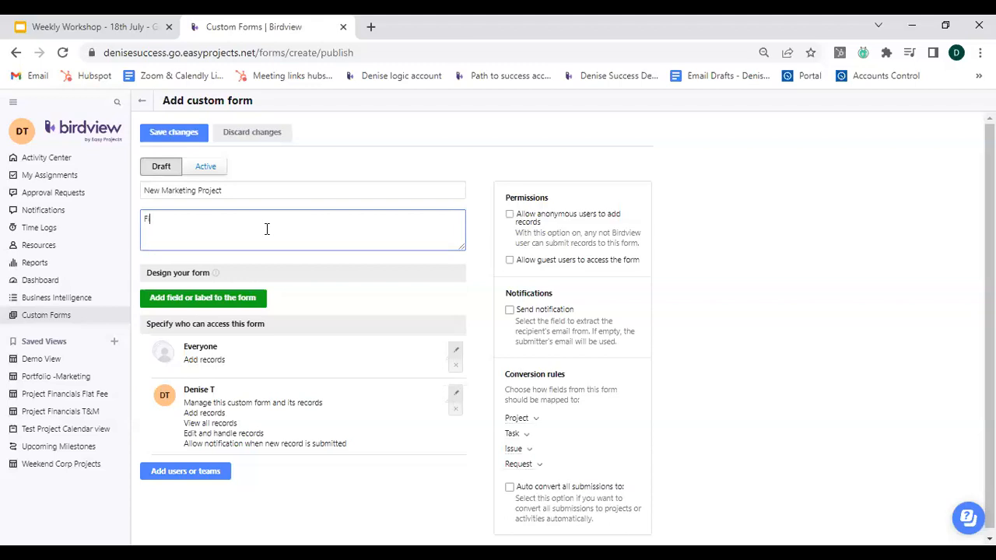
{"action": "type", "text": "ill this form to submit a request fo"}
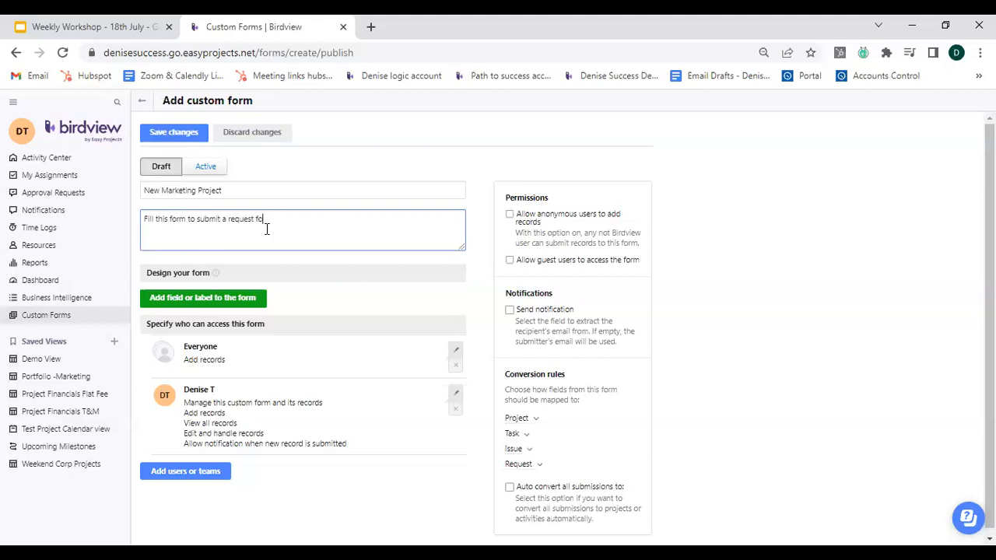
{"action": "type", "text": "r a new Marketing Project"}
{"action": "left_click", "coordinate": [482, 285]}
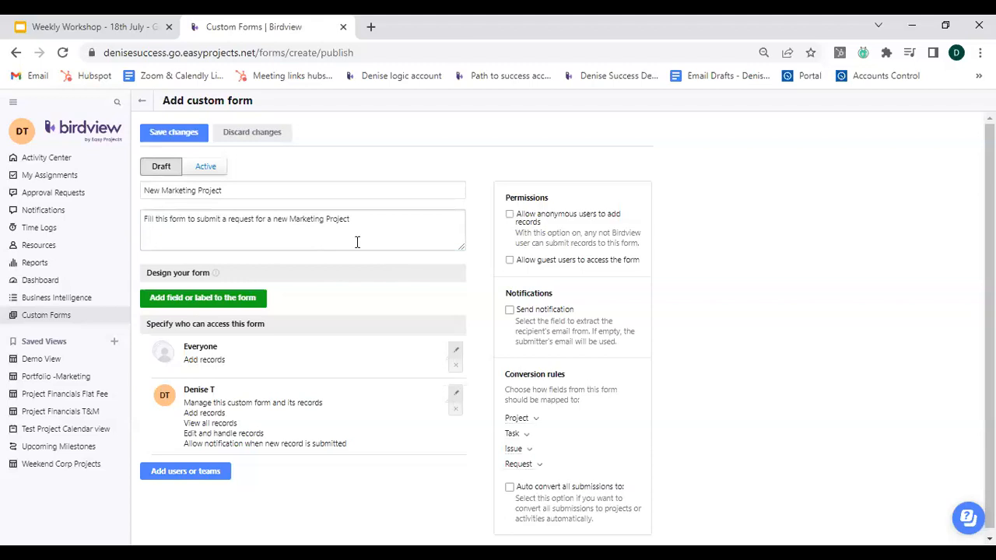
Add a Text area building block and an Input building block to the form design.
{"action": "left_click", "coordinate": [193, 304]}
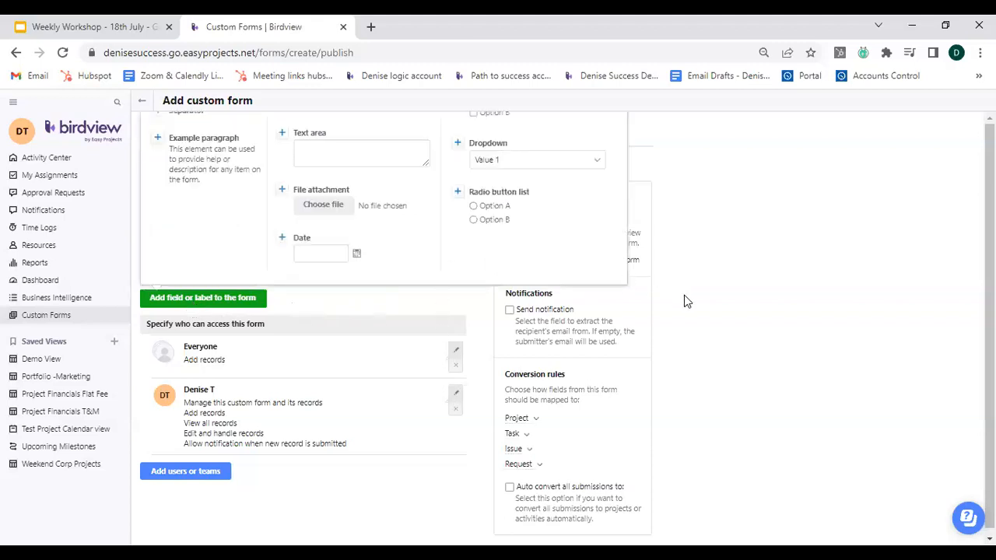
{"action": "left_click", "coordinate": [360, 154]}
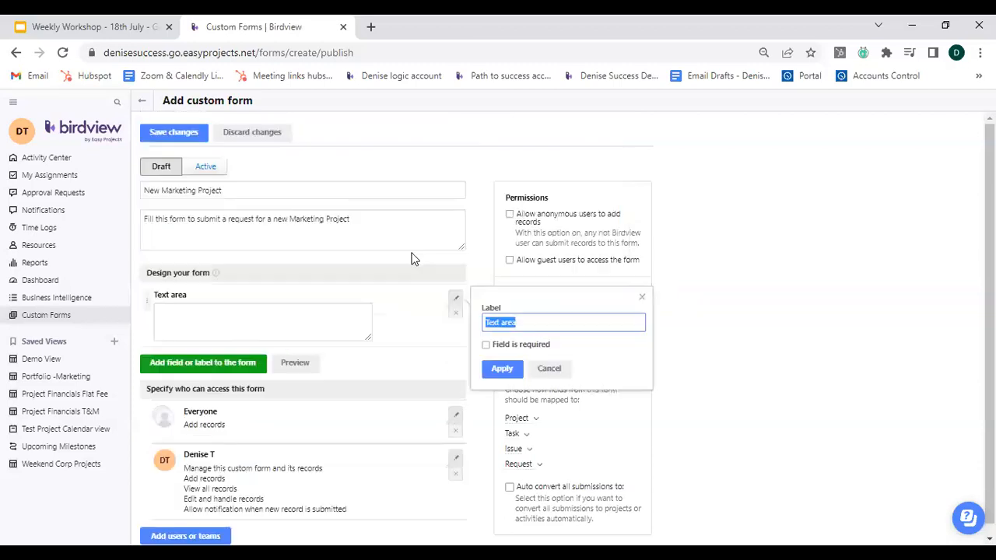
{"action": "left_click", "coordinate": [206, 366]}
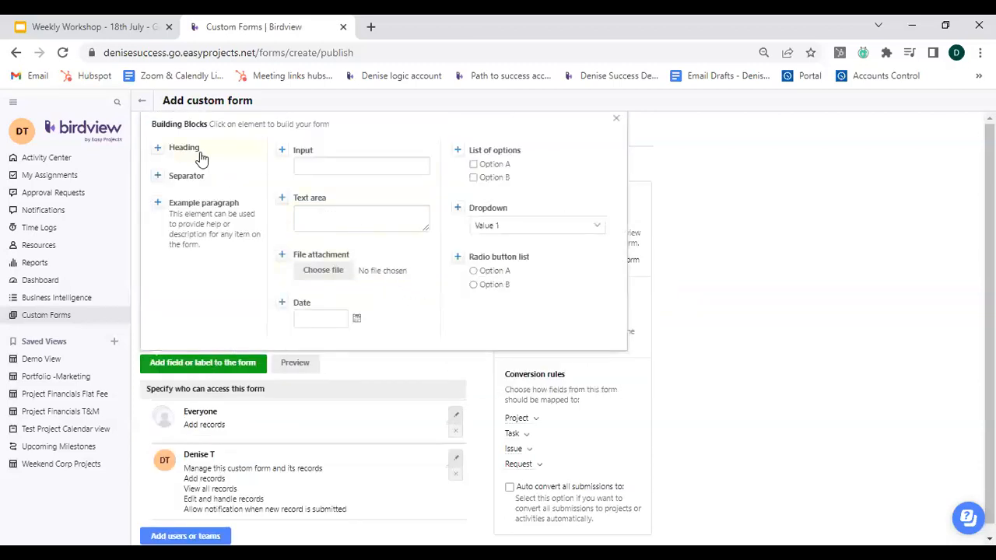
{"action": "left_click", "coordinate": [329, 165]}
{"action": "left_click", "coordinate": [332, 325]}
{"action": "left_click", "coordinate": [516, 223]}
{"action": "left_click", "coordinate": [282, 150]}
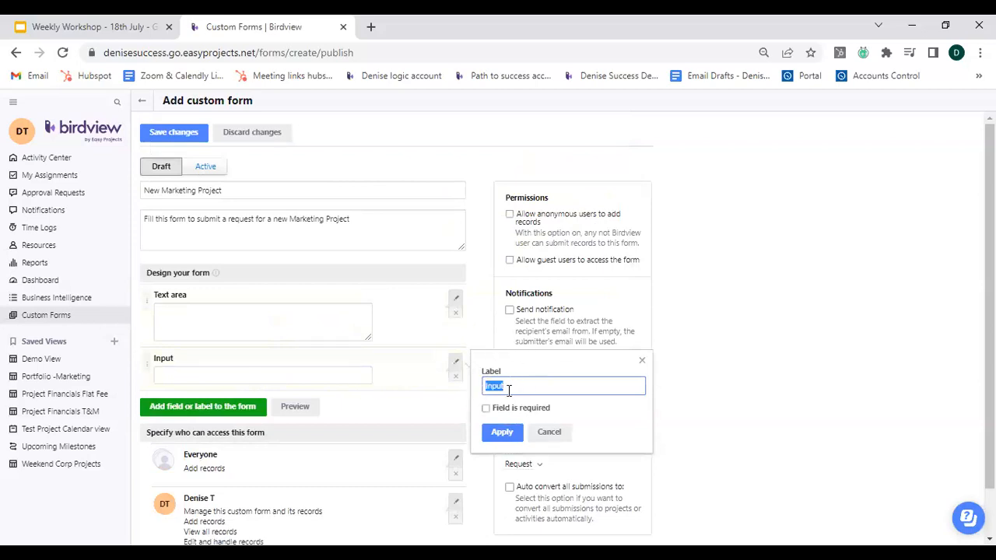
Label the new input field "Project Name" and apply the label.
{"action": "type", "text": "Project Name"}
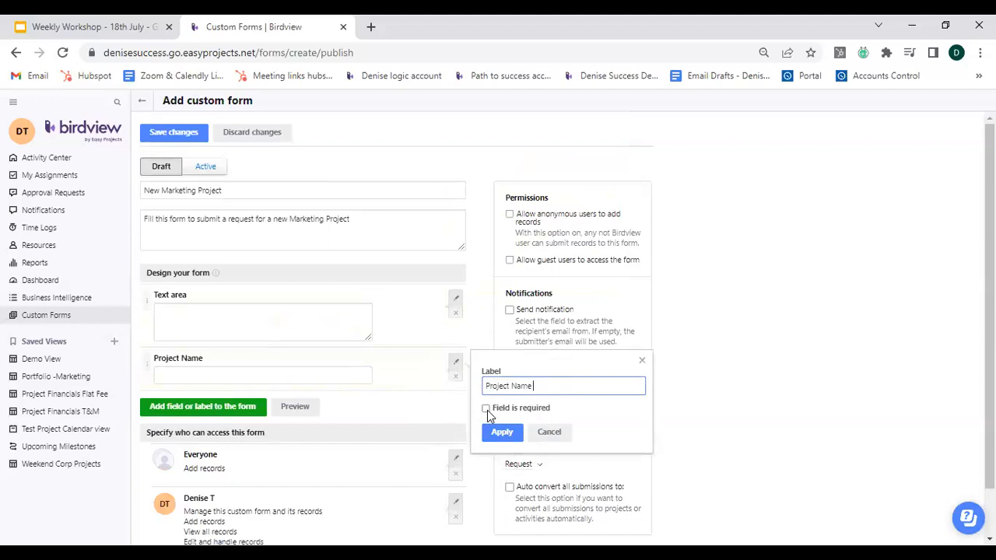
{"action": "left_click", "coordinate": [488, 409]}
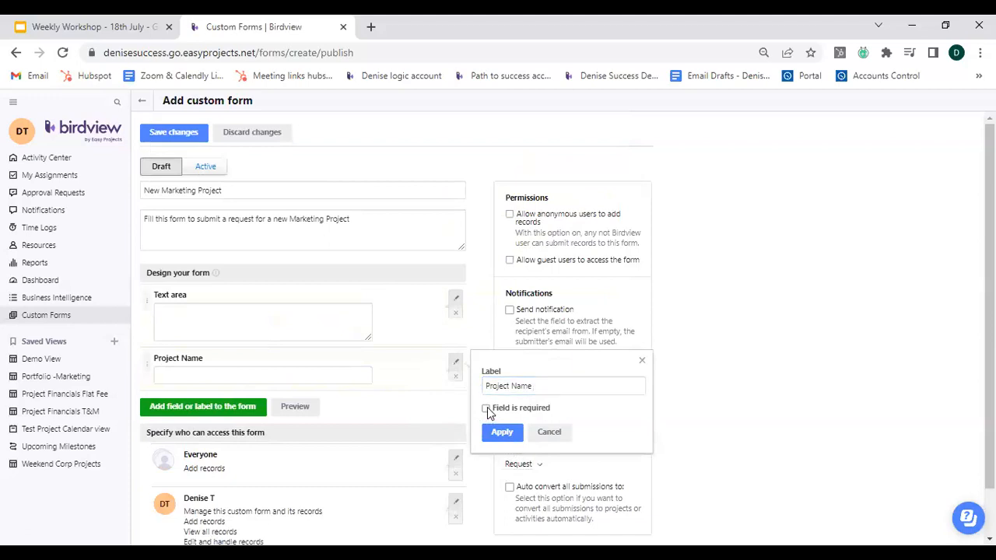
{"action": "left_click", "coordinate": [535, 385]}
{"action": "left_click", "coordinate": [502, 440]}
{"action": "left_click", "coordinate": [503, 440]}
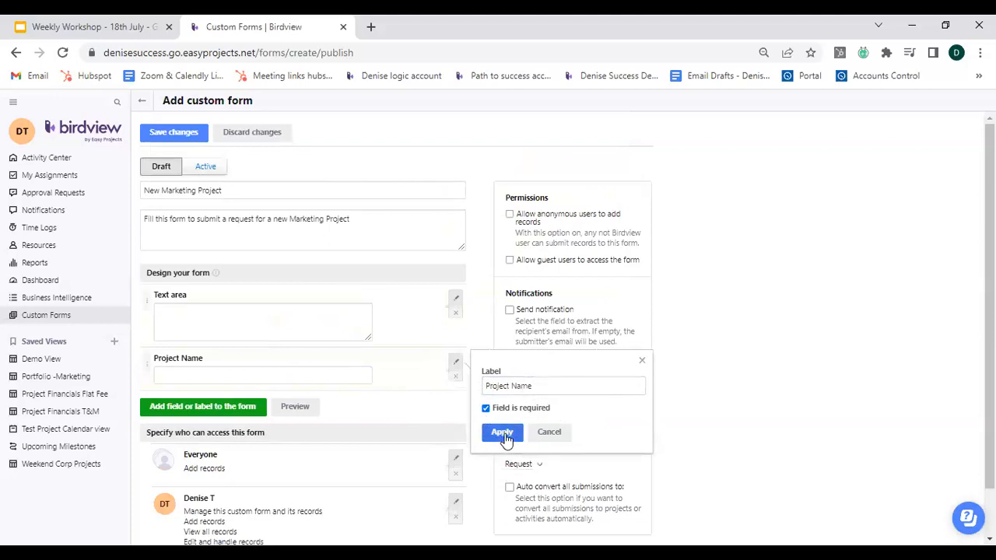
Delete the unlabelled Text area field from the form.
{"action": "left_click", "coordinate": [456, 313]}
{"action": "left_click", "coordinate": [504, 336]}
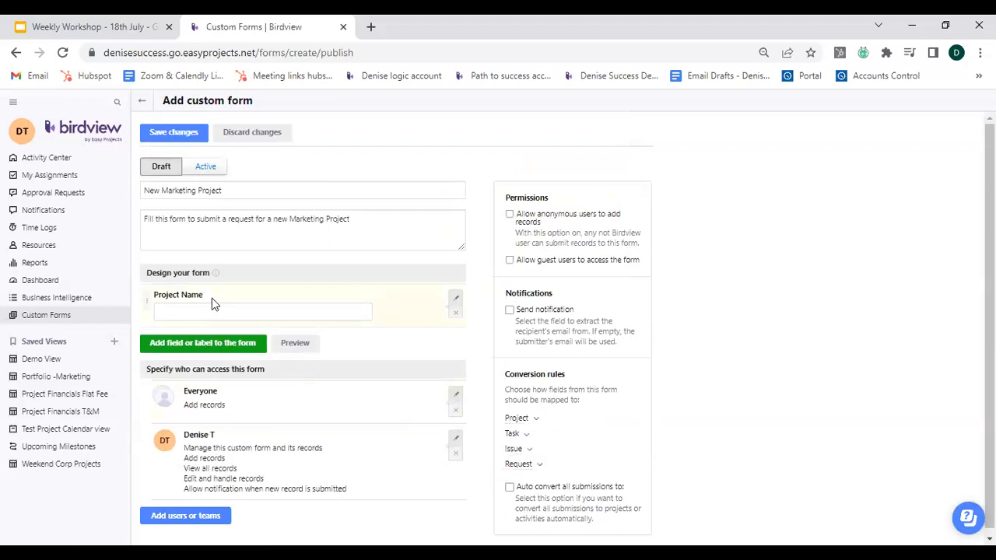
Add a text area field labelled "Project Description".
{"action": "left_click", "coordinate": [256, 345]}
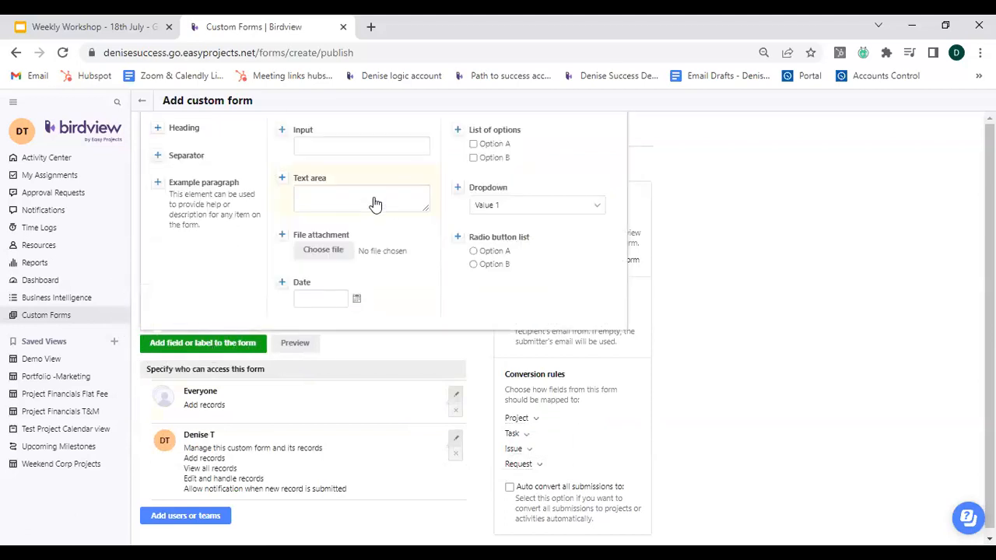
{"action": "left_click", "coordinate": [375, 204]}
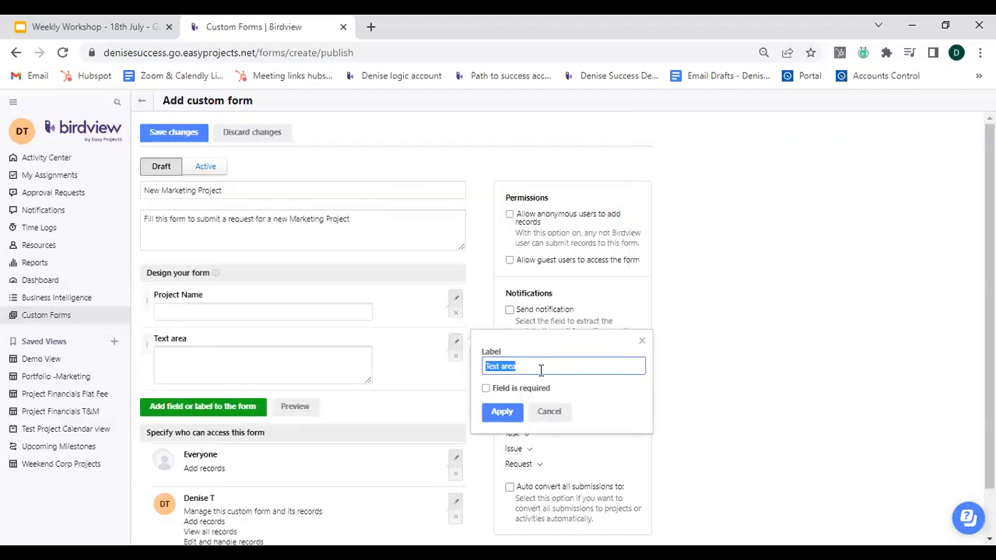
{"action": "type", "text": "Project Description"}
{"action": "left_click", "coordinate": [502, 411]}
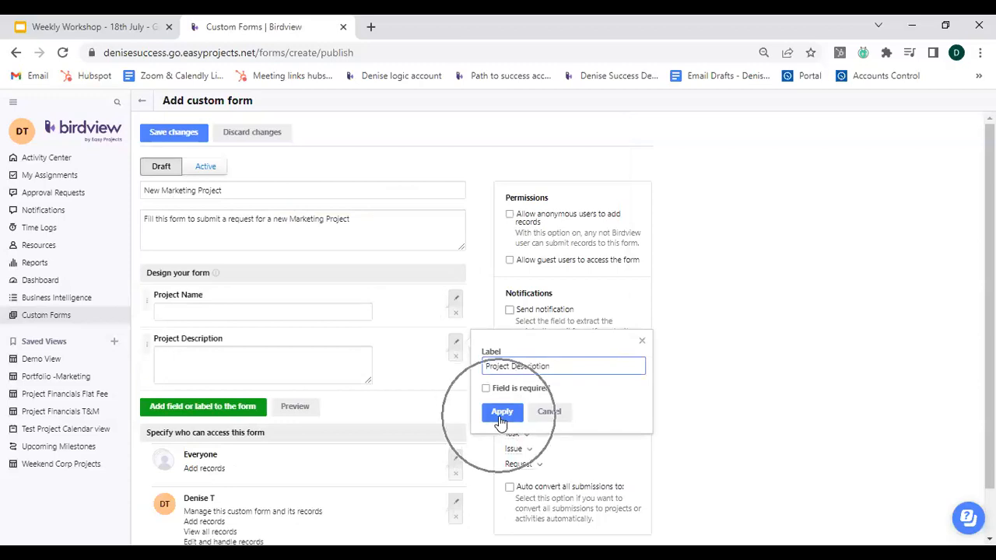
Add a File attachment field with its default label.
{"action": "left_click", "coordinate": [197, 408]}
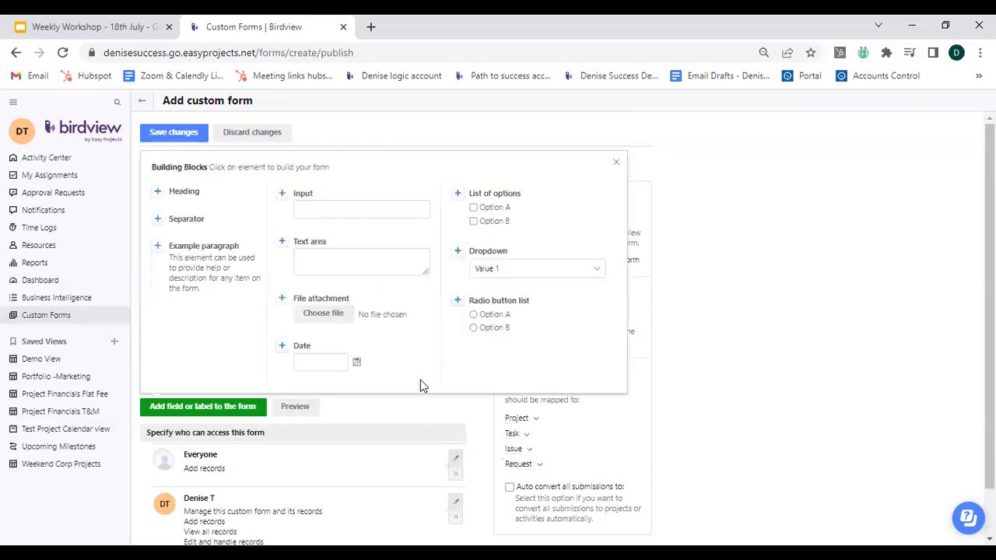
{"action": "left_click", "coordinate": [327, 317]}
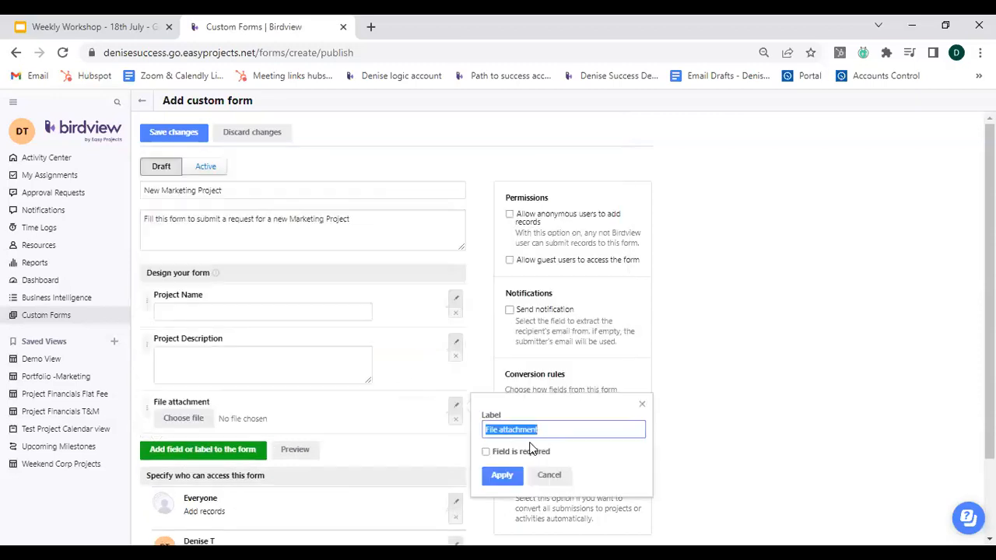
{"action": "left_click", "coordinate": [501, 476]}
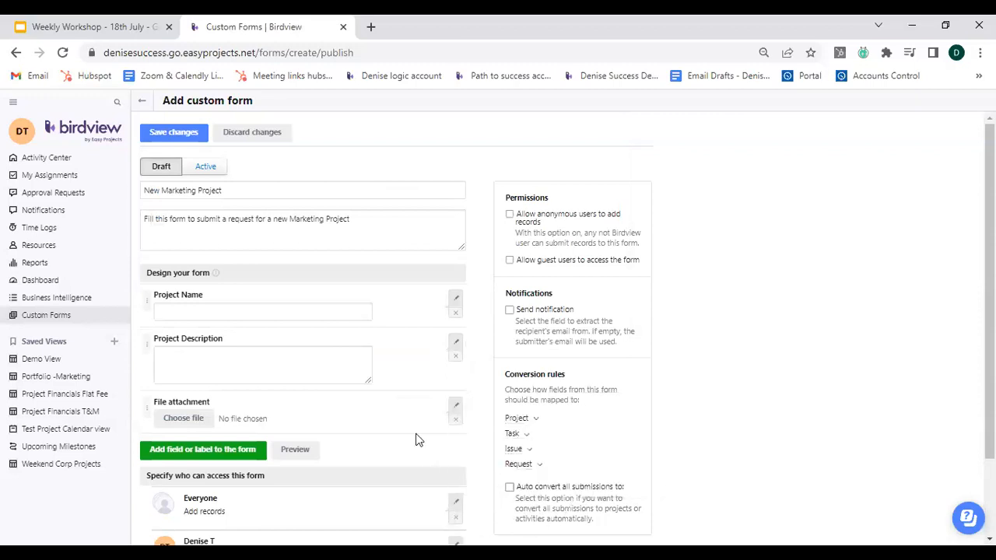
Add a date field labelled "Start Date" and mark it as required.
{"action": "left_click", "coordinate": [207, 452]}
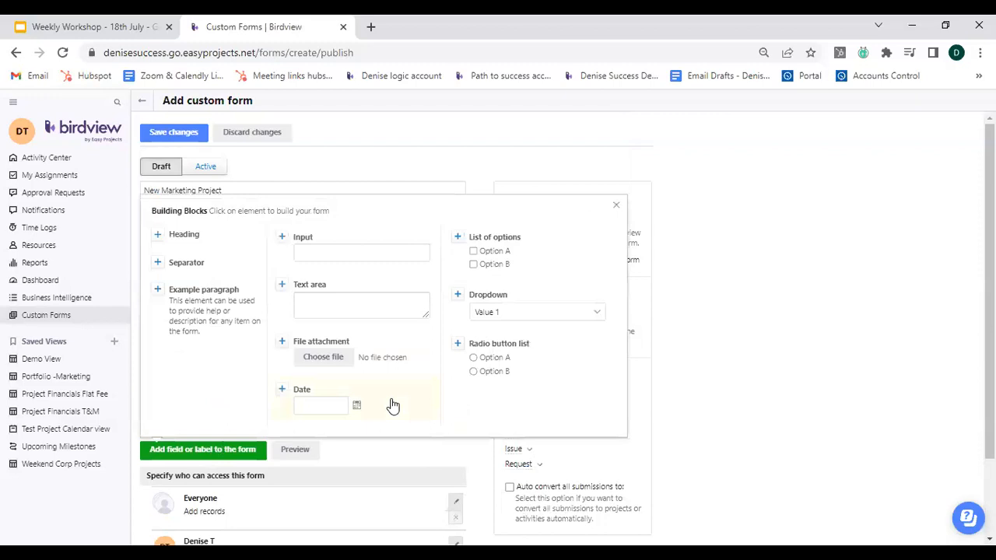
{"action": "left_click", "coordinate": [326, 409]}
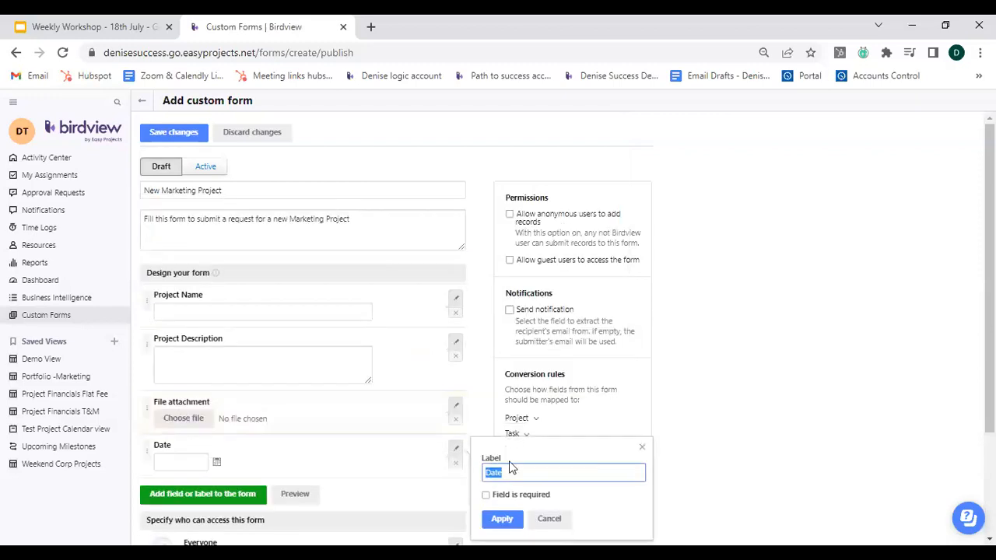
{"action": "type", "text": "Start Date"}
{"action": "scroll", "coordinate": [729, 406], "scroll_direction": "down", "scroll_amount": 2}
{"action": "left_click", "coordinate": [485, 421]}
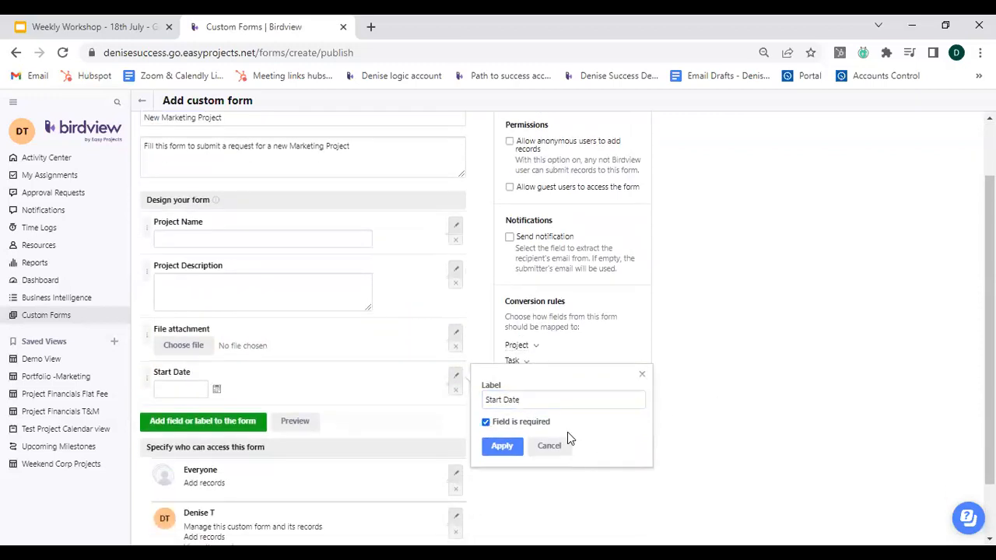
{"action": "left_click", "coordinate": [502, 447]}
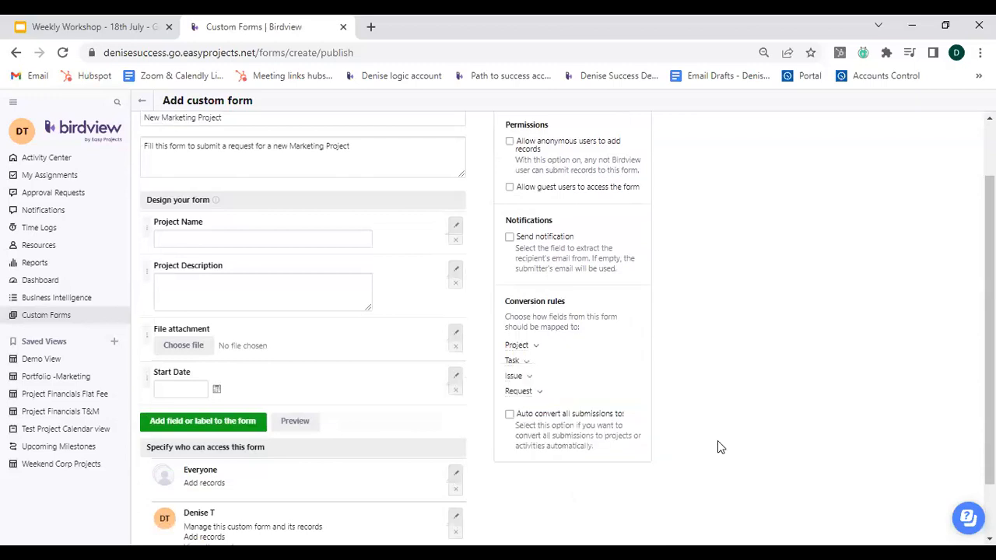
Add another date field labelled "End Date".
{"action": "left_click", "coordinate": [237, 425]}
{"action": "left_click", "coordinate": [368, 389]}
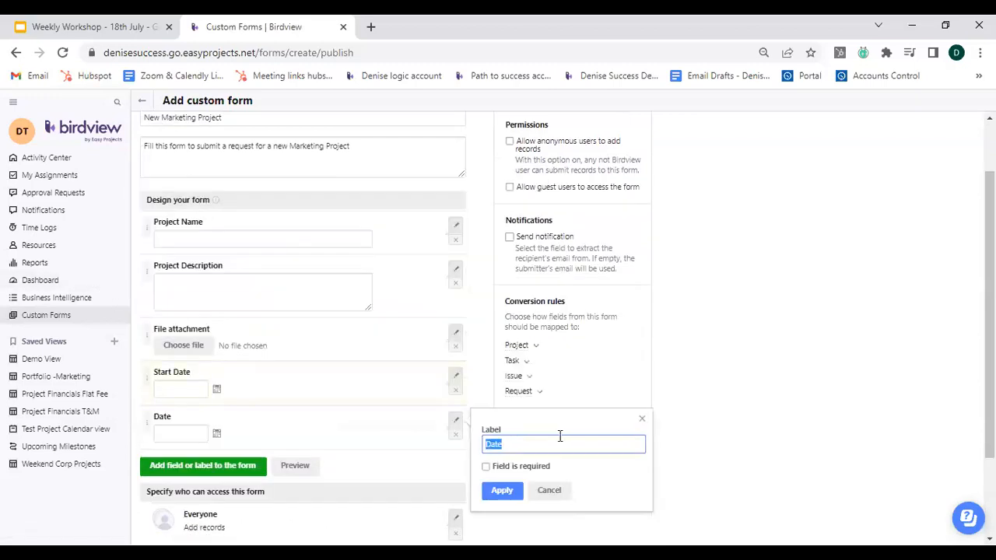
{"action": "type", "text": "End Date"}
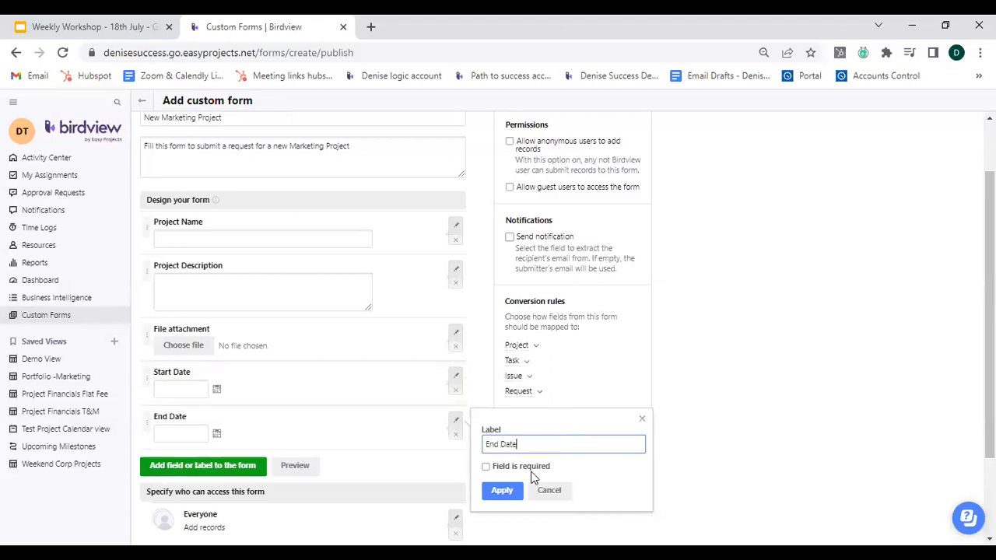
{"action": "left_click", "coordinate": [496, 492]}
{"action": "left_click", "coordinate": [504, 496]}
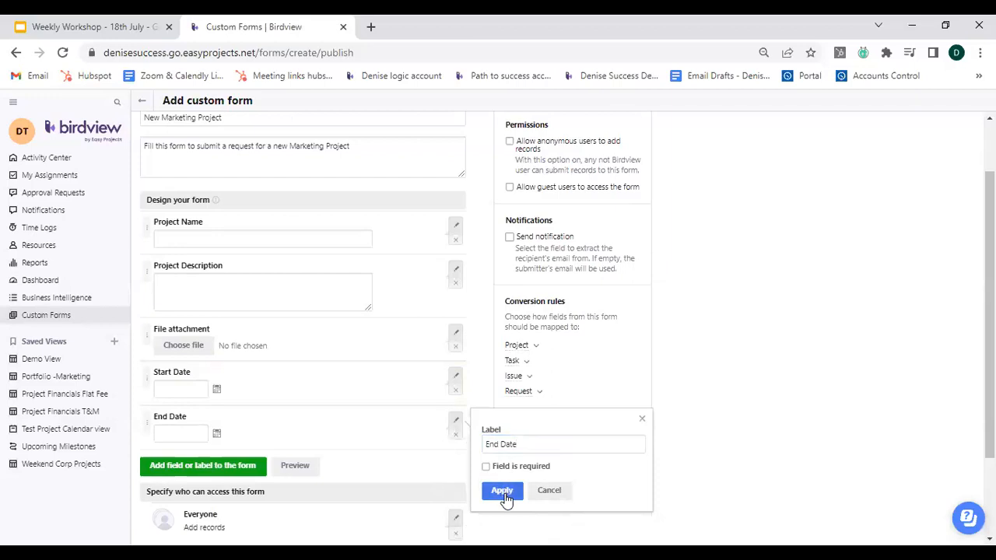
Add a list of options field labelled "Marketing Project Code".
{"action": "left_click", "coordinate": [186, 467]}
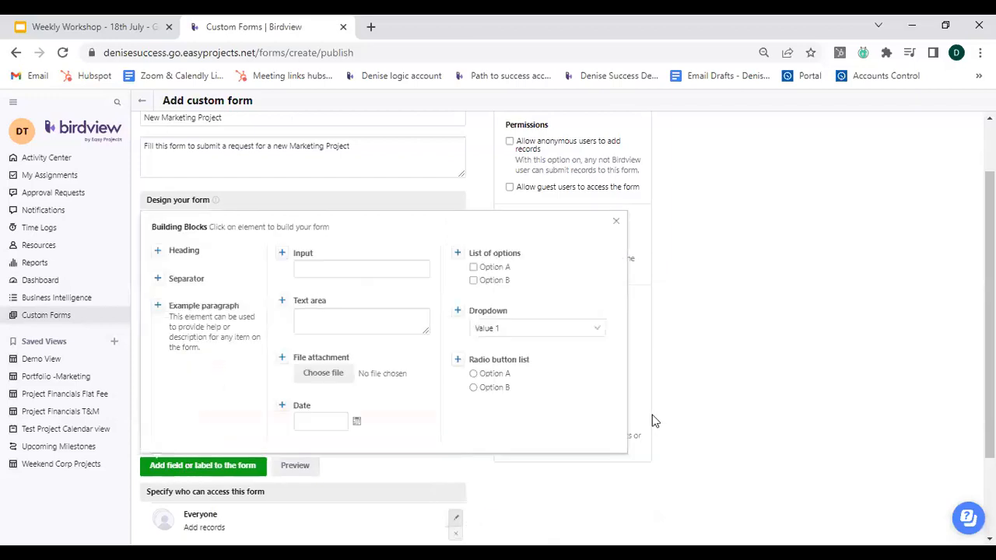
{"action": "left_click", "coordinate": [521, 266]}
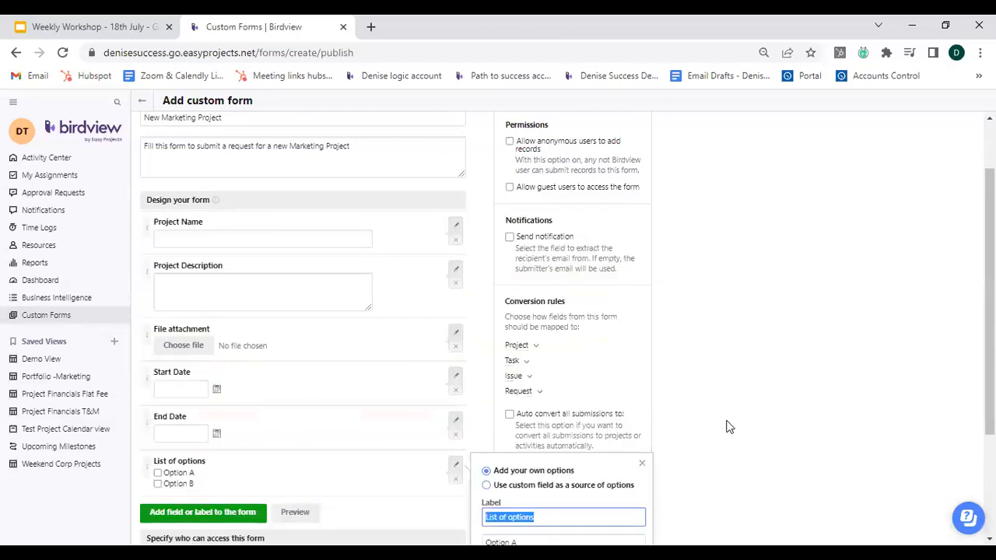
{"action": "scroll", "coordinate": [726, 425], "scroll_direction": "down", "scroll_amount": 2}
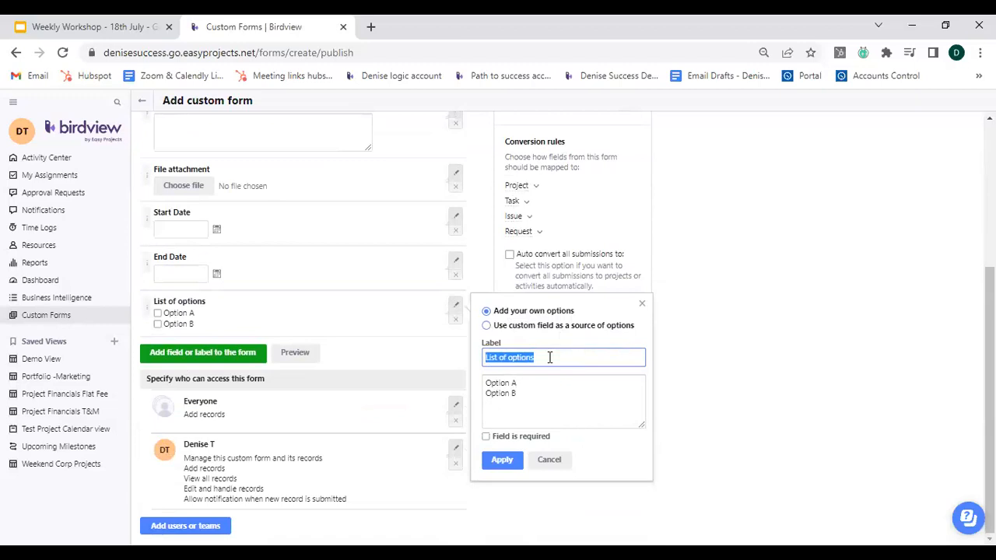
{"action": "type", "text": "Marketing Project Code"}
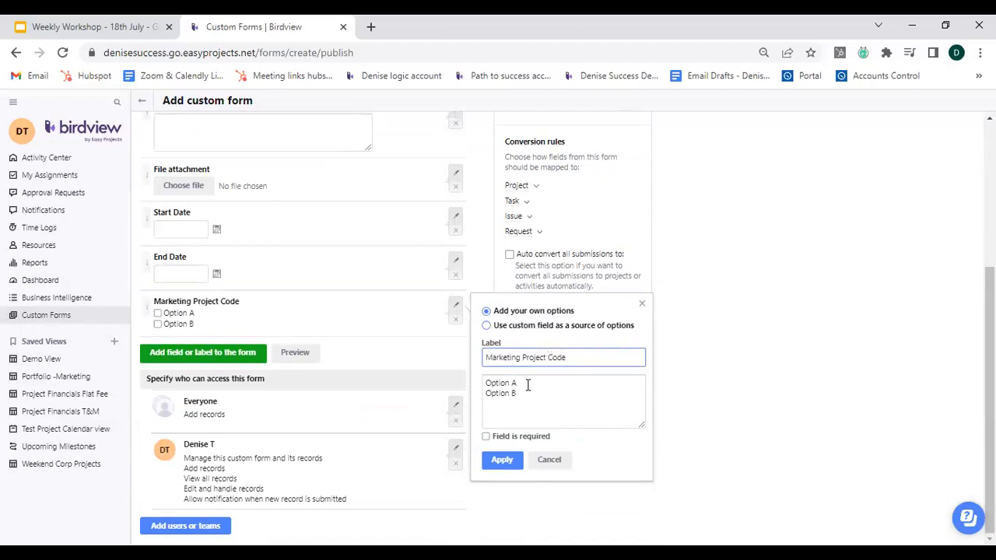
Replace the field's options with Code A, Code B, Code C and Code D and apply.
{"action": "left_click", "coordinate": [527, 385]}
{"action": "key", "text": "ctrl+a"}
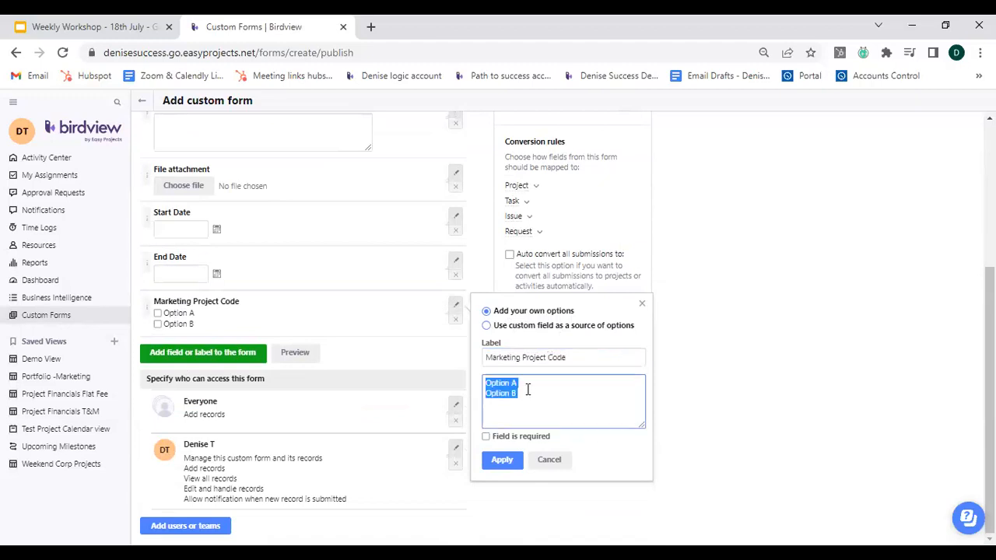
{"action": "type", "text": "Co"}
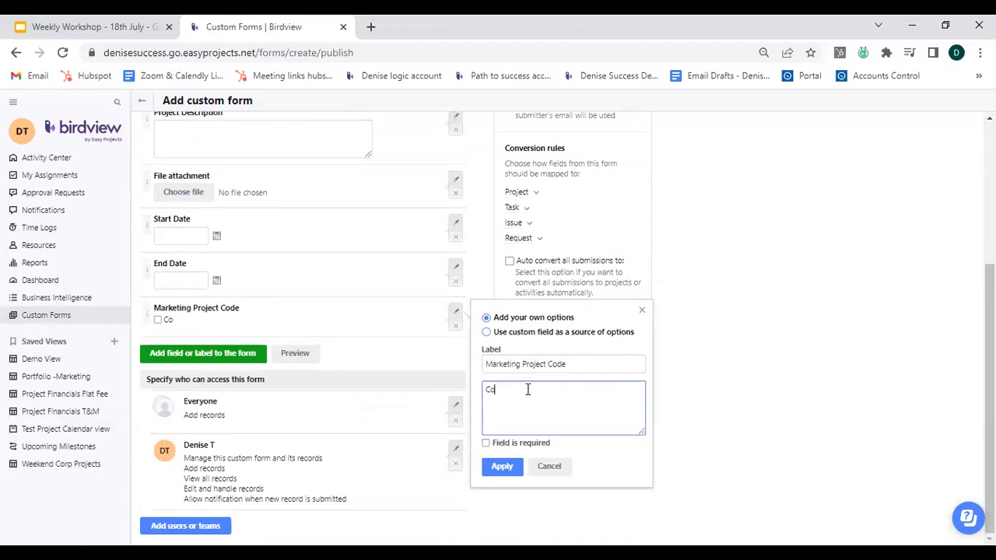
{"action": "type", "text": "de A Code B "}
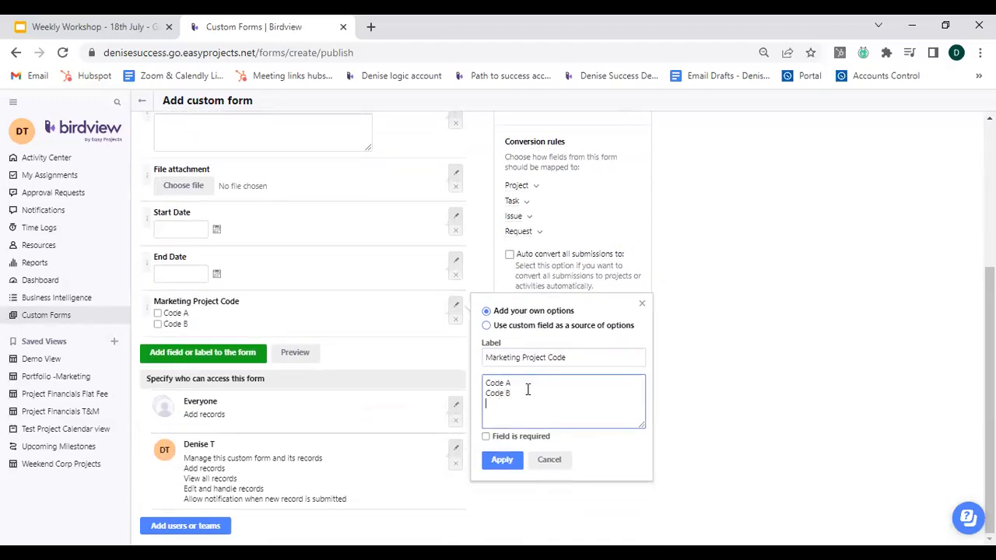
{"action": "type", "text": "CodeC"}
{"action": "key", "text": "BackSpace"}
{"action": "type", "text": "C Code D"}
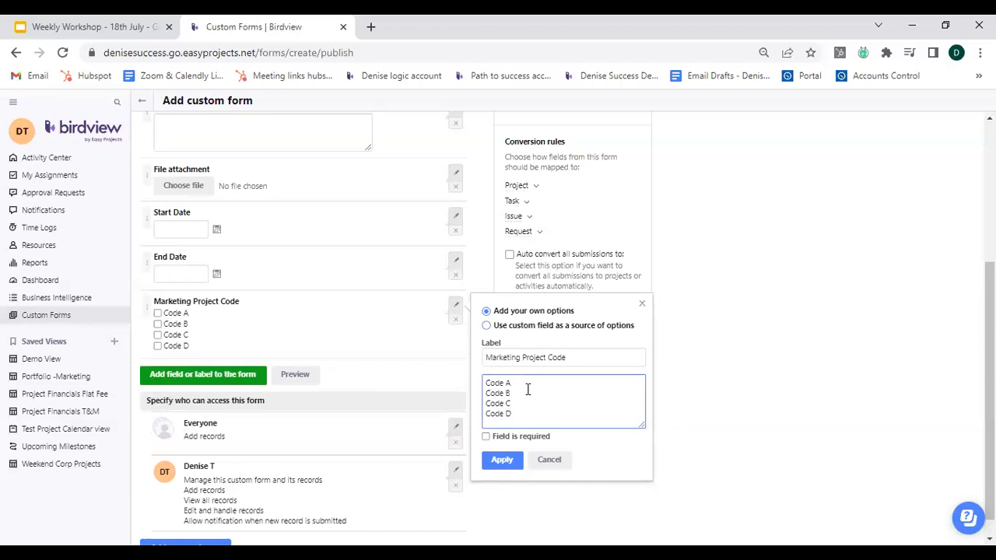
{"action": "left_click", "coordinate": [499, 462]}
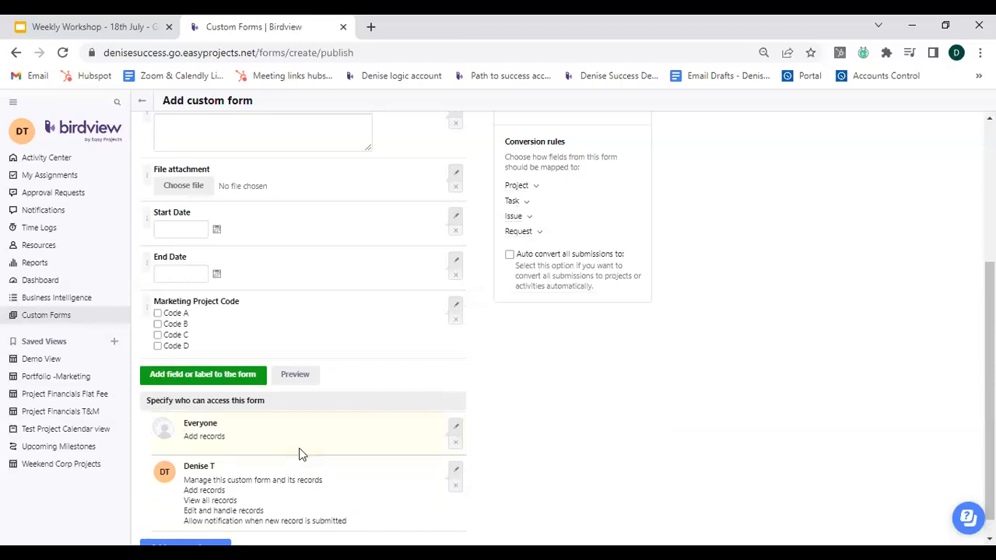
Add a dropdown field that takes its options from the Client Type custom field.
{"action": "left_click", "coordinate": [226, 384]}
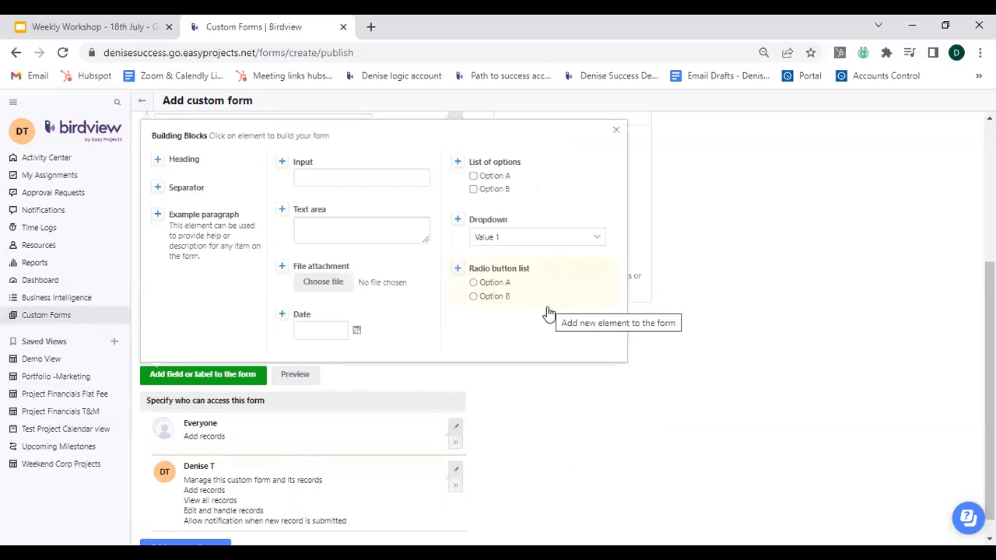
{"action": "left_click", "coordinate": [491, 233]}
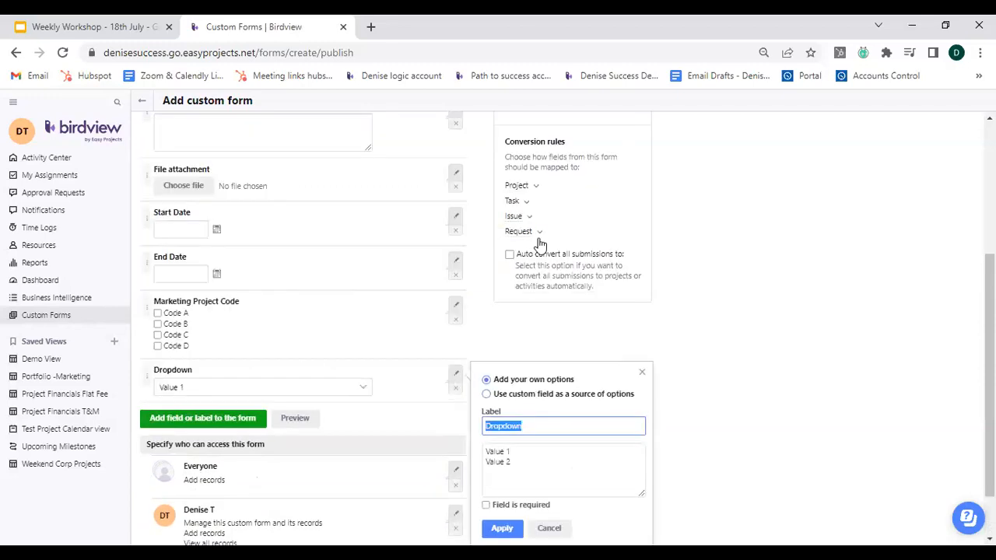
{"action": "left_click", "coordinate": [487, 395]}
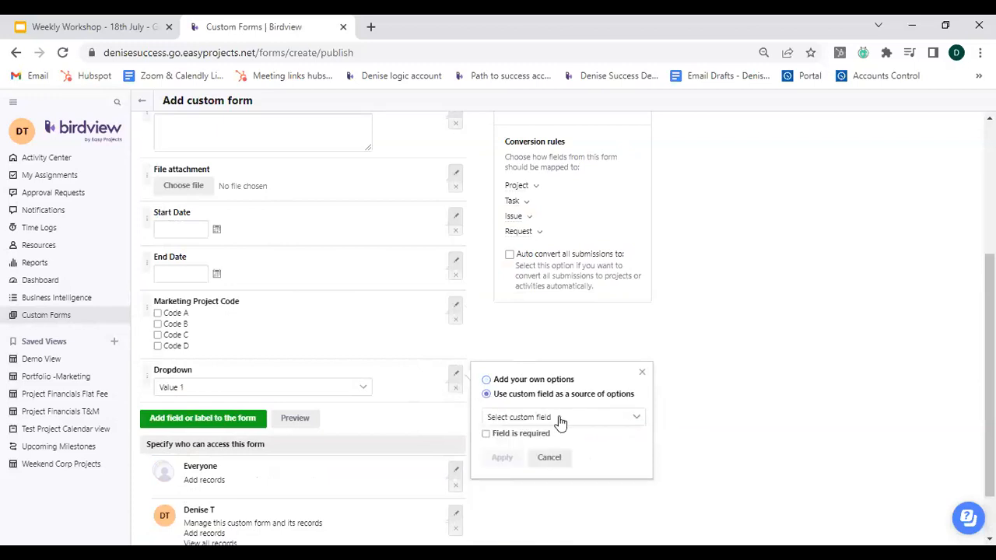
{"action": "left_click", "coordinate": [595, 427]}
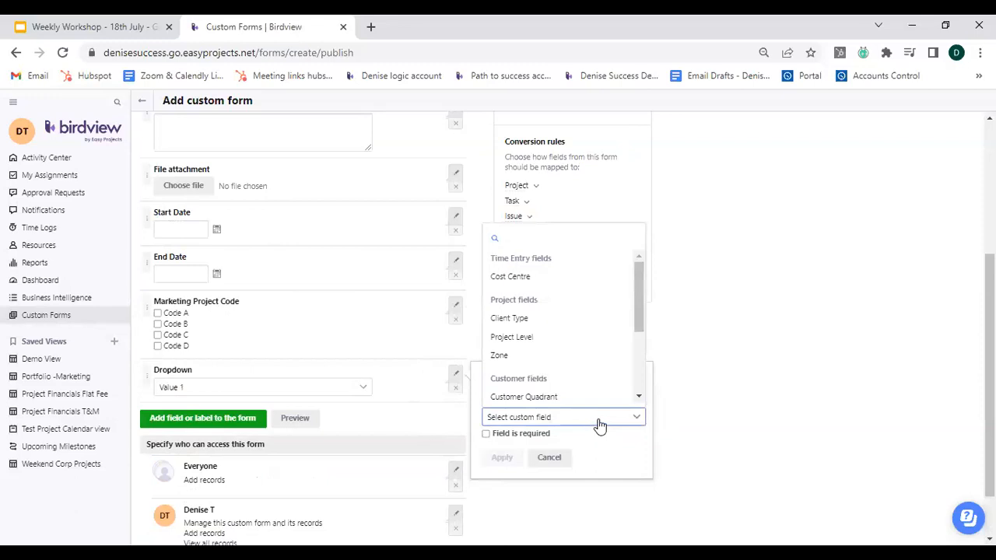
{"action": "left_click", "coordinate": [544, 315]}
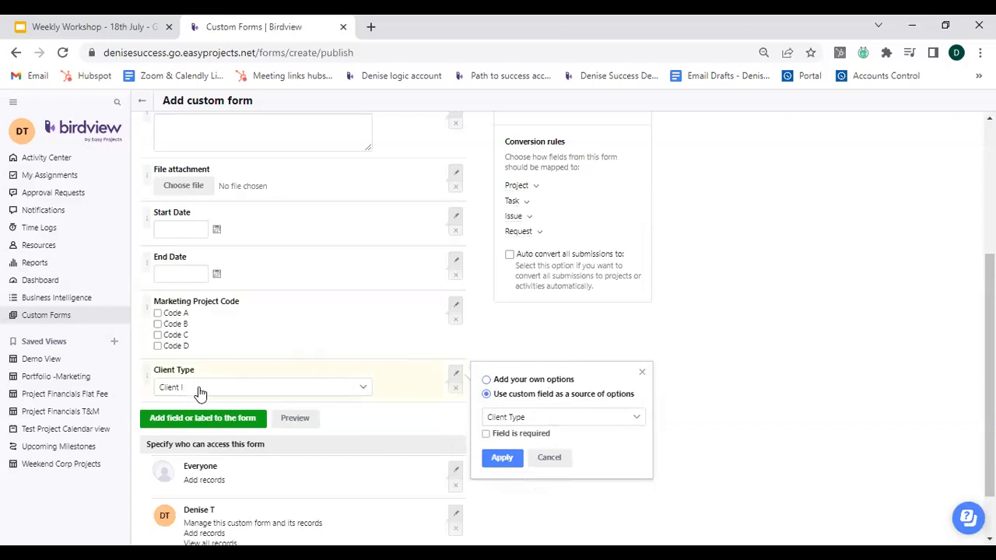
{"action": "left_click", "coordinate": [294, 396]}
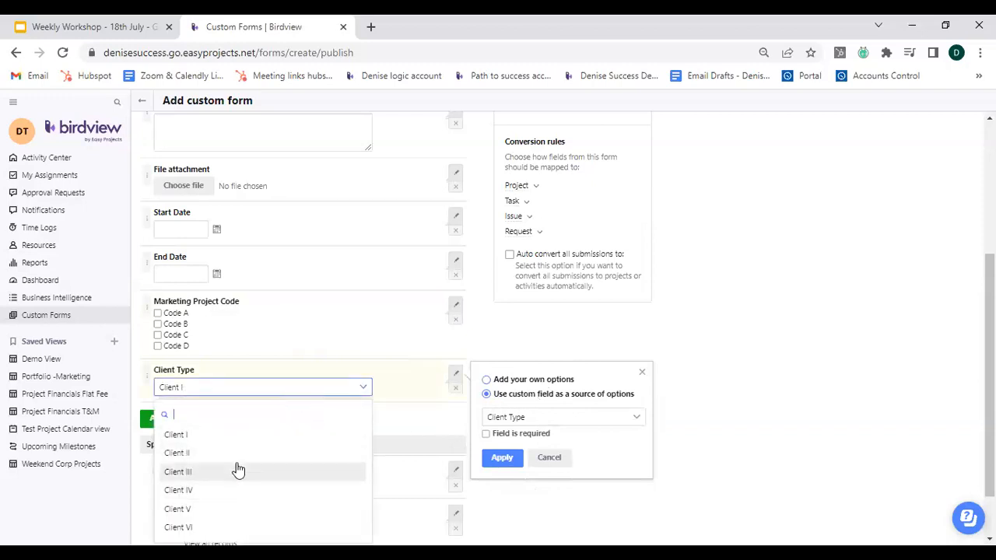
{"action": "scroll", "coordinate": [233, 467], "scroll_direction": "down", "scroll_amount": 1}
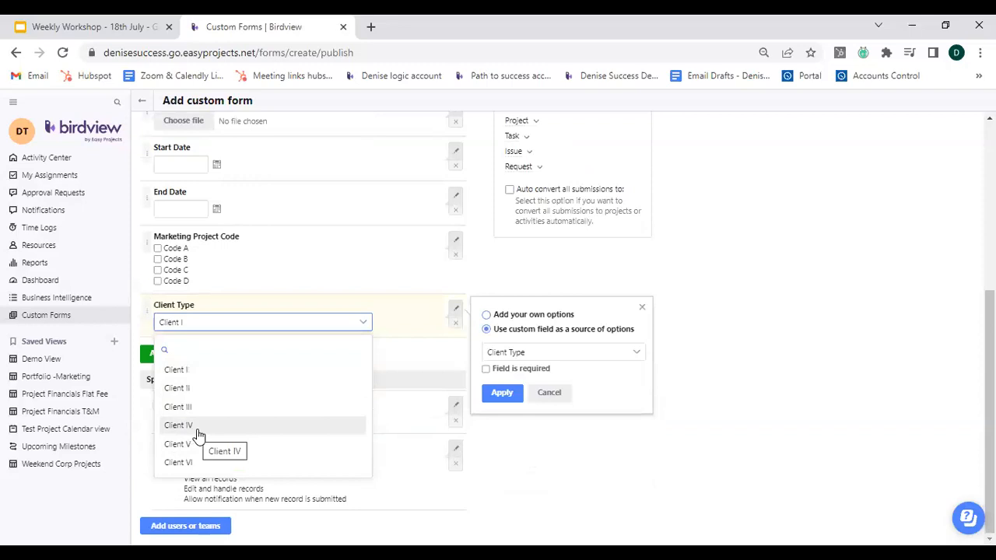
{"action": "left_click", "coordinate": [725, 401]}
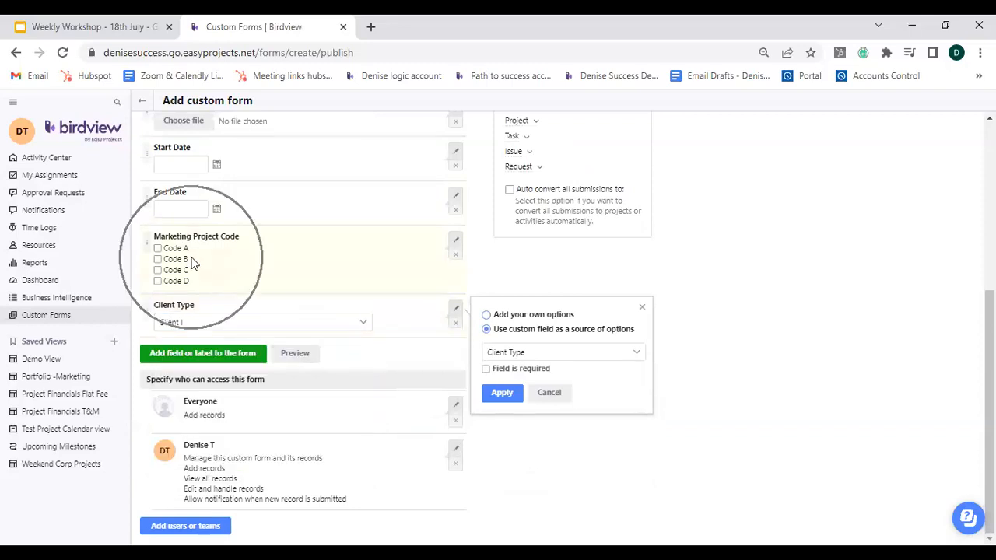
{"action": "left_click", "coordinate": [505, 395]}
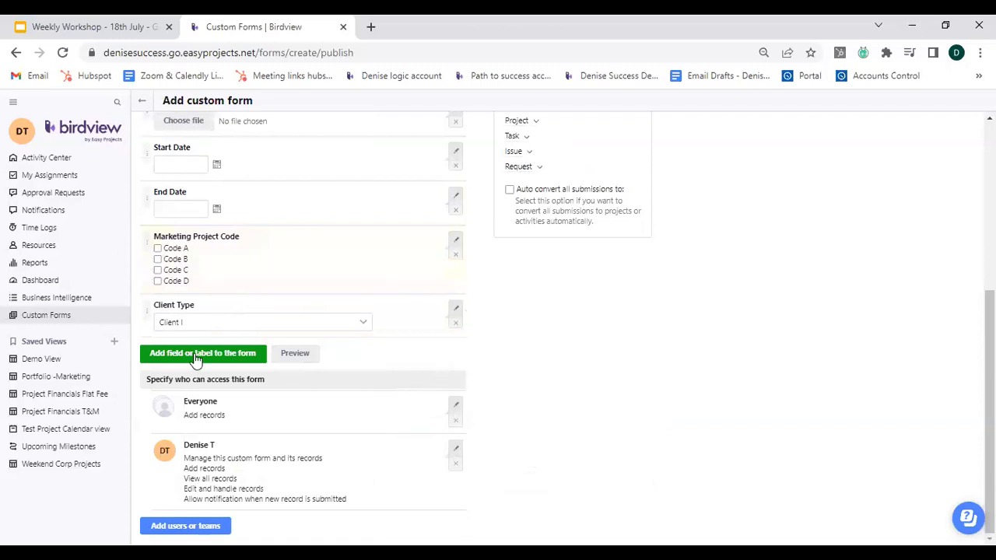
Add a radio button list that takes its options from the Zone custom field.
{"action": "left_click", "coordinate": [197, 356]}
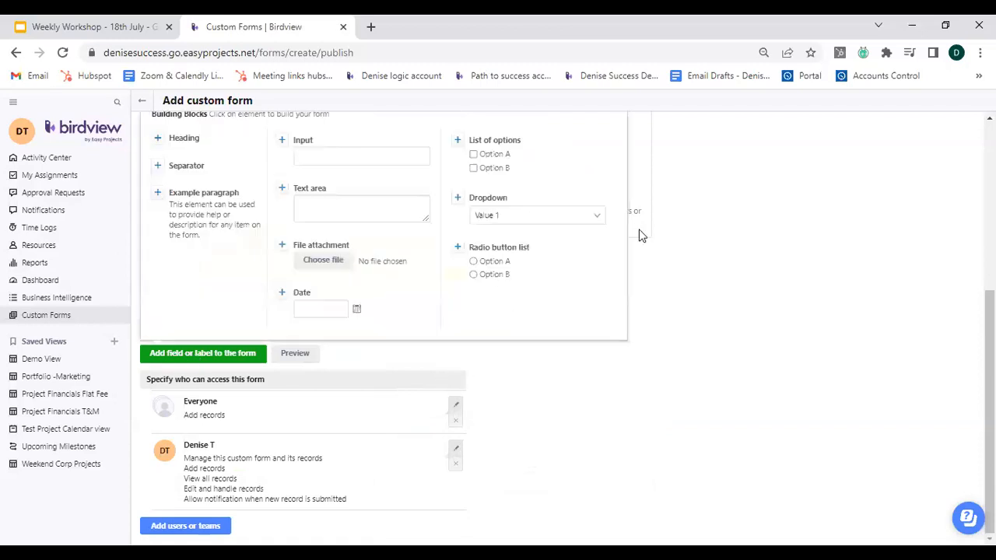
{"action": "left_click", "coordinate": [524, 255]}
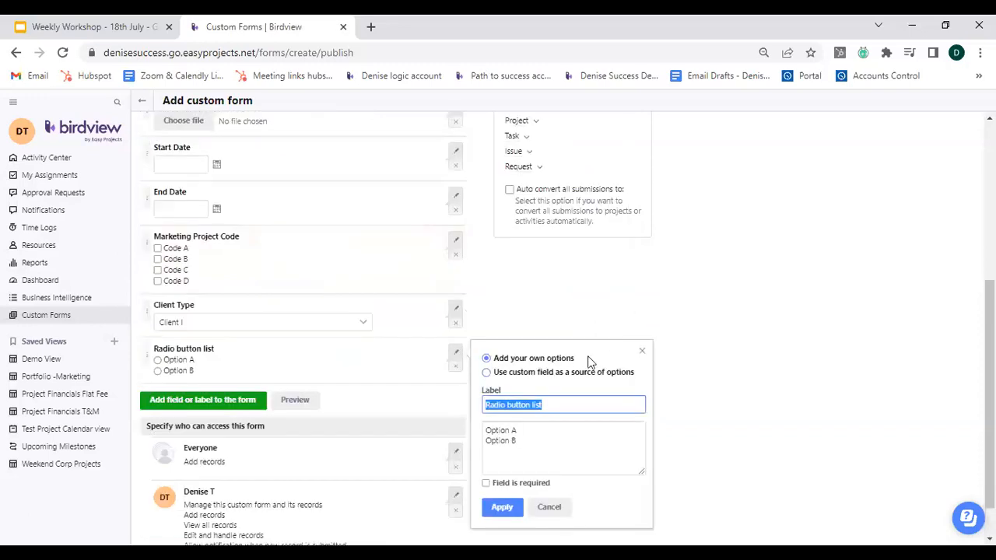
{"action": "left_click", "coordinate": [486, 373]}
{"action": "left_click", "coordinate": [582, 398]}
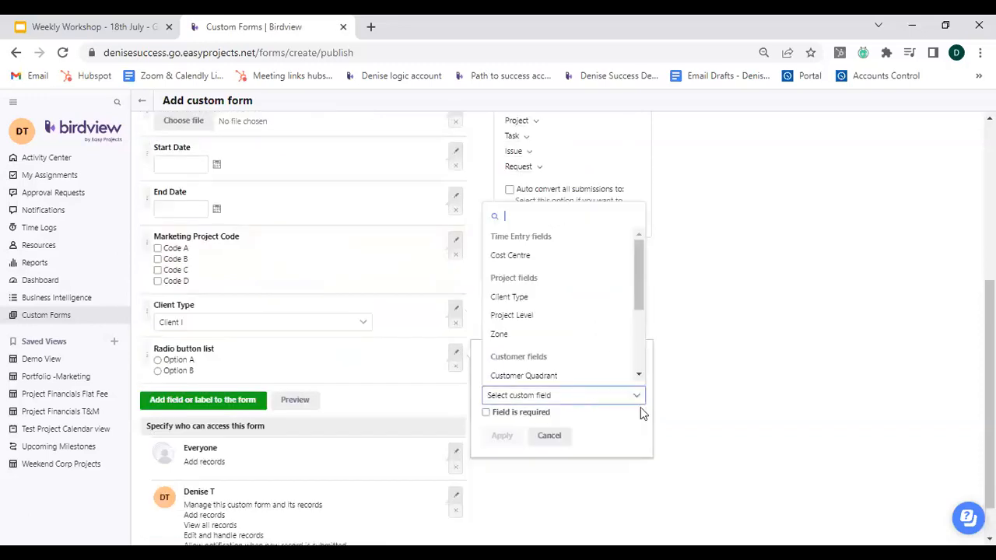
{"action": "left_click", "coordinate": [542, 331]}
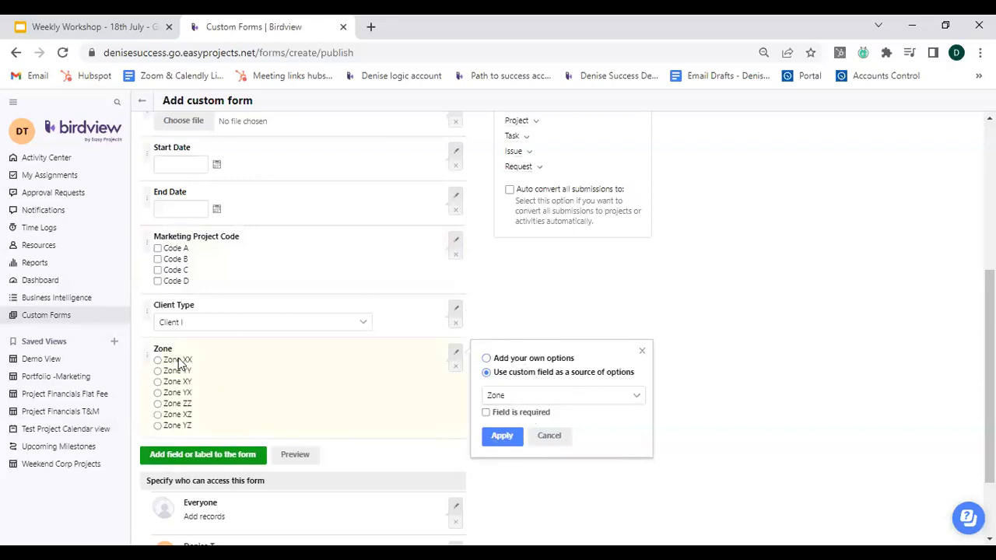
{"action": "key", "text": "ctrl"}
{"action": "left_click", "coordinate": [502, 436]}
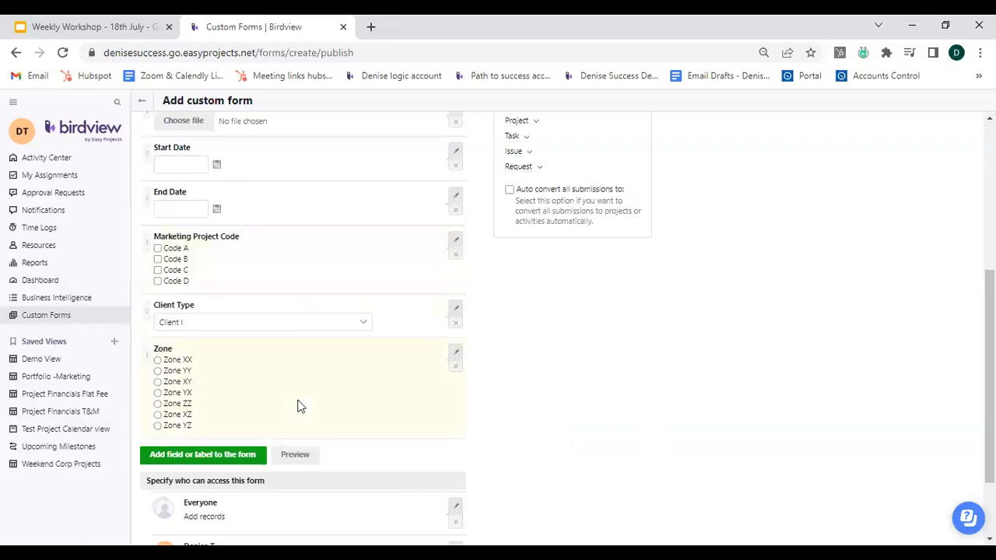
Preview the form and review all its fields before closing the preview.
{"action": "left_click", "coordinate": [295, 455]}
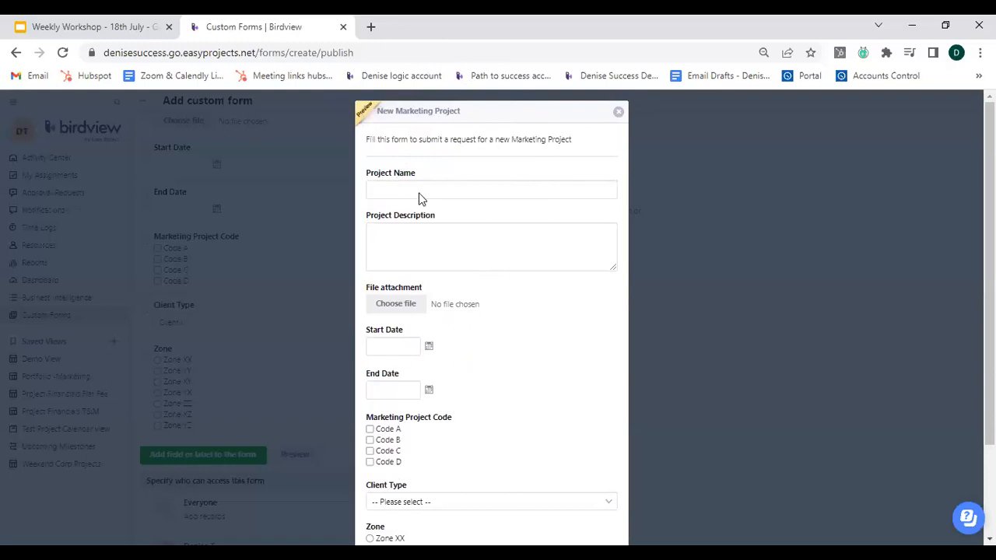
{"action": "scroll", "coordinate": [427, 296], "scroll_direction": "down", "scroll_amount": 2}
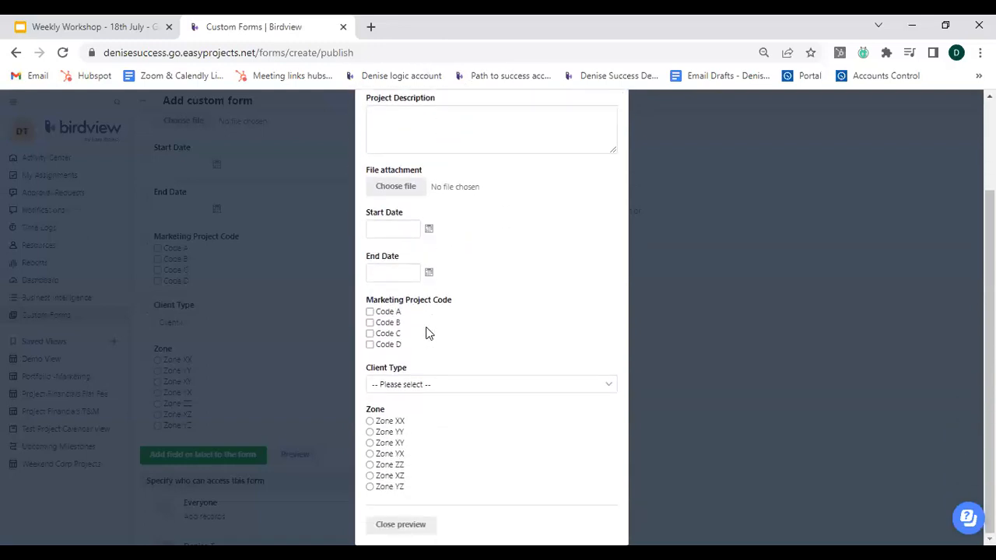
{"action": "scroll", "coordinate": [599, 424], "scroll_direction": "up", "scroll_amount": 2}
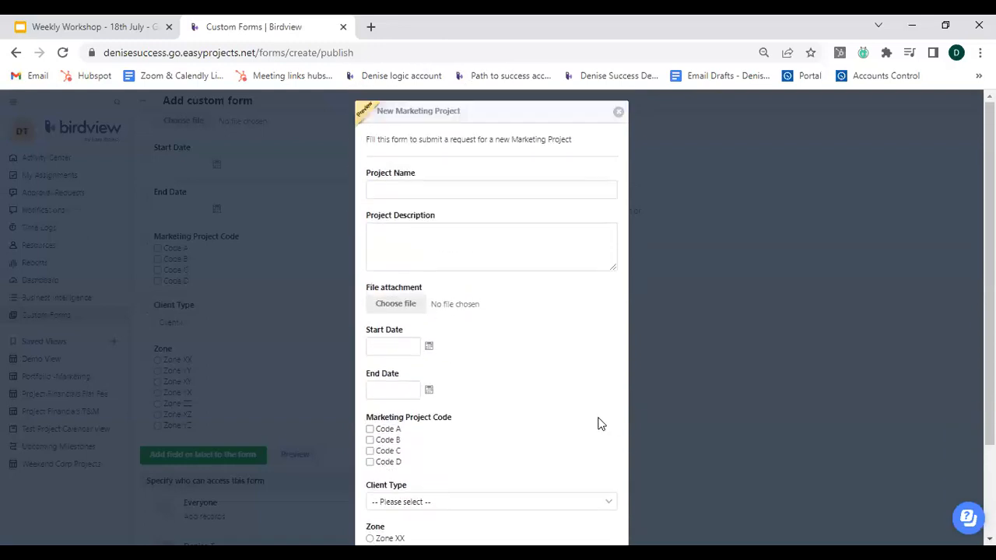
{"action": "scroll", "coordinate": [466, 386], "scroll_direction": "down", "scroll_amount": 1}
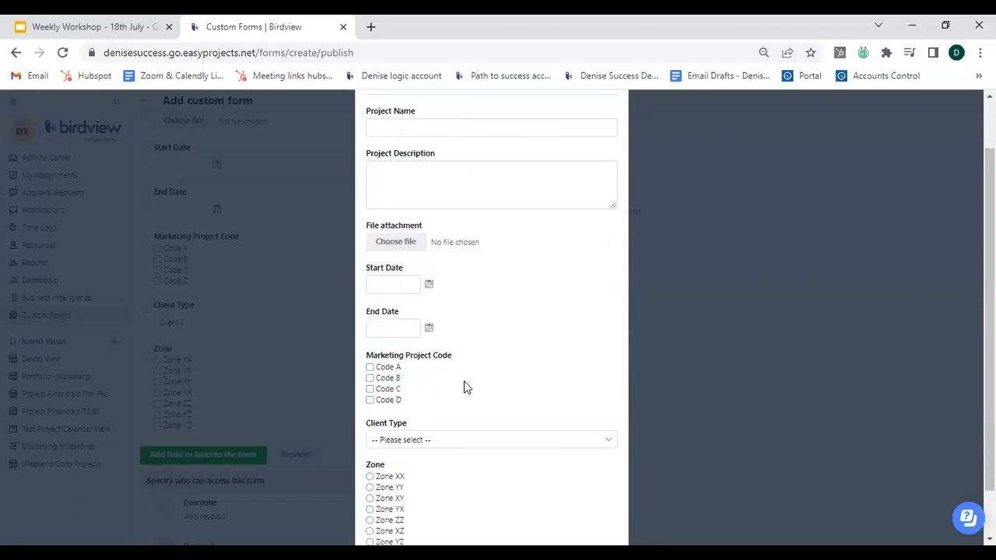
{"action": "scroll", "coordinate": [465, 387], "scroll_direction": "down", "scroll_amount": 1}
{"action": "scroll", "coordinate": [462, 480], "scroll_direction": "up", "scroll_amount": 2}
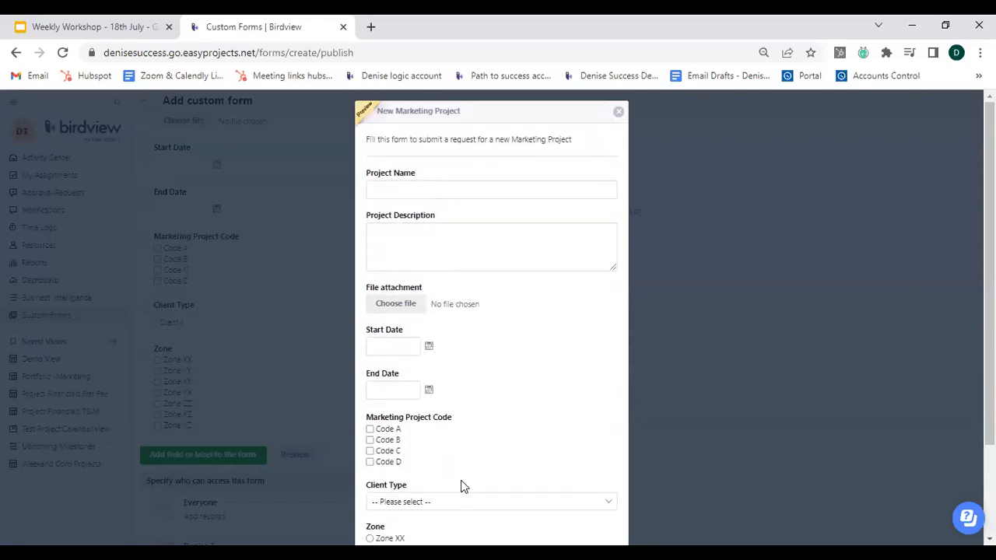
{"action": "scroll", "coordinate": [464, 486], "scroll_direction": "down", "scroll_amount": 2}
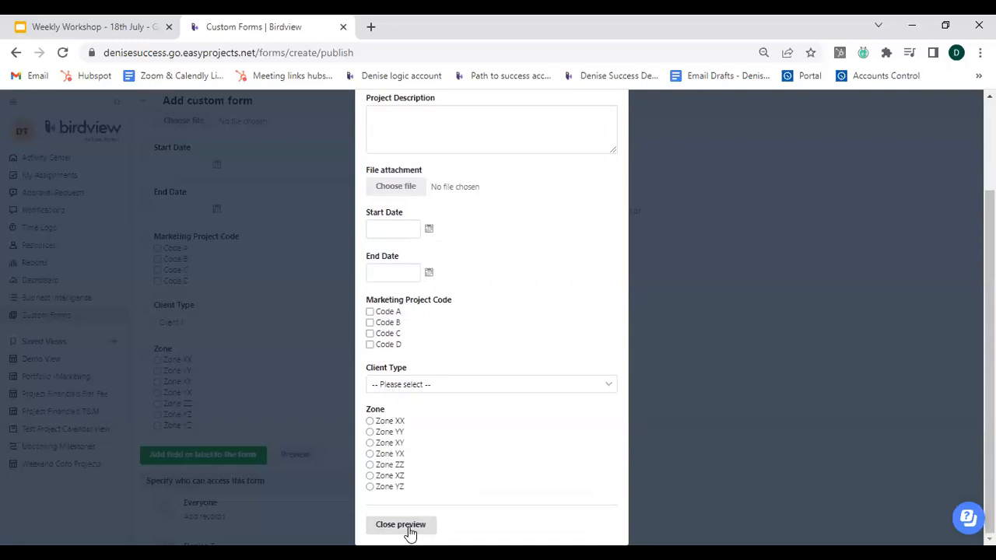
{"action": "left_click", "coordinate": [410, 531]}
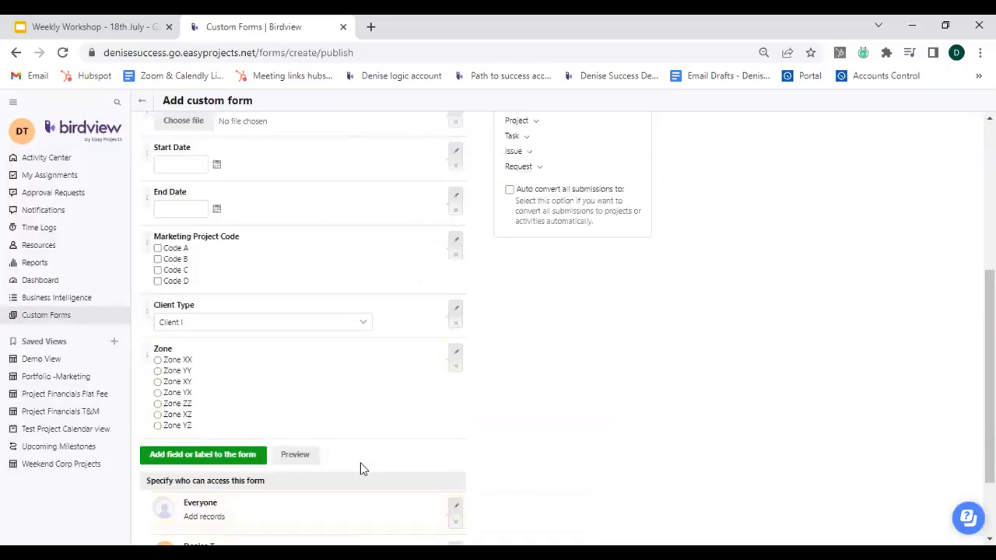
Save the new form, switch its status to Active and save the changes.
{"action": "scroll", "coordinate": [360, 467], "scroll_direction": "up", "scroll_amount": 4}
{"action": "left_click", "coordinate": [165, 133]}
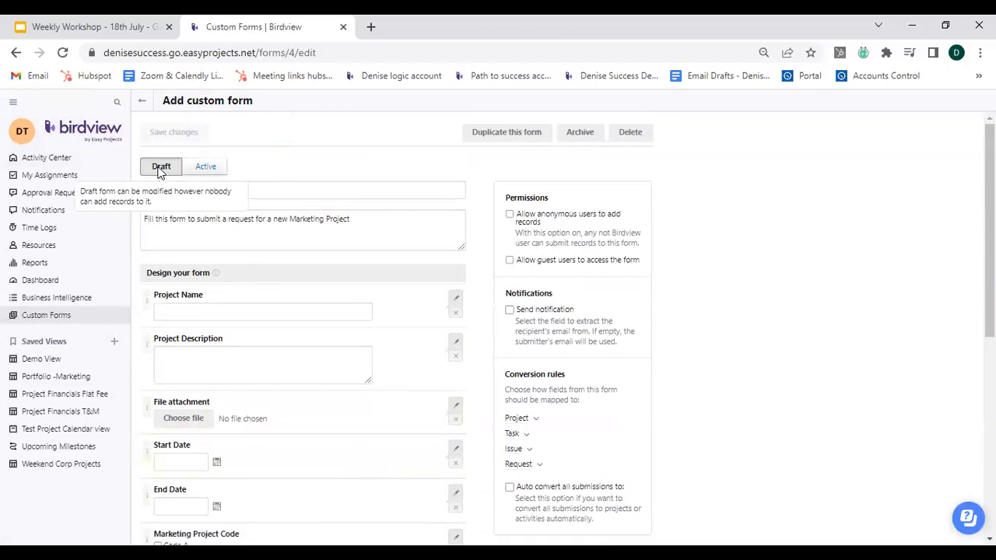
{"action": "left_click", "coordinate": [207, 167]}
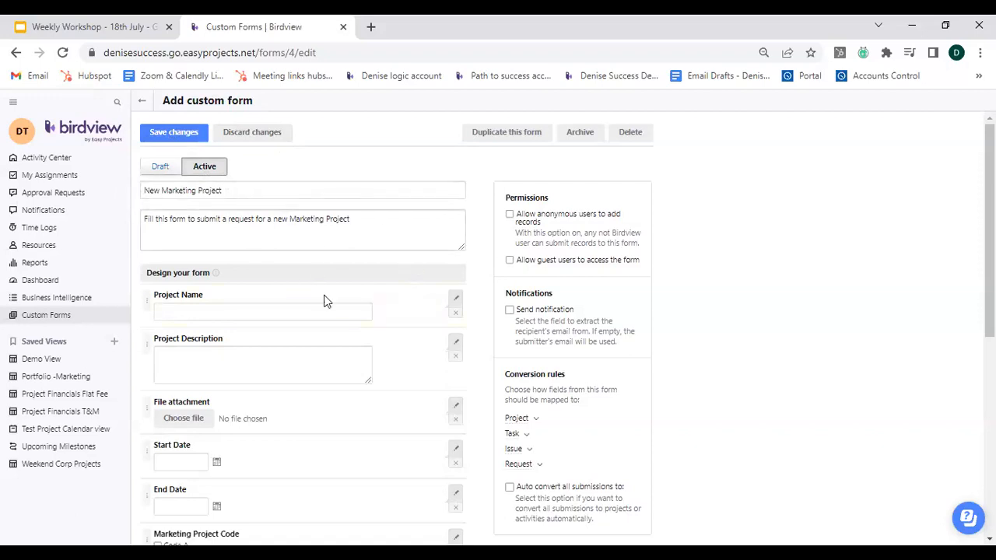
{"action": "left_click", "coordinate": [176, 136]}
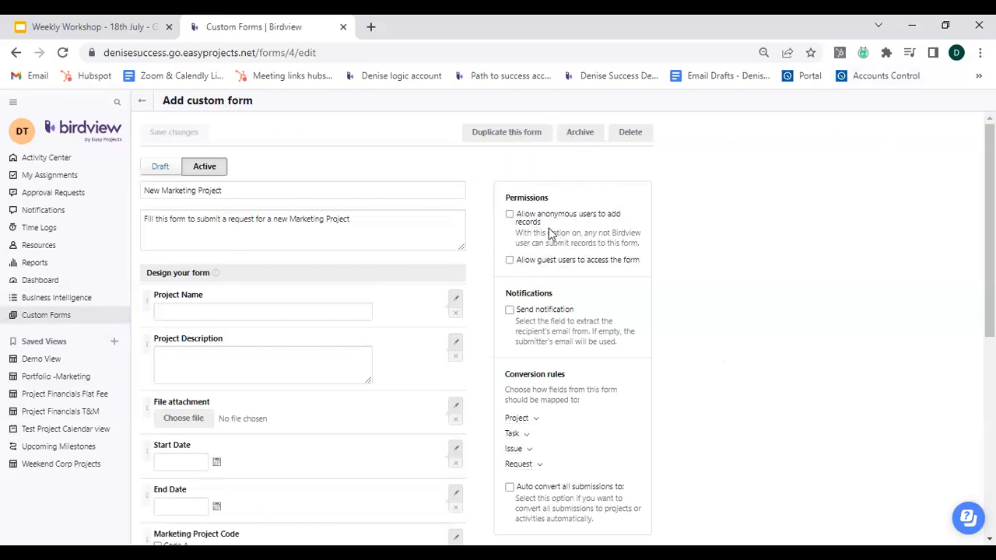
Allow anonymous users to add records and show the form's embed code.
{"action": "left_click", "coordinate": [509, 215]}
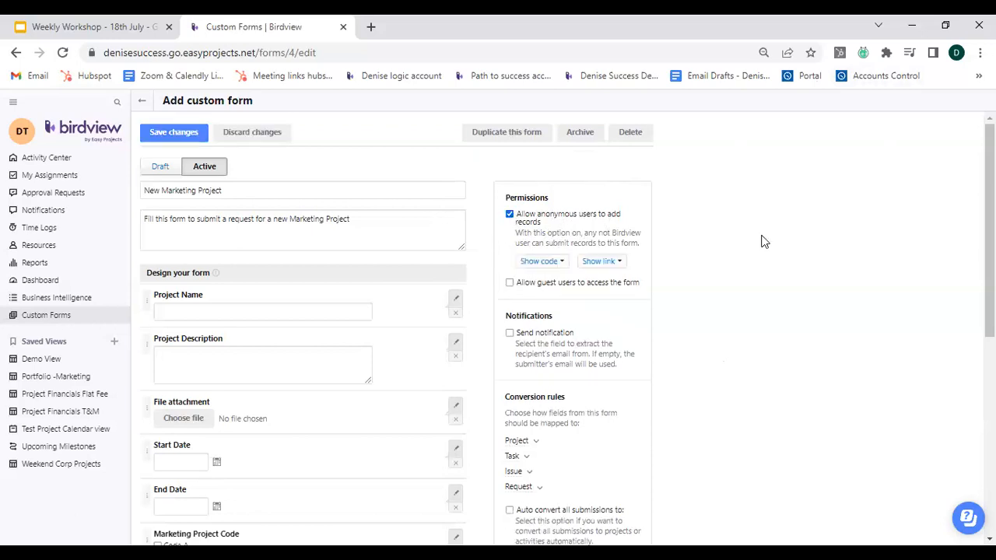
{"action": "left_click", "coordinate": [563, 266]}
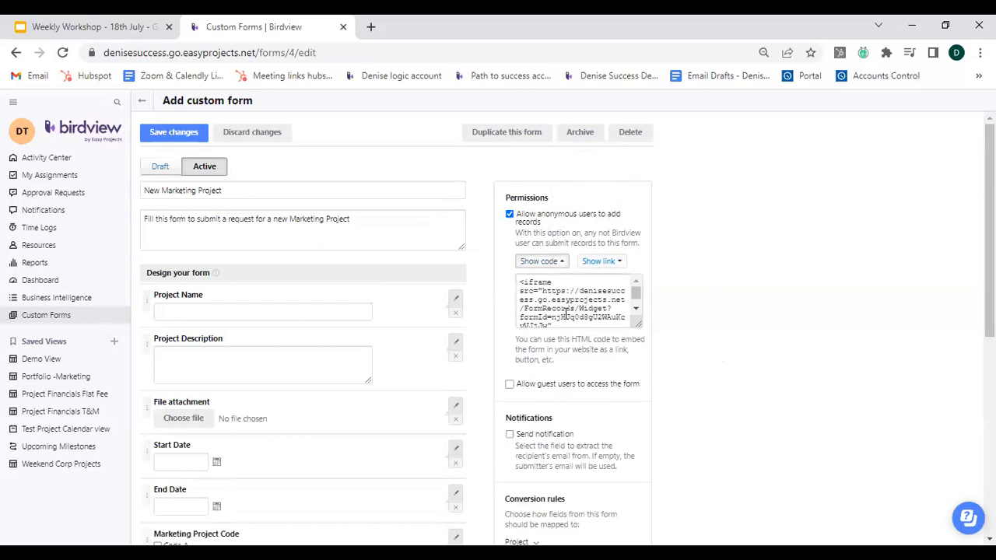
Show the form's direct shareable link instead of the embed code.
{"action": "left_click", "coordinate": [613, 269]}
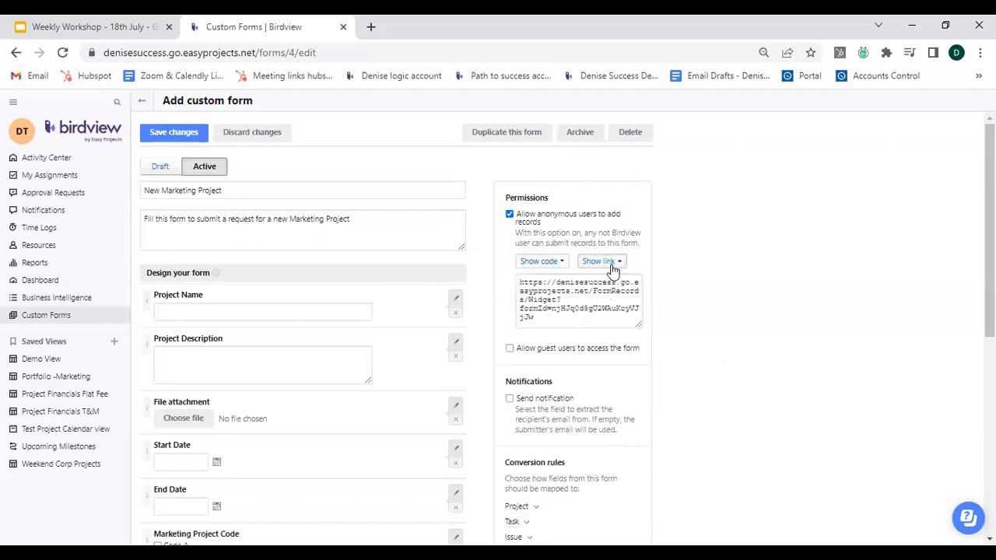
{"action": "left_click", "coordinate": [582, 301]}
{"action": "left_click", "coordinate": [547, 353]}
{"action": "left_click", "coordinate": [558, 407]}
Scroll through the conversion rules and review the Project, Task, Issue and Request mapping options.
{"action": "scroll", "coordinate": [688, 395], "scroll_direction": "down", "scroll_amount": 1}
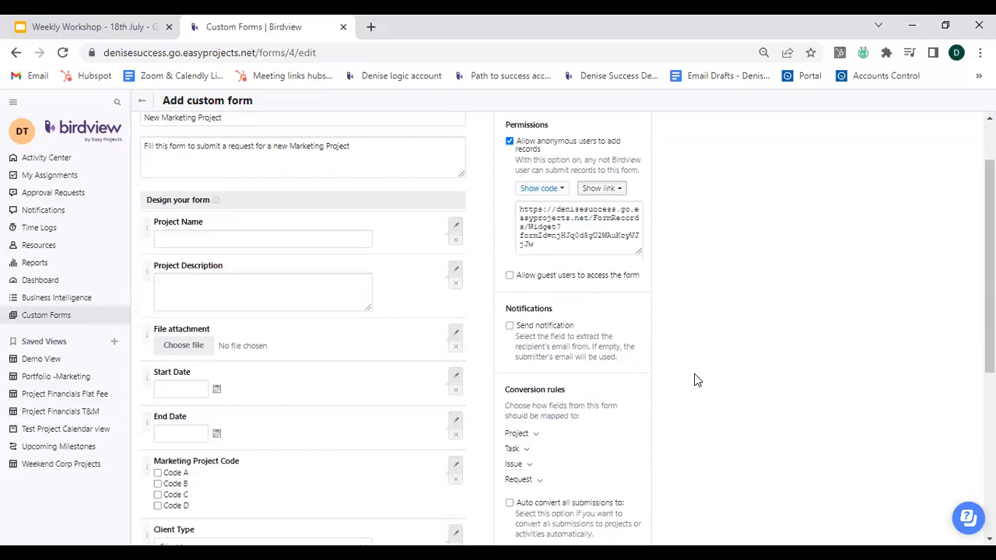
{"action": "scroll", "coordinate": [697, 380], "scroll_direction": "down", "scroll_amount": 1}
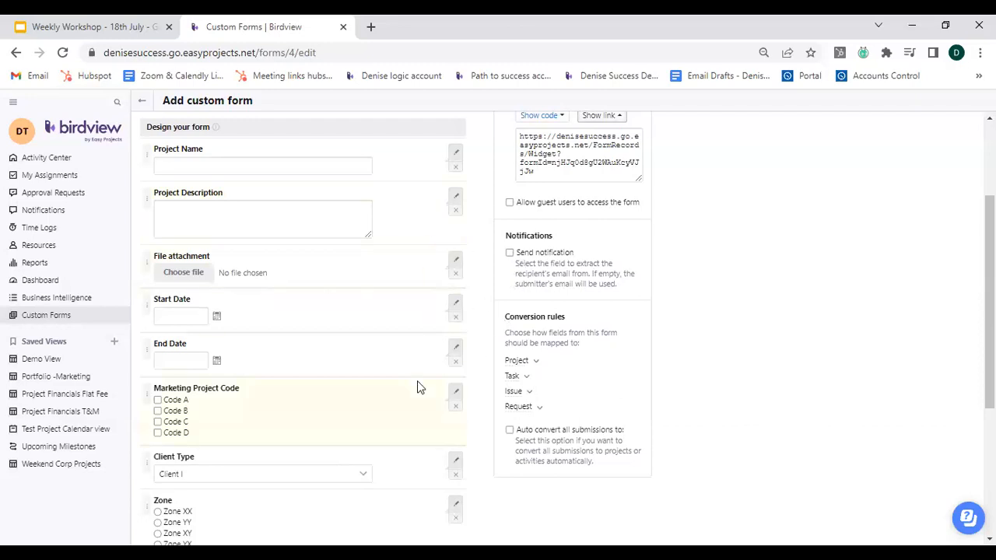
{"action": "left_click", "coordinate": [525, 370]}
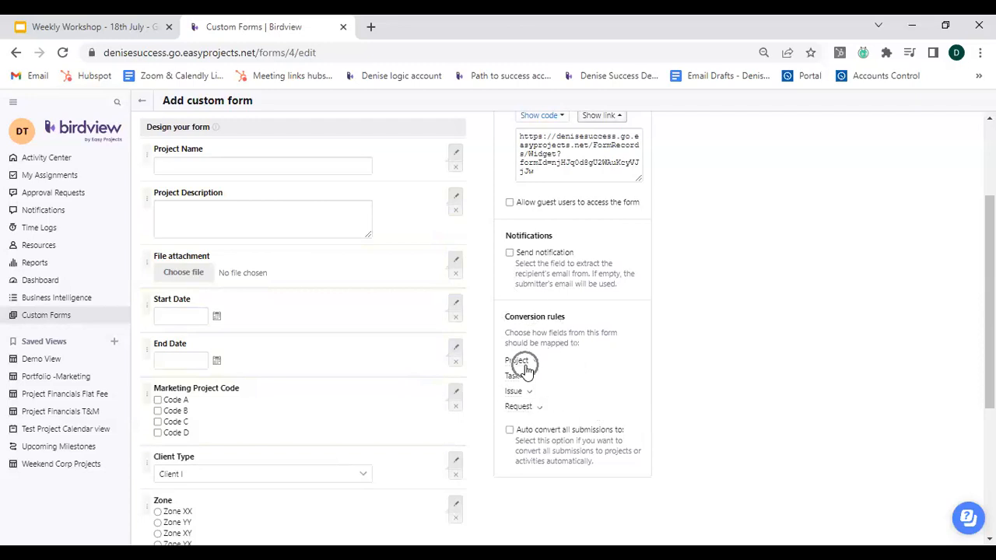
{"action": "left_click", "coordinate": [513, 384]}
{"action": "left_click", "coordinate": [526, 395]}
{"action": "left_click", "coordinate": [521, 416]}
{"action": "scroll", "coordinate": [320, 322], "scroll_direction": "up", "scroll_amount": 2}
{"action": "scroll", "coordinate": [320, 323], "scroll_direction": "up", "scroll_amount": 1}
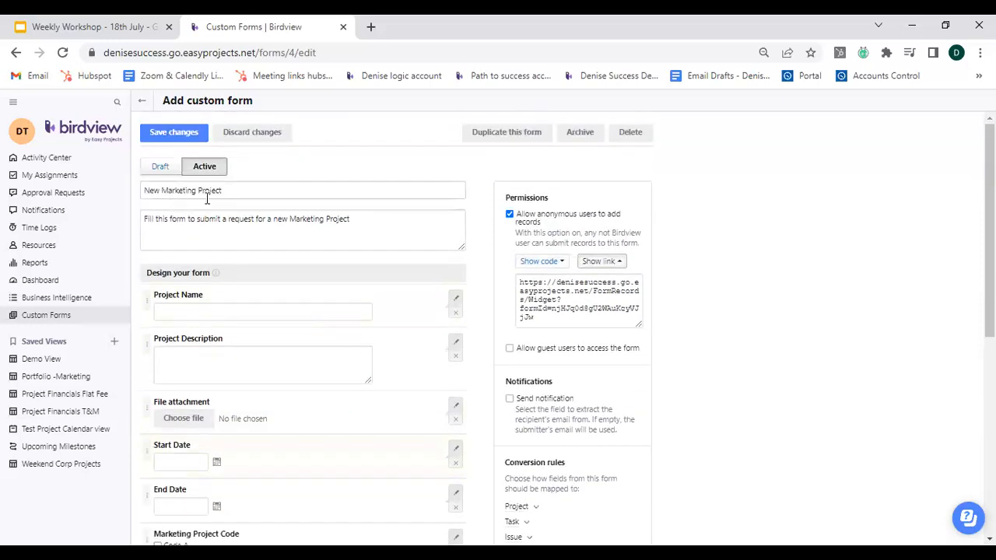
{"action": "scroll", "coordinate": [350, 373], "scroll_direction": "down", "scroll_amount": 2}
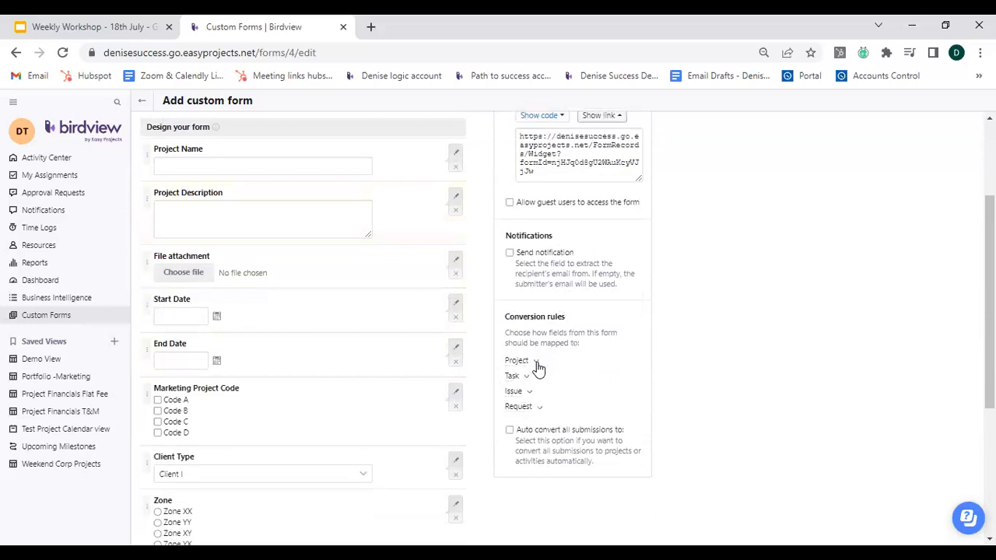
Expand the Project conversion rules, base projects on the Design Project II template and add them to the Marketing portfolio.
{"action": "left_click", "coordinate": [535, 361]}
{"action": "scroll", "coordinate": [672, 365], "scroll_direction": "down", "scroll_amount": 3}
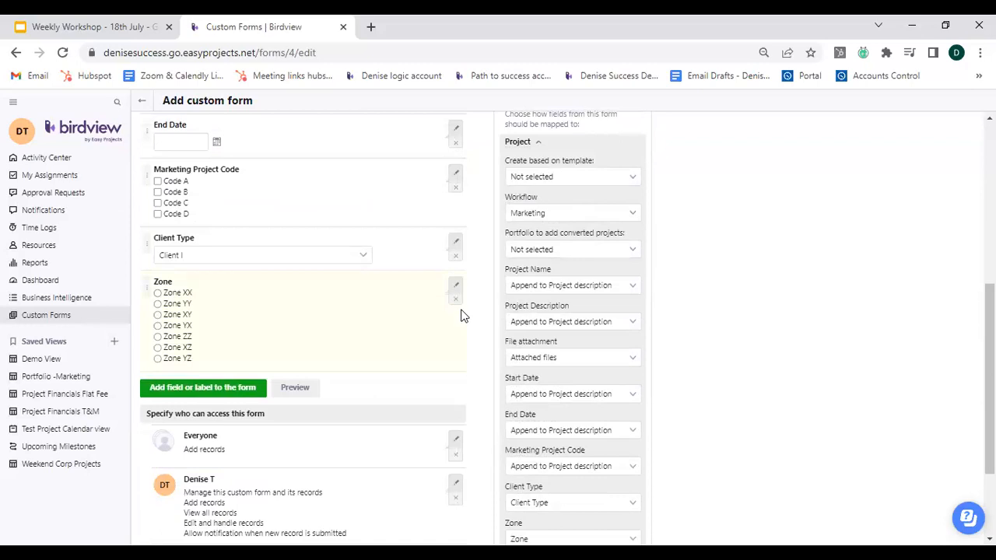
{"action": "scroll", "coordinate": [463, 312], "scroll_direction": "up", "scroll_amount": 1}
{"action": "left_click", "coordinate": [633, 253]}
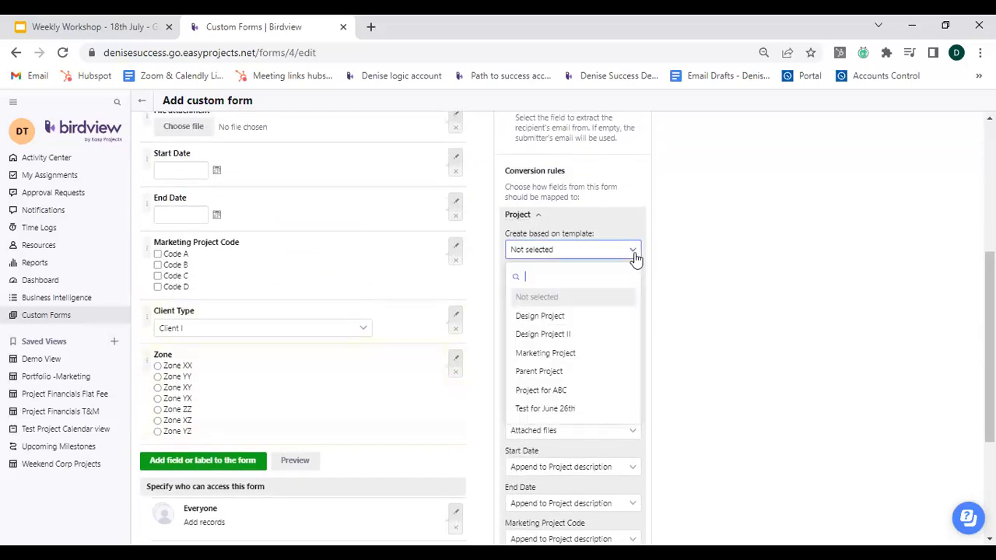
{"action": "left_click", "coordinate": [574, 336]}
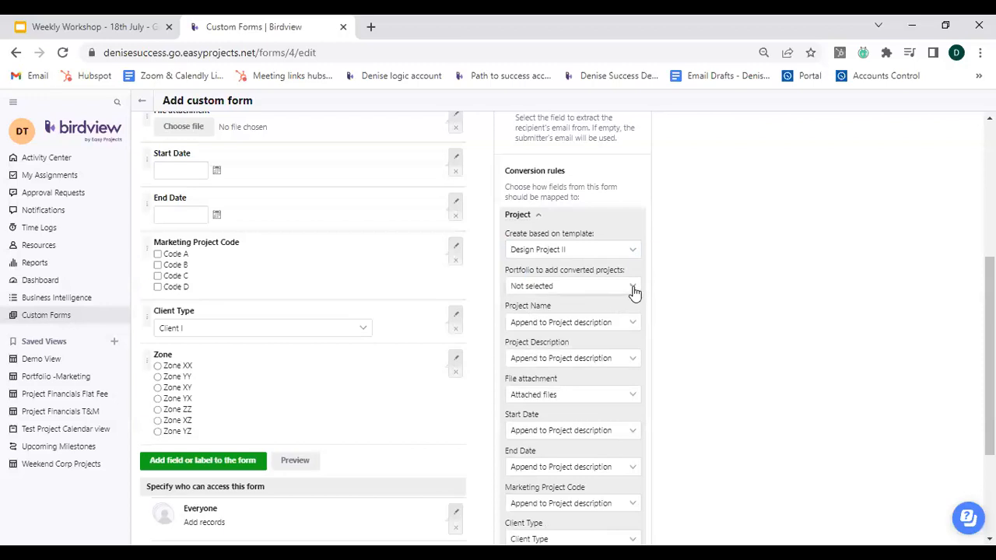
{"action": "left_click", "coordinate": [634, 288]}
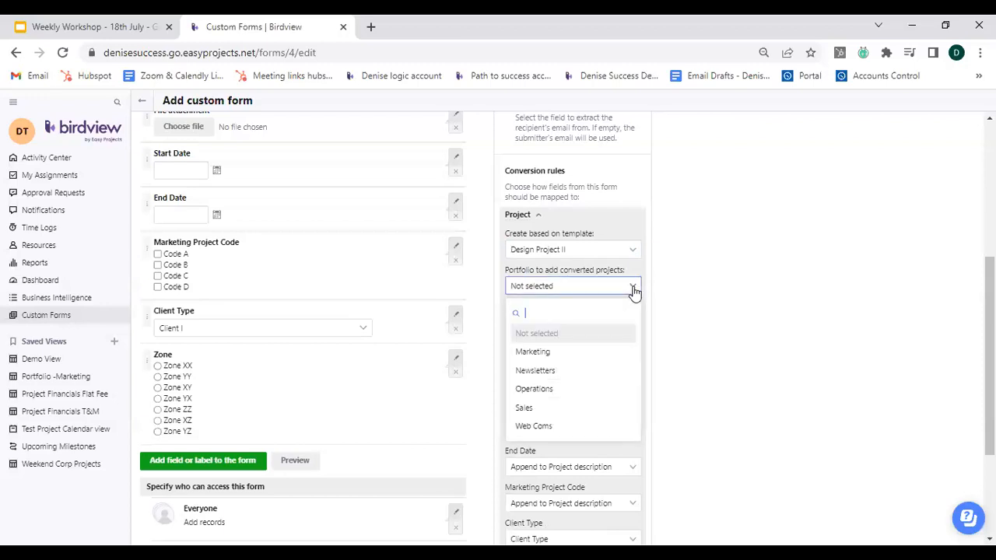
{"action": "left_click", "coordinate": [549, 354]}
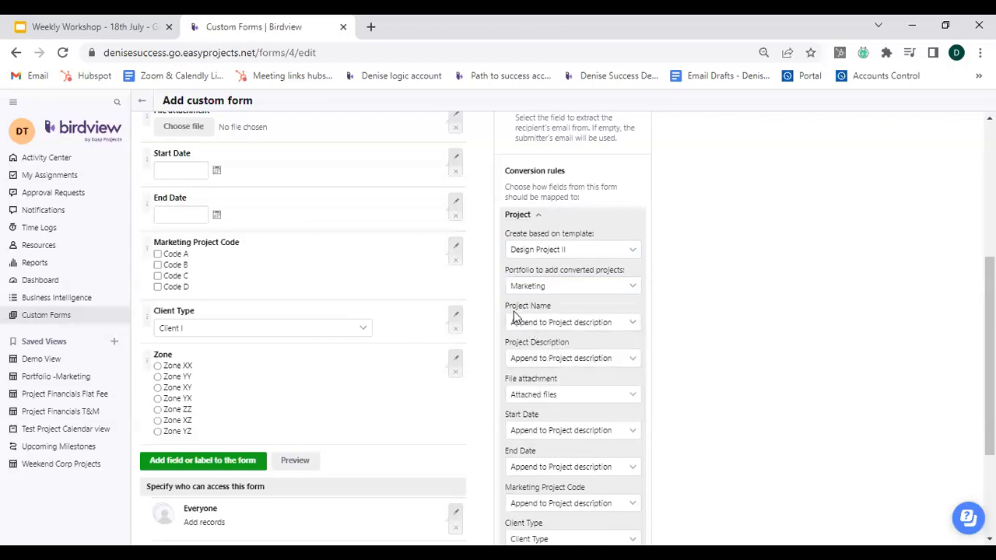
Map the form's Project Name to the project's Project name field and check the description and attachment mappings.
{"action": "scroll", "coordinate": [330, 329], "scroll_direction": "up", "scroll_amount": 2}
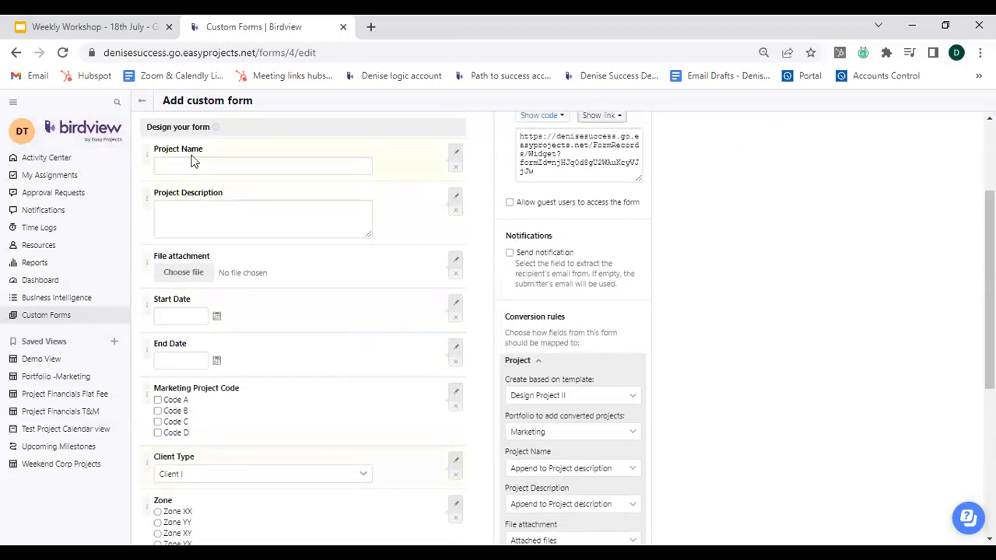
{"action": "scroll", "coordinate": [588, 412], "scroll_direction": "down", "scroll_amount": 2}
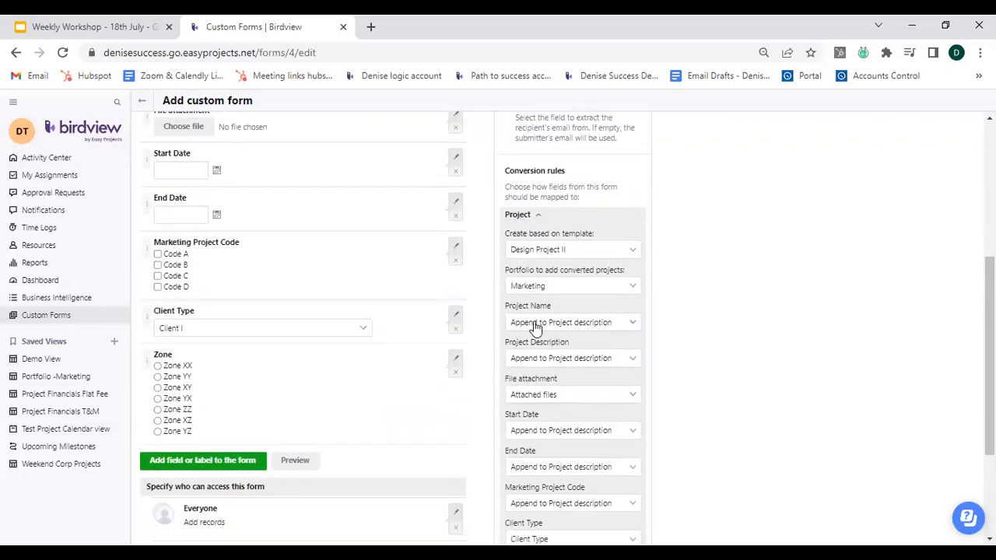
{"action": "left_click", "coordinate": [632, 324]}
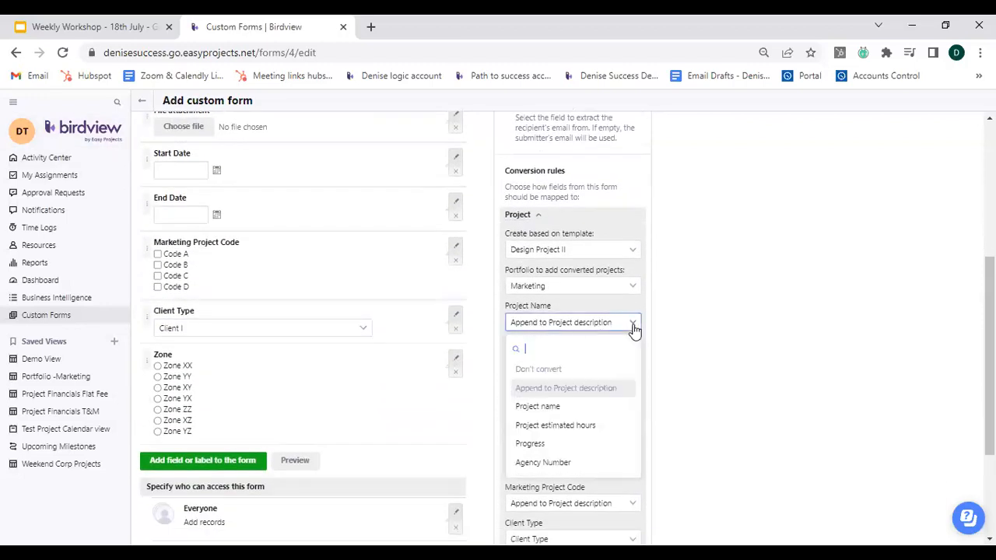
{"action": "left_click", "coordinate": [549, 407]}
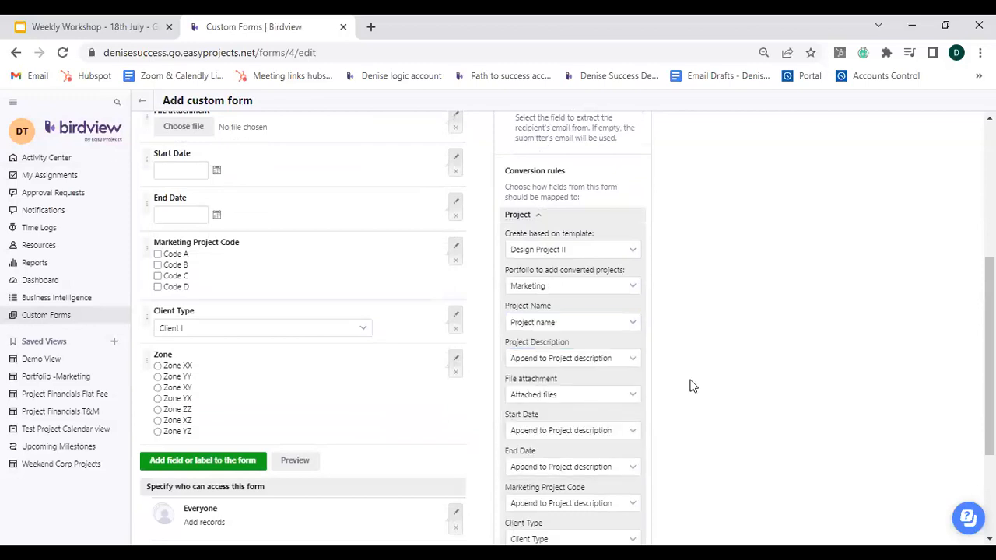
{"action": "left_click", "coordinate": [589, 364]}
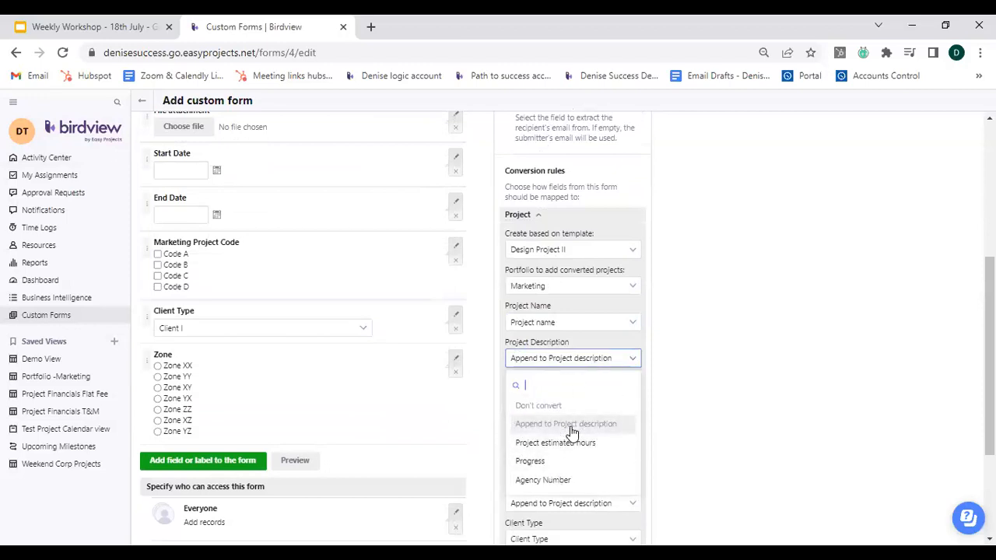
{"action": "left_click", "coordinate": [588, 369]}
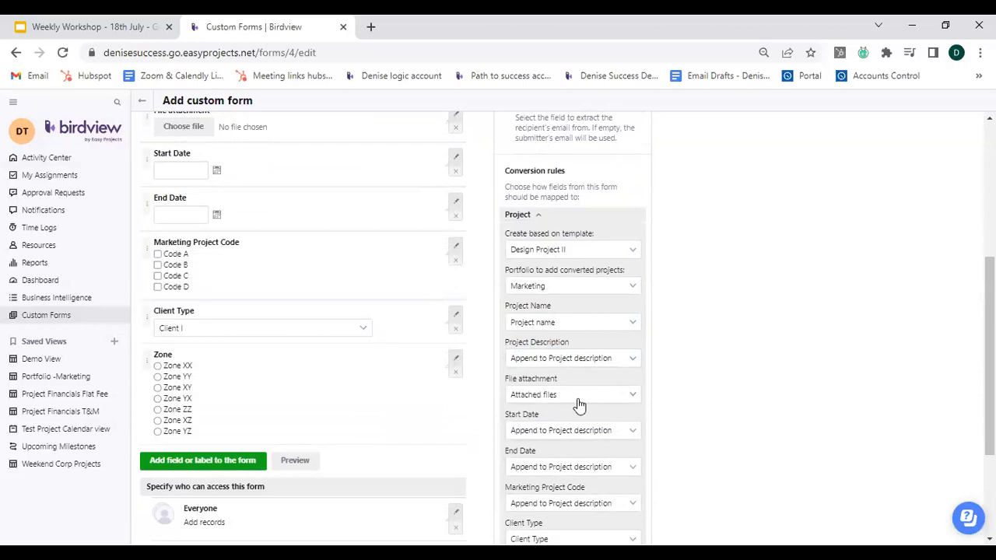
{"action": "left_click", "coordinate": [554, 397]}
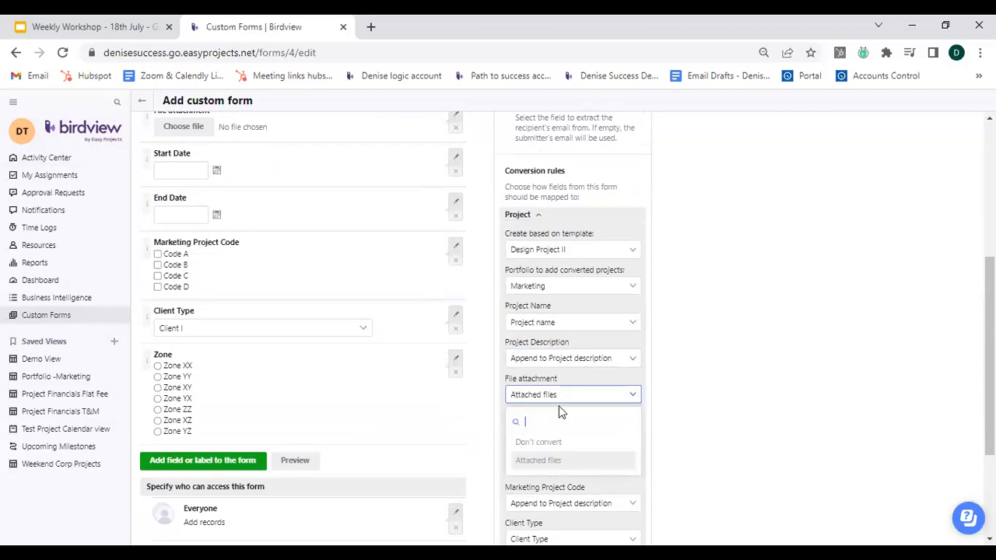
{"action": "left_click", "coordinate": [551, 470]}
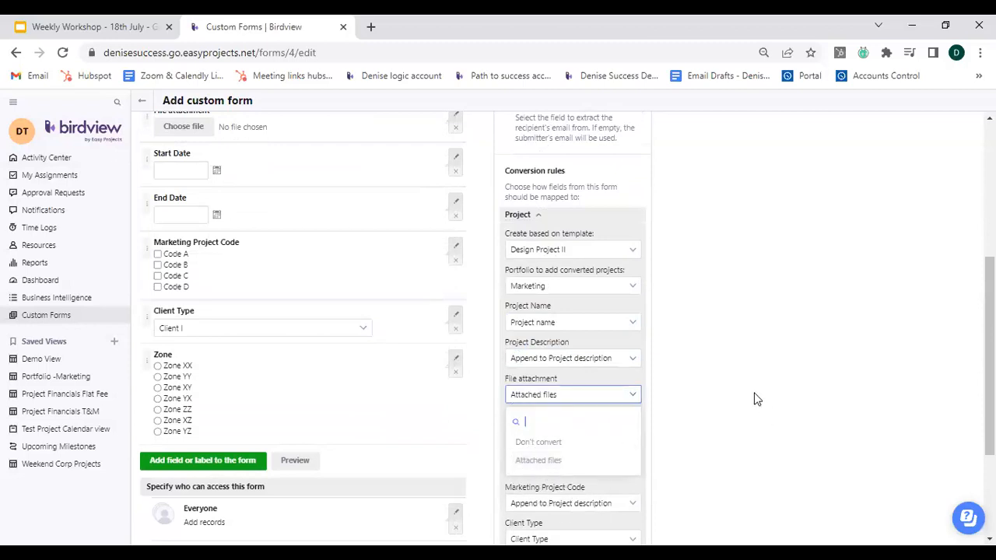
Map the form's Start Date and End Date to the project's Start date and End date fields.
{"action": "scroll", "coordinate": [663, 423], "scroll_direction": "down", "scroll_amount": 1}
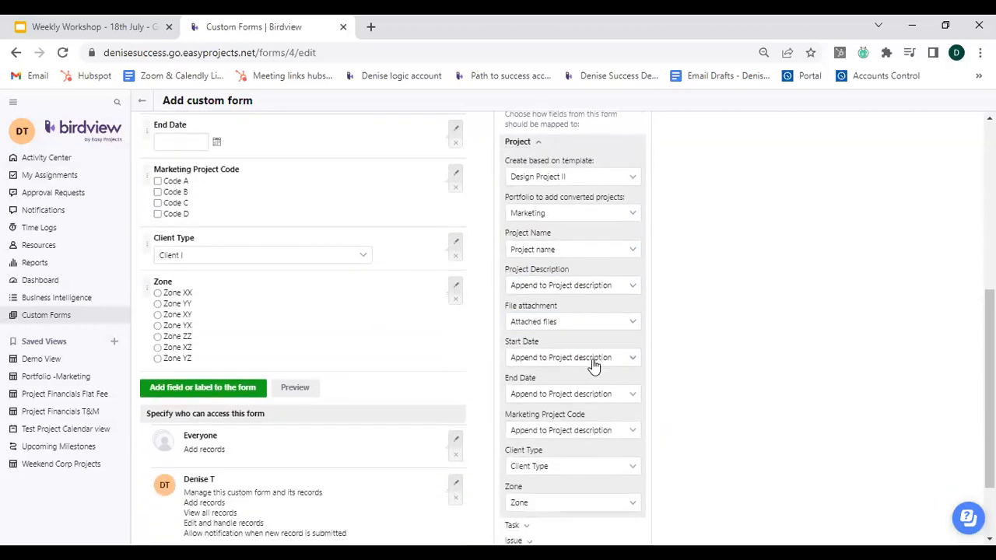
{"action": "left_click", "coordinate": [631, 362]}
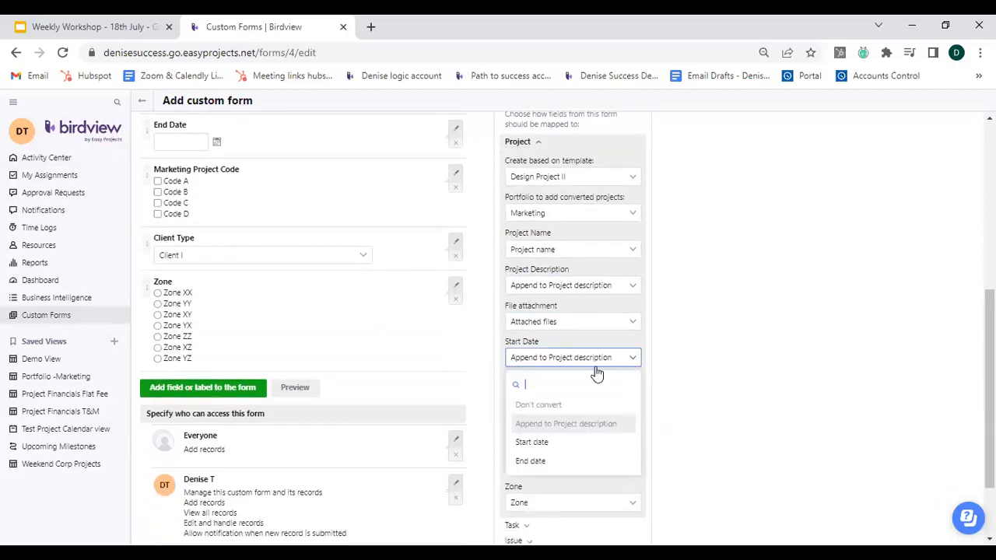
{"action": "left_click", "coordinate": [569, 444]}
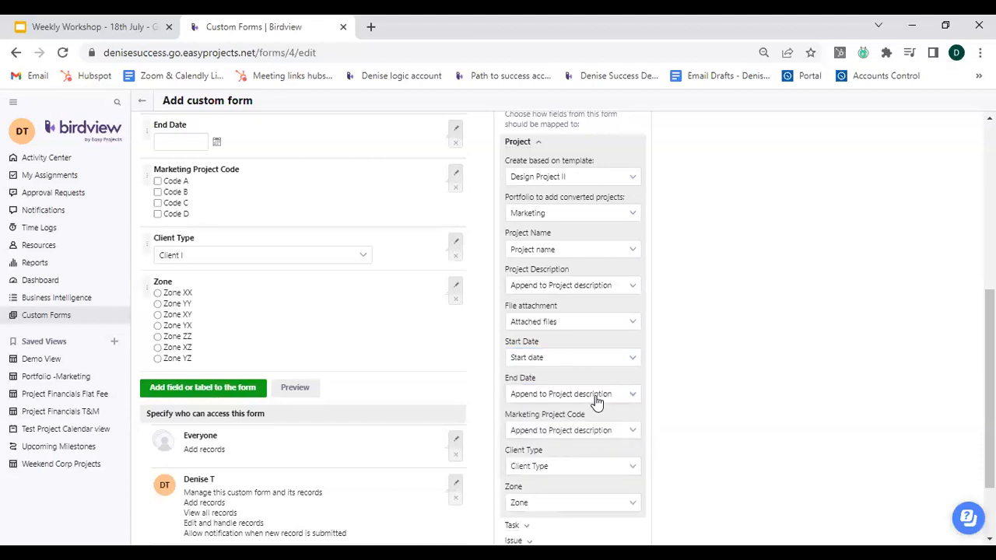
{"action": "left_click", "coordinate": [597, 401]}
{"action": "left_click", "coordinate": [549, 478]}
{"action": "left_click", "coordinate": [602, 433]}
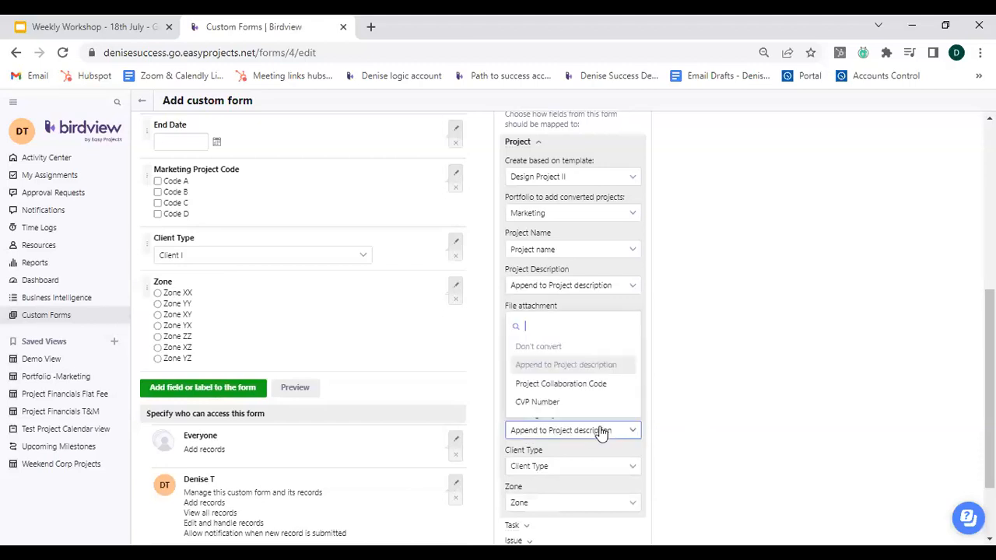
{"action": "left_click", "coordinate": [592, 374]}
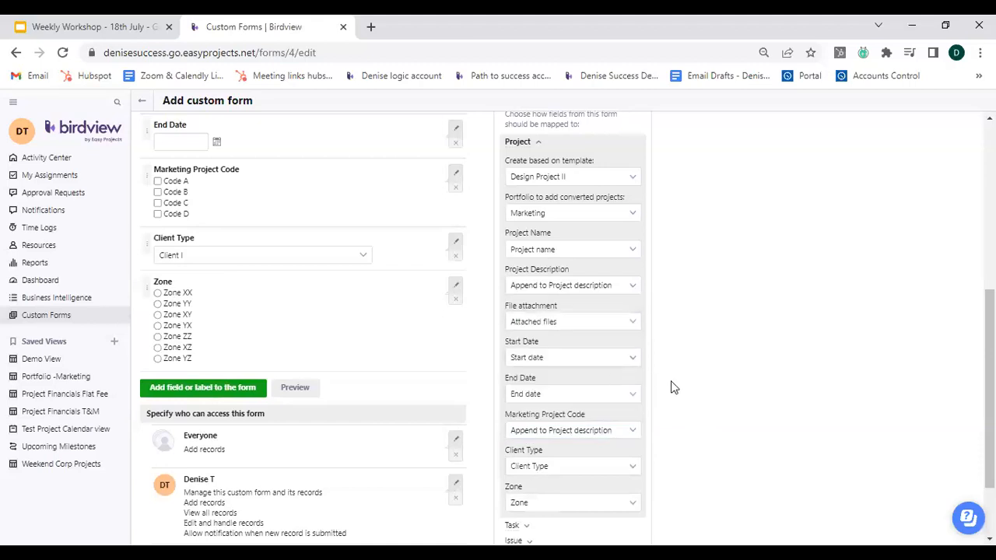
Map the form's Client Type to the project's Client Type field.
{"action": "scroll", "coordinate": [674, 386], "scroll_direction": "down", "scroll_amount": 2}
{"action": "left_click", "coordinate": [575, 376]}
{"action": "left_click", "coordinate": [542, 409]}
{"action": "scroll", "coordinate": [281, 385], "scroll_direction": "up", "scroll_amount": 3}
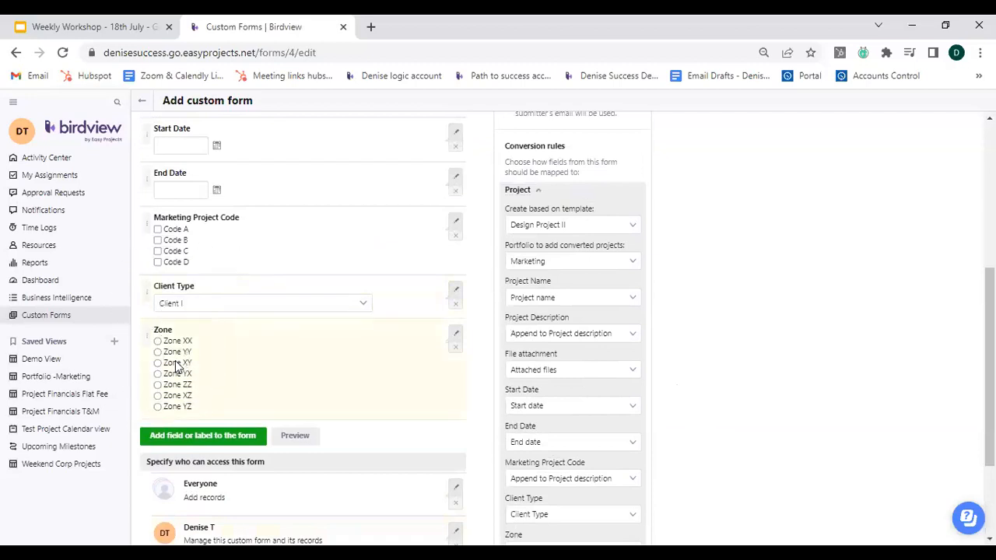
{"action": "scroll", "coordinate": [518, 412], "scroll_direction": "down", "scroll_amount": 3}
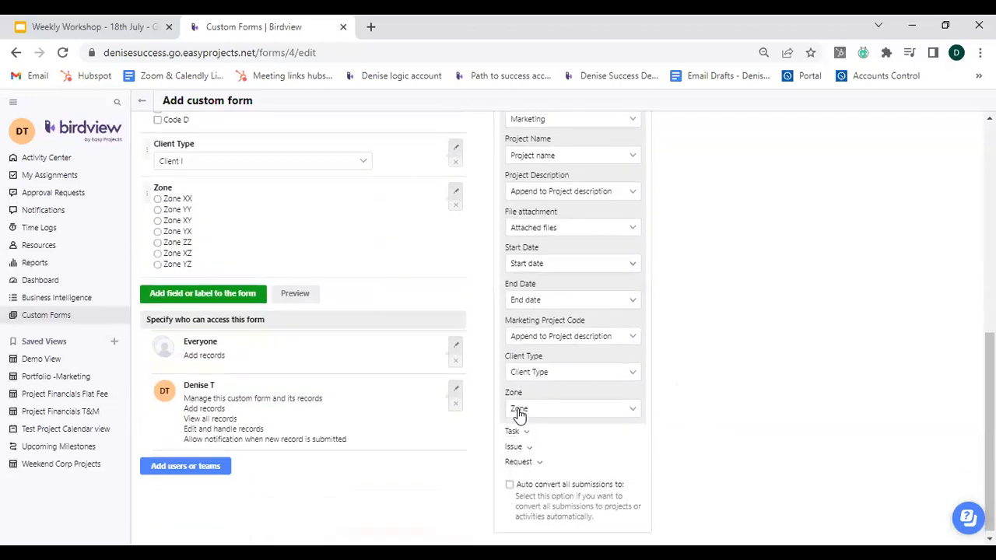
{"action": "left_click", "coordinate": [547, 370]}
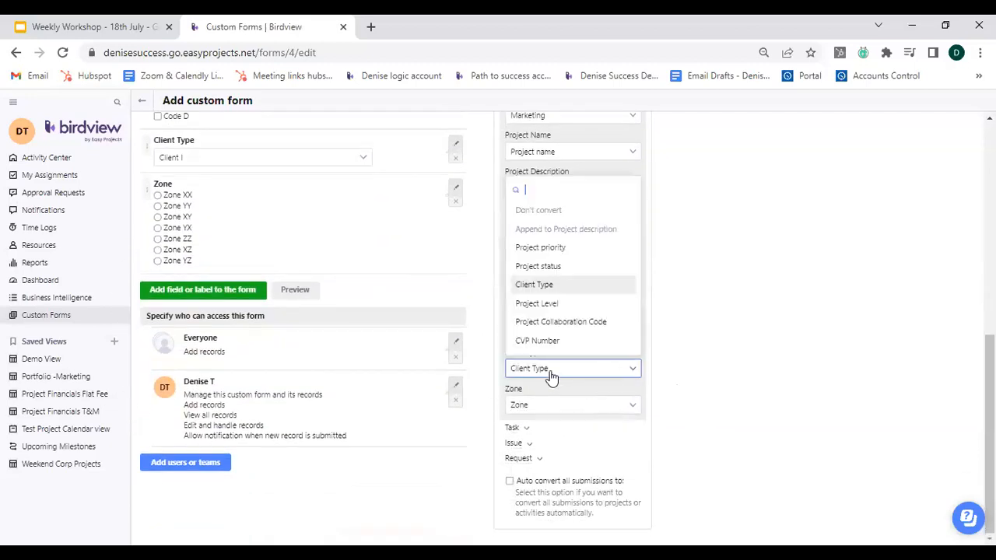
{"action": "left_click", "coordinate": [536, 286]}
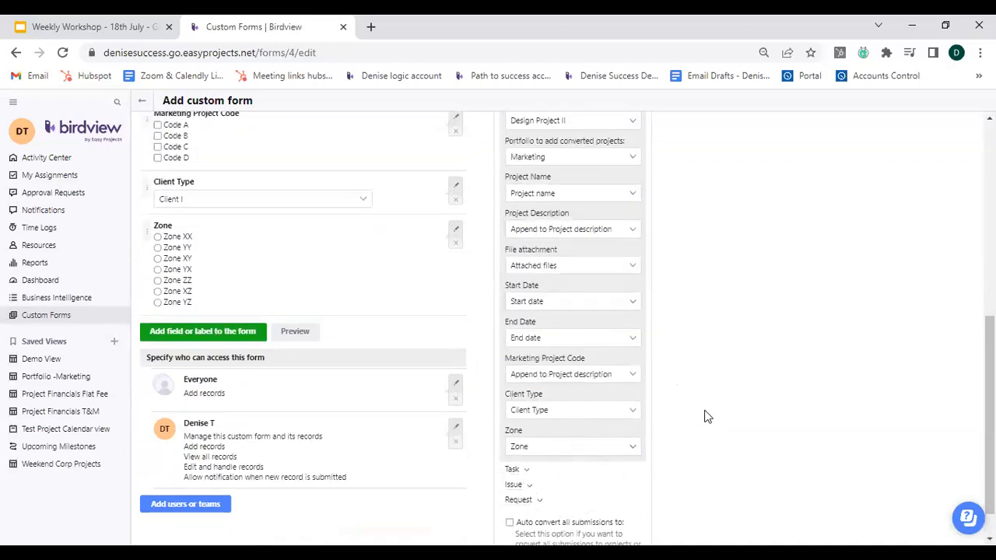
Save the conversion rule changes to the form.
{"action": "scroll", "coordinate": [710, 412], "scroll_direction": "up", "scroll_amount": 1}
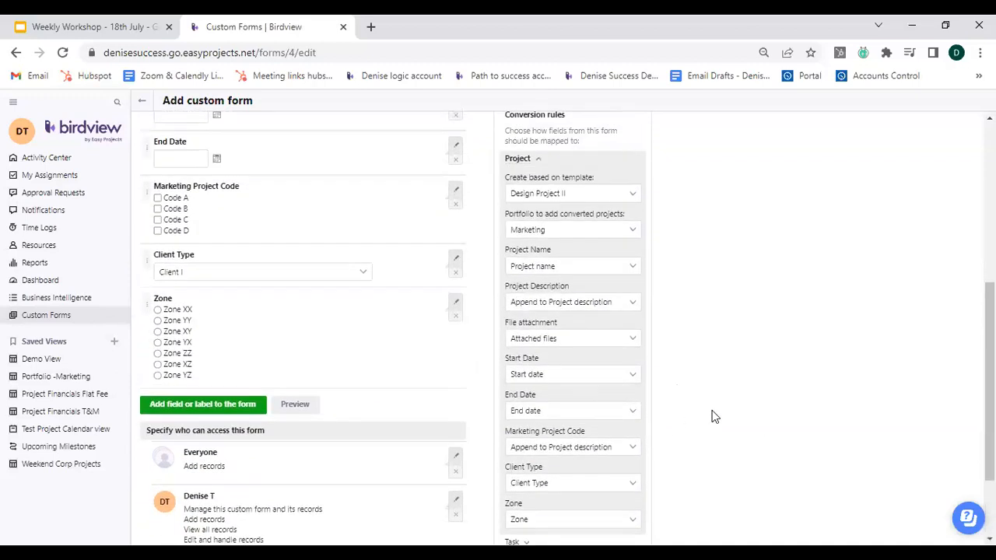
{"action": "scroll", "coordinate": [710, 416], "scroll_direction": "up", "scroll_amount": 2}
{"action": "scroll", "coordinate": [711, 416], "scroll_direction": "down", "scroll_amount": 4}
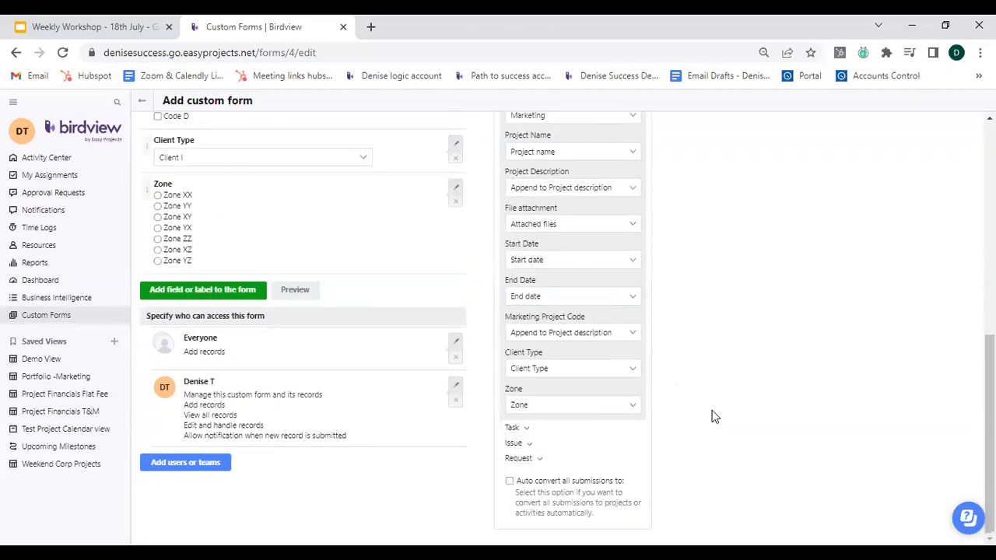
{"action": "scroll", "coordinate": [710, 415], "scroll_direction": "up", "scroll_amount": 8}
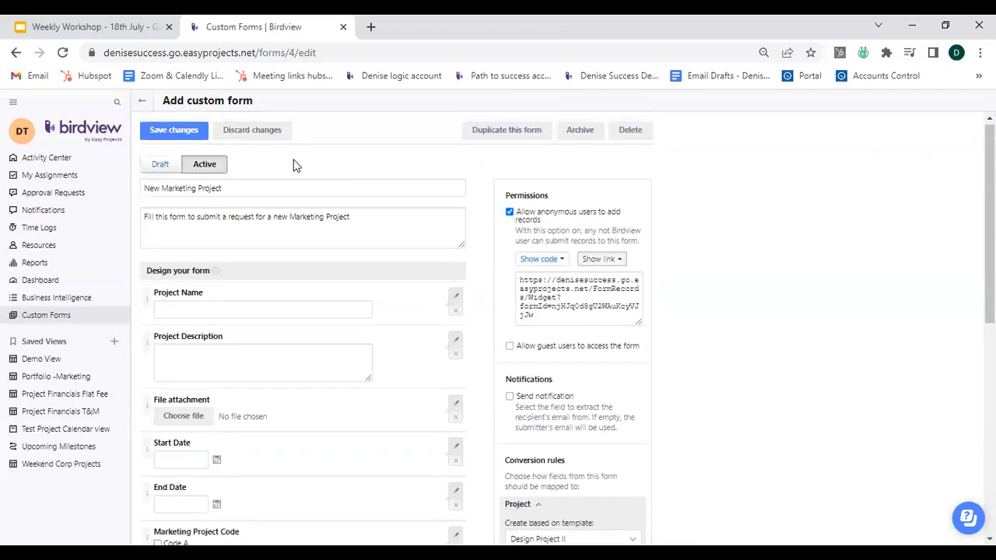
{"action": "left_click", "coordinate": [174, 134]}
Expand and collapse the Task conversion rules to view their mapping options.
{"action": "scroll", "coordinate": [656, 365], "scroll_direction": "down", "scroll_amount": 3}
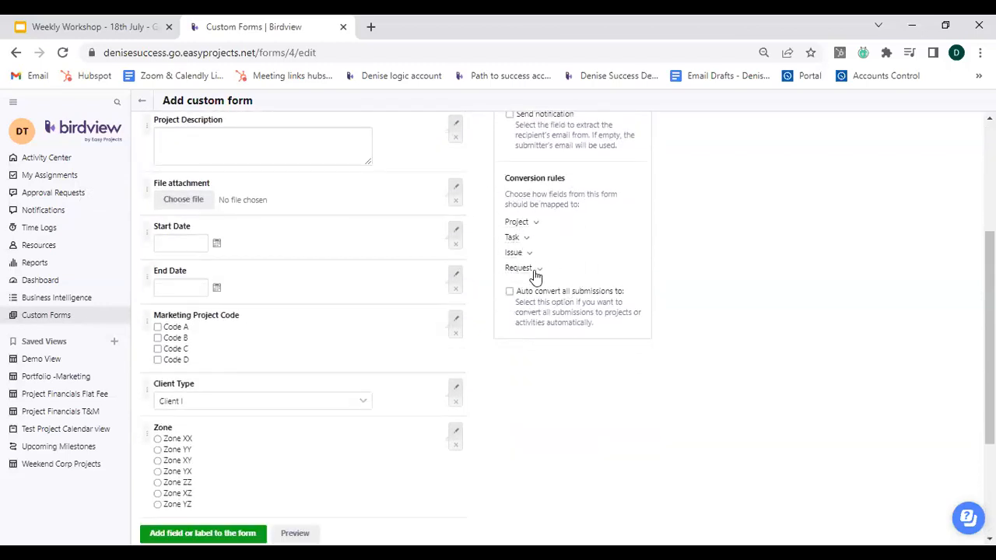
{"action": "left_click", "coordinate": [525, 238]}
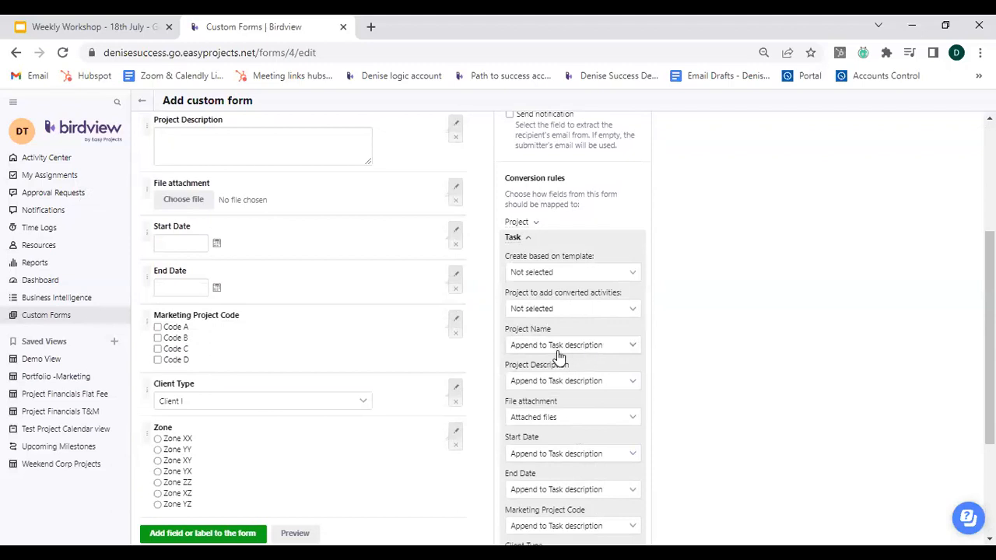
{"action": "left_click", "coordinate": [528, 239]}
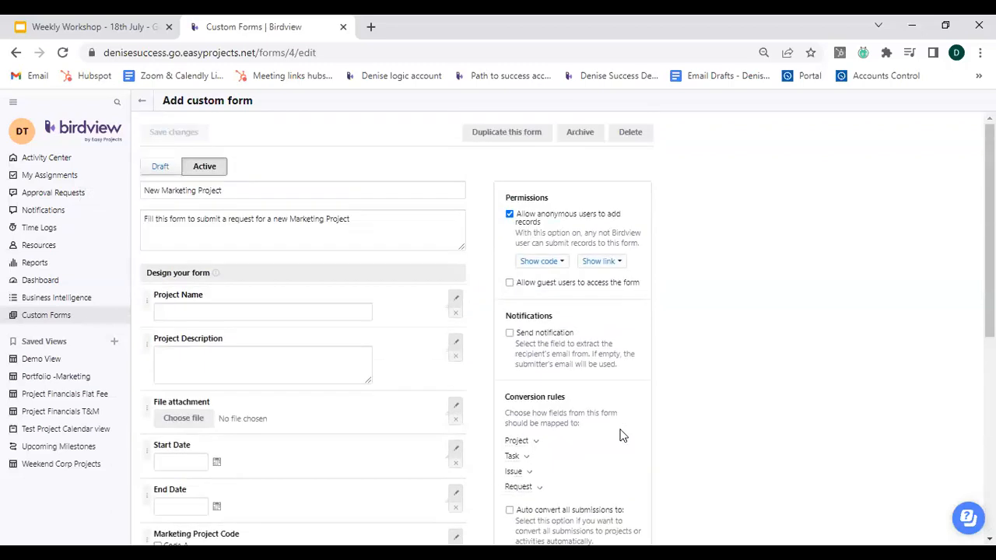
Return to the custom forms list and open a new record on the New Marketing Project form.
{"action": "left_click", "coordinate": [143, 103]}
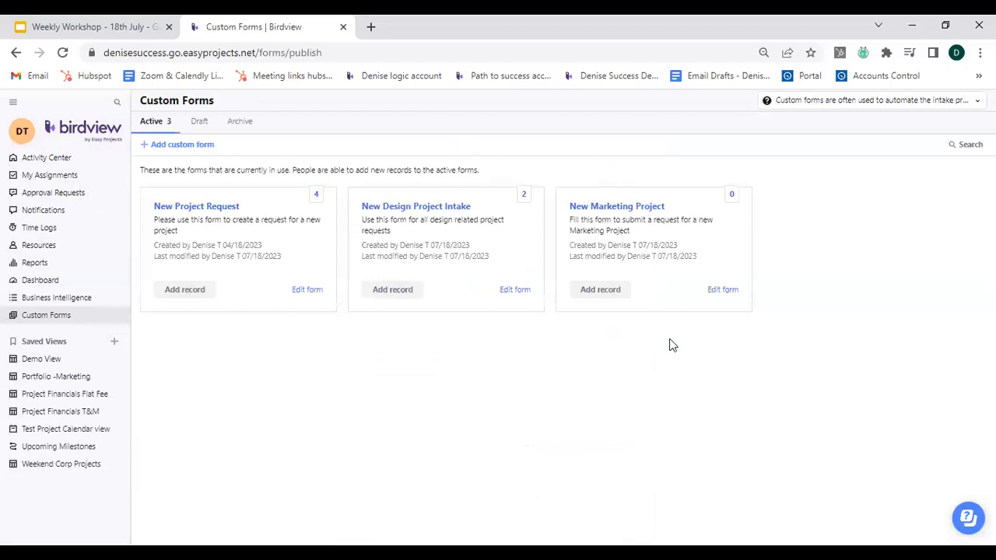
{"action": "left_click", "coordinate": [601, 291]}
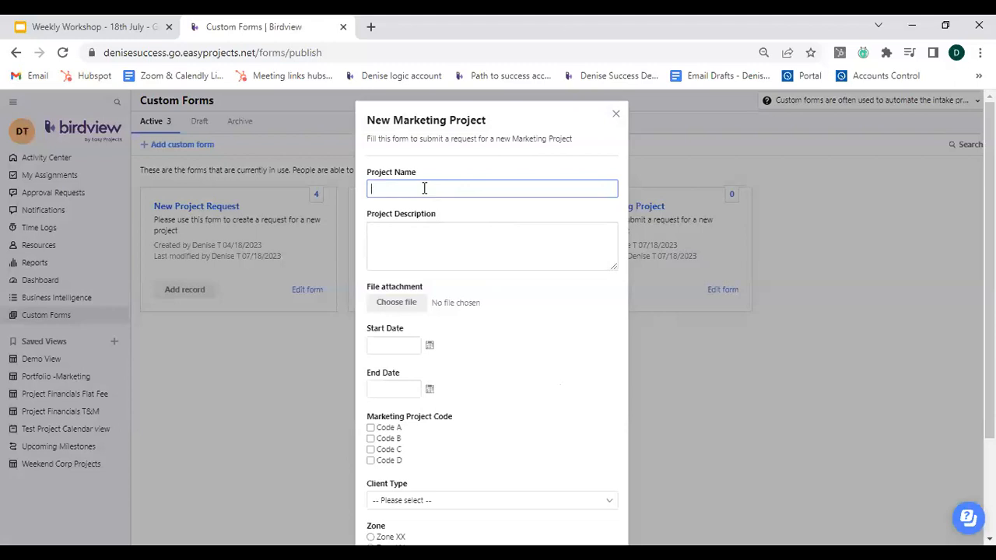
Fill in the Project Name as "Marketing Project Part I" and the Project Description as "Project for Marketing".
{"action": "type", "text": "Marketing Project Part I"}
{"action": "left_click", "coordinate": [420, 239]}
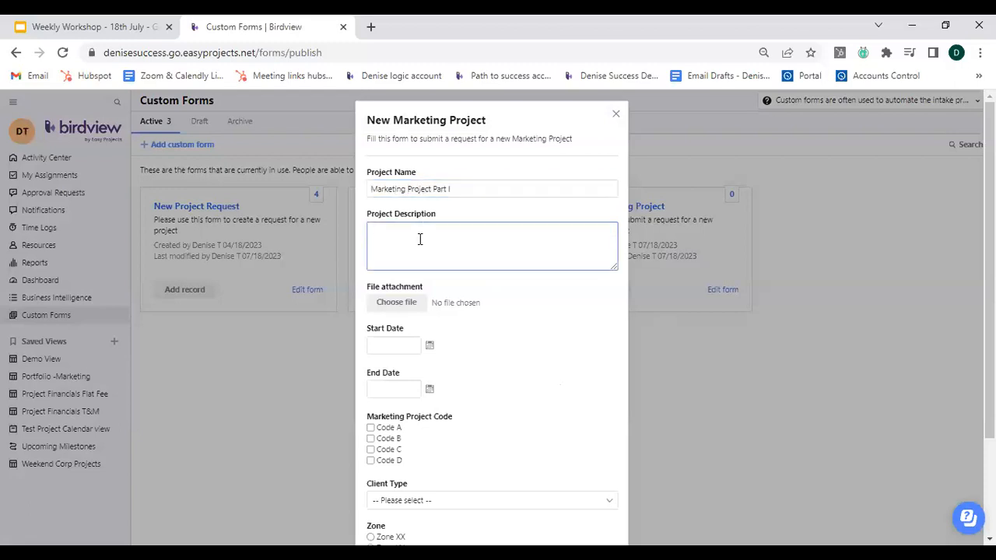
{"action": "type", "text": "Project for Marketing"}
Set the Start Date to 07/24/2023 and the End Date to 07/28/2023 using the date pickers.
{"action": "left_click", "coordinate": [399, 347]}
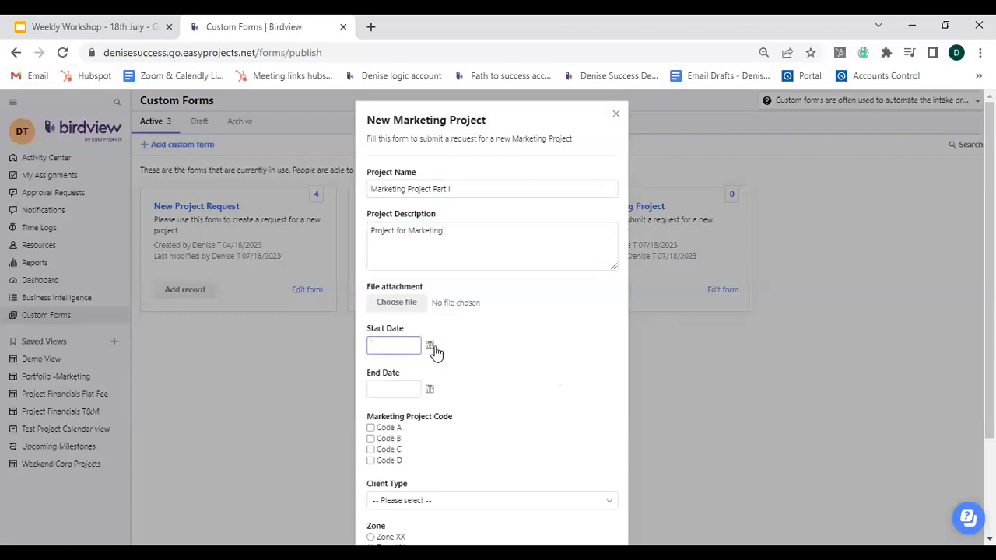
{"action": "left_click", "coordinate": [430, 346]}
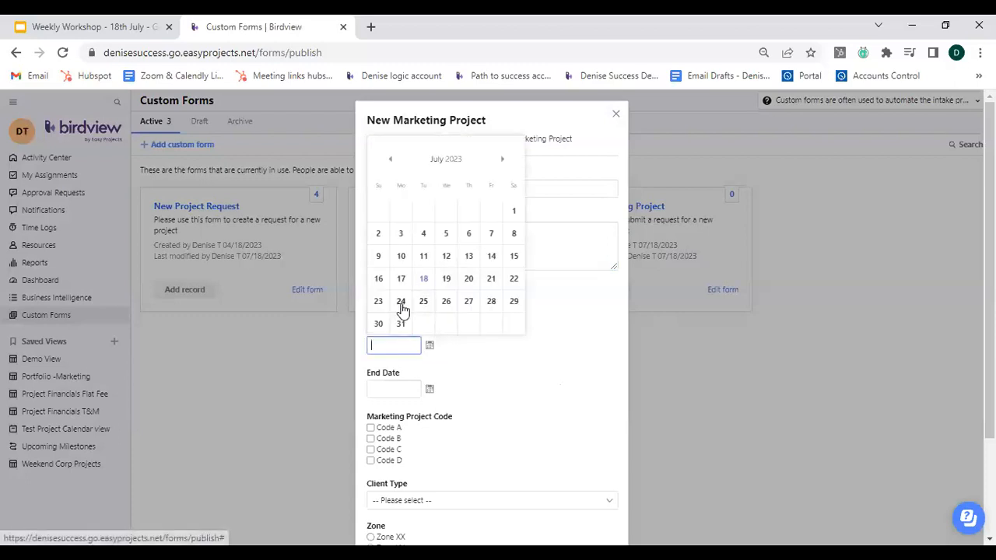
{"action": "left_click", "coordinate": [429, 389]}
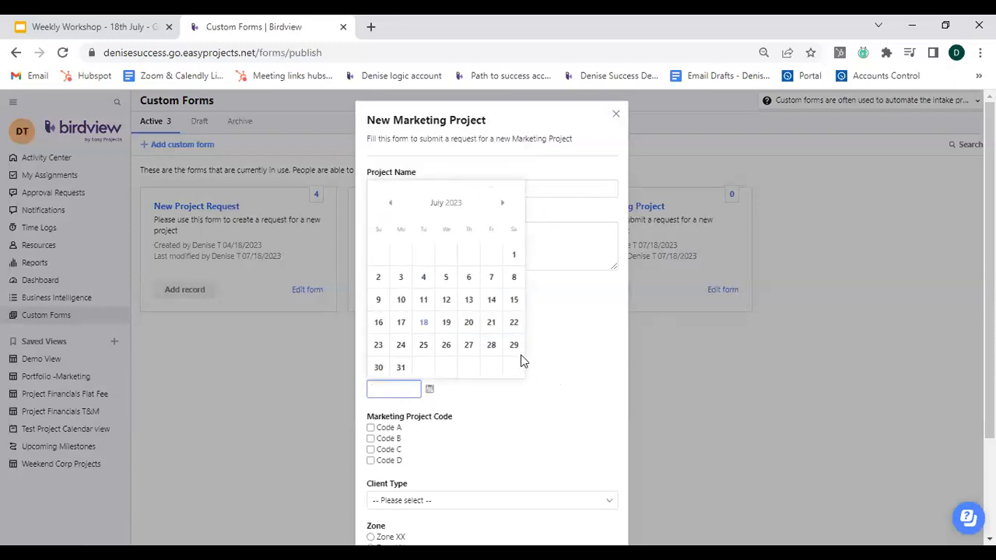
{"action": "left_click", "coordinate": [491, 345]}
Tick Code B and Code C under Marketing Project Code.
{"action": "scroll", "coordinate": [485, 382], "scroll_direction": "down", "scroll_amount": 2}
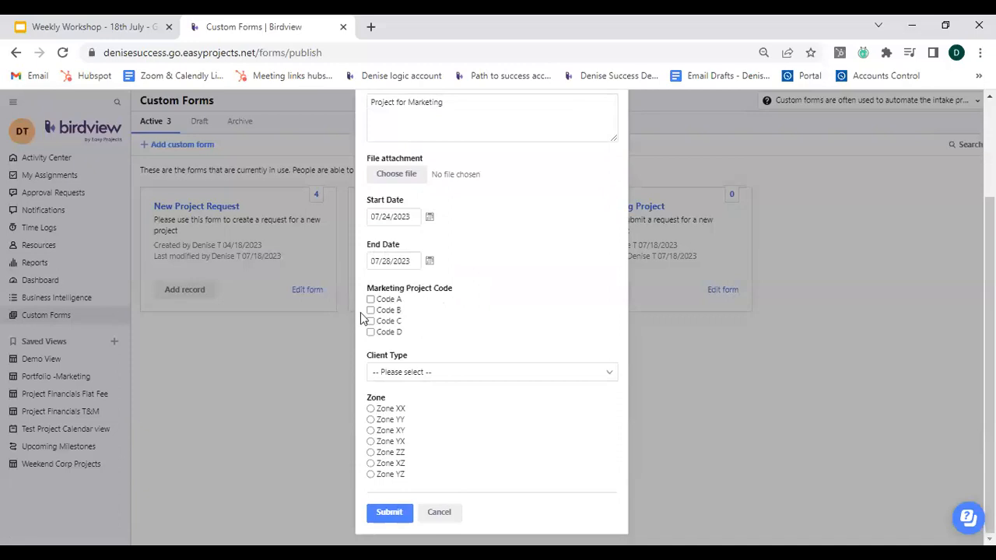
{"action": "left_click", "coordinate": [371, 311]}
{"action": "left_click", "coordinate": [371, 321]}
Set the Client Type to Client V.
{"action": "left_click", "coordinate": [476, 372]}
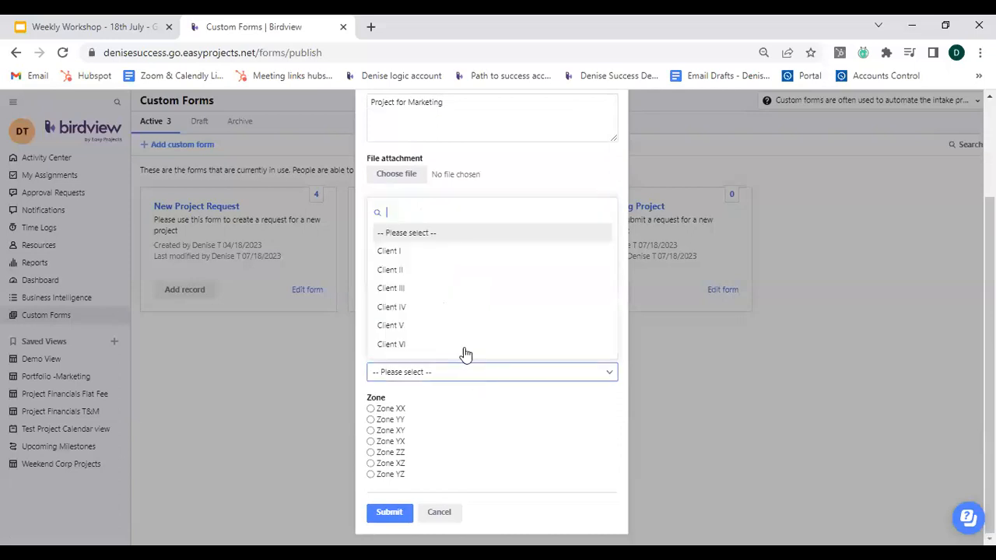
{"action": "left_click", "coordinate": [435, 289]}
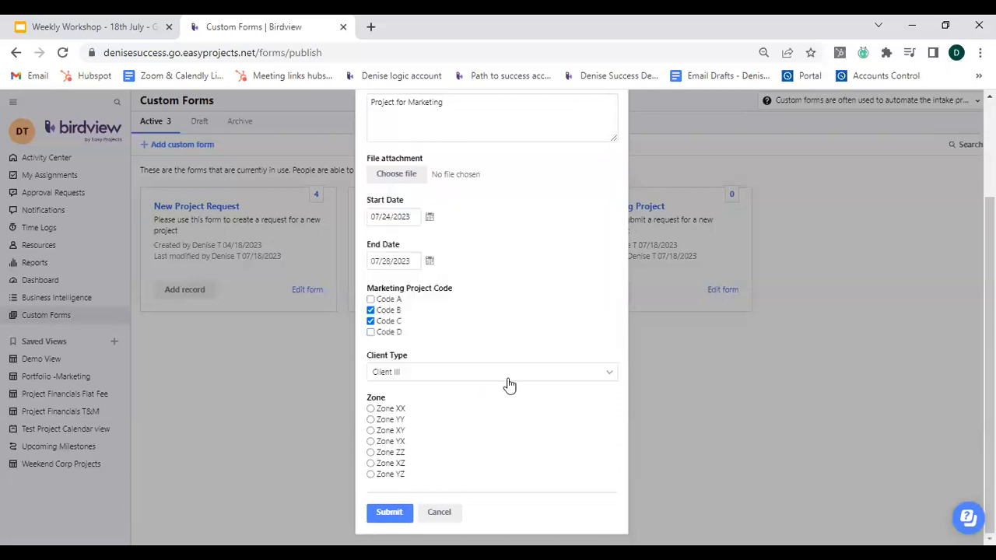
{"action": "left_click", "coordinate": [447, 373]}
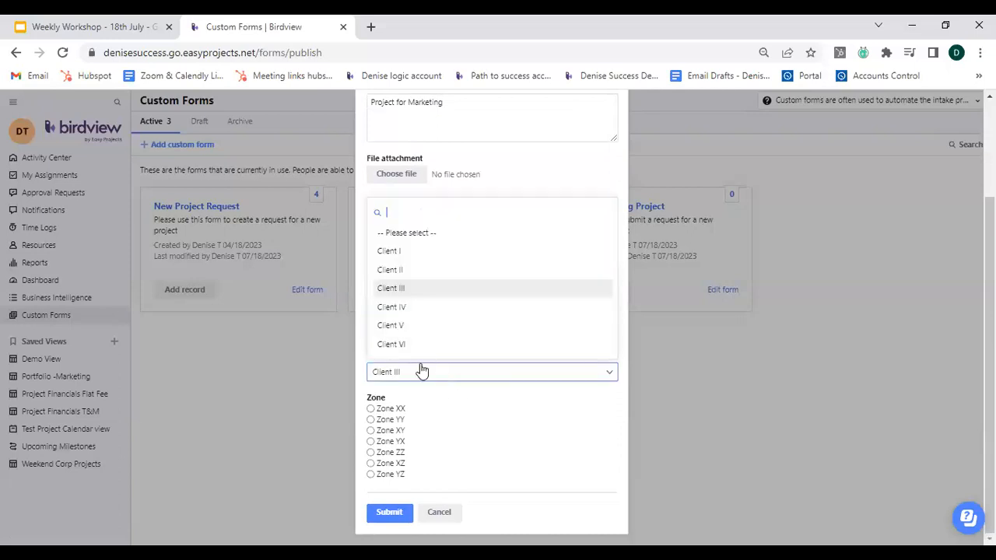
{"action": "left_click", "coordinate": [391, 326]}
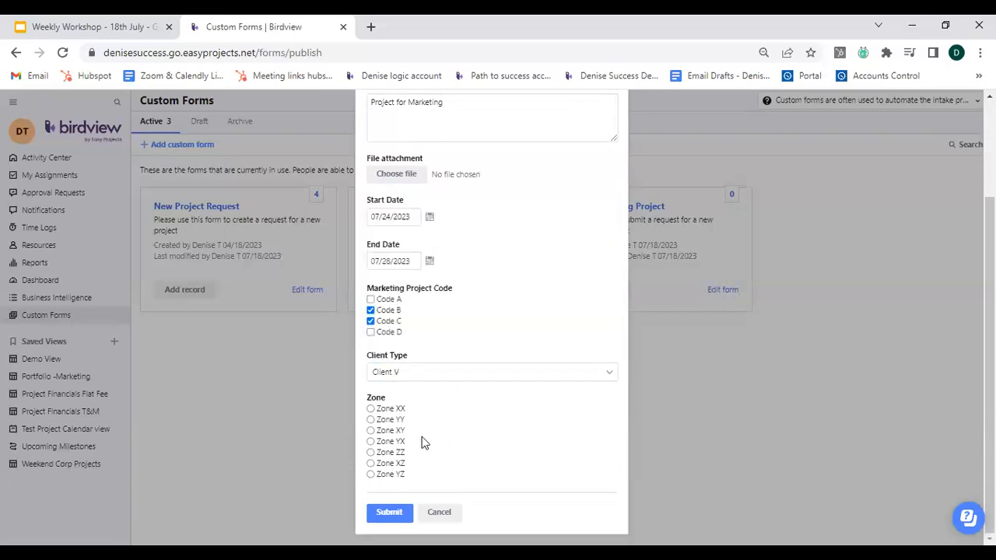
Choose Zone XY and submit the New Marketing Project form.
{"action": "left_click", "coordinate": [370, 452]}
{"action": "left_click", "coordinate": [371, 431]}
{"action": "left_click", "coordinate": [390, 517]}
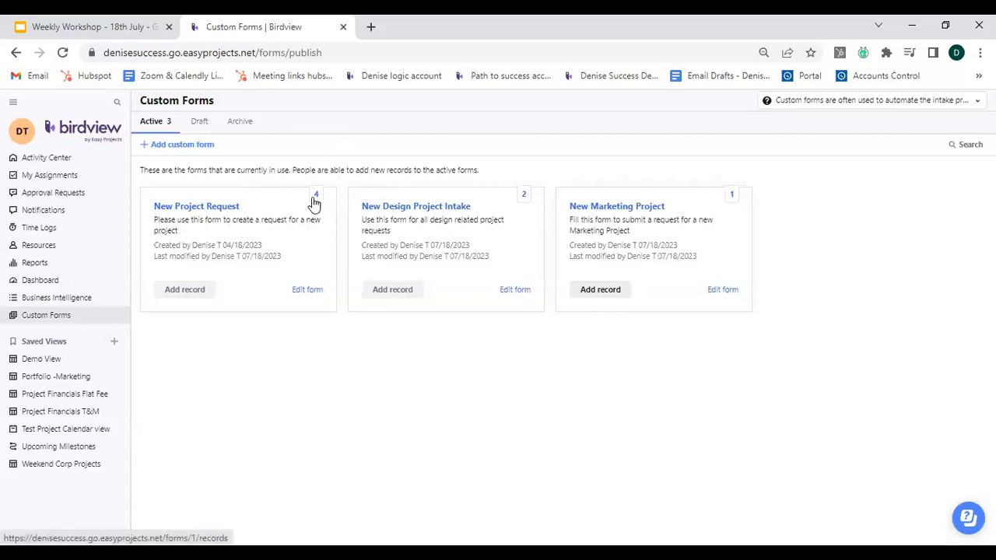
Open the New Marketing Project form's records and expand the submitted record.
{"action": "left_click", "coordinate": [732, 195]}
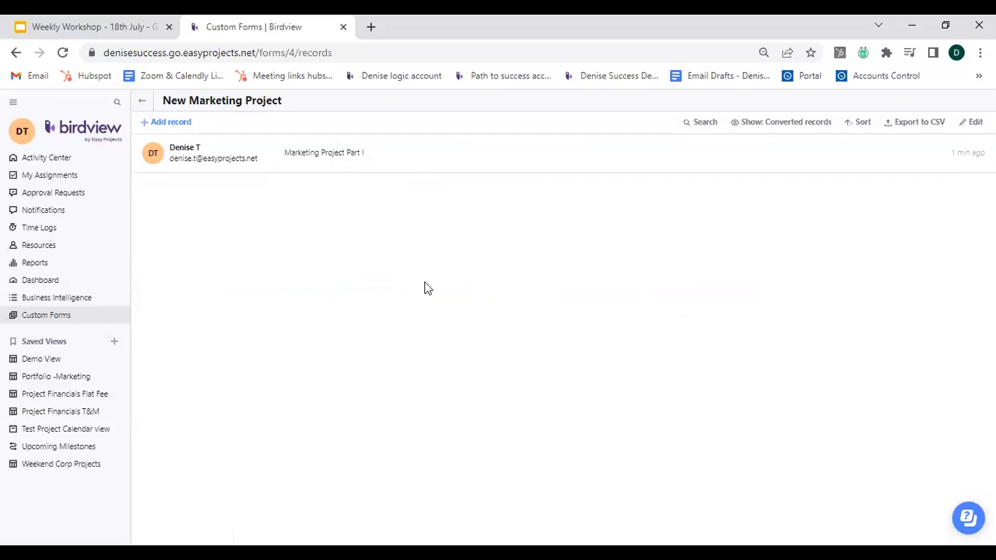
{"action": "left_click", "coordinate": [267, 158]}
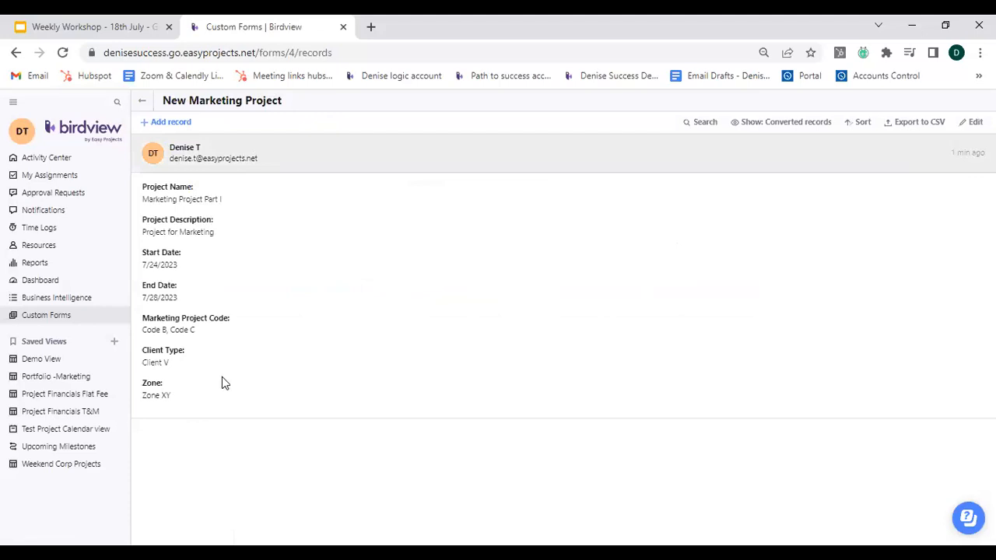
Convert the submitted record to a project using the Design Project II template in the Marketing portfolio.
{"action": "mouse_move", "coordinate": [860, 169]}
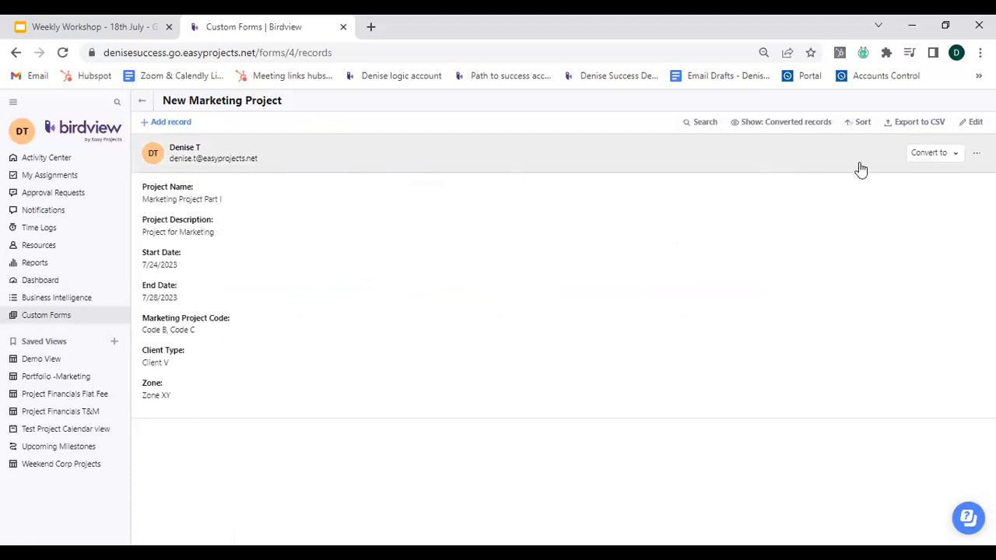
{"action": "left_click", "coordinate": [955, 154]}
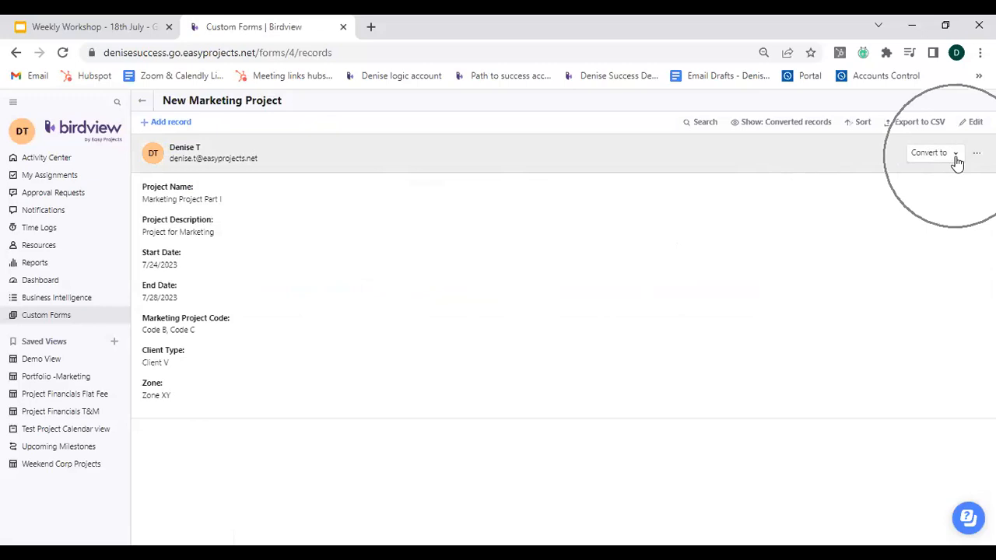
{"action": "left_click", "coordinate": [956, 156]}
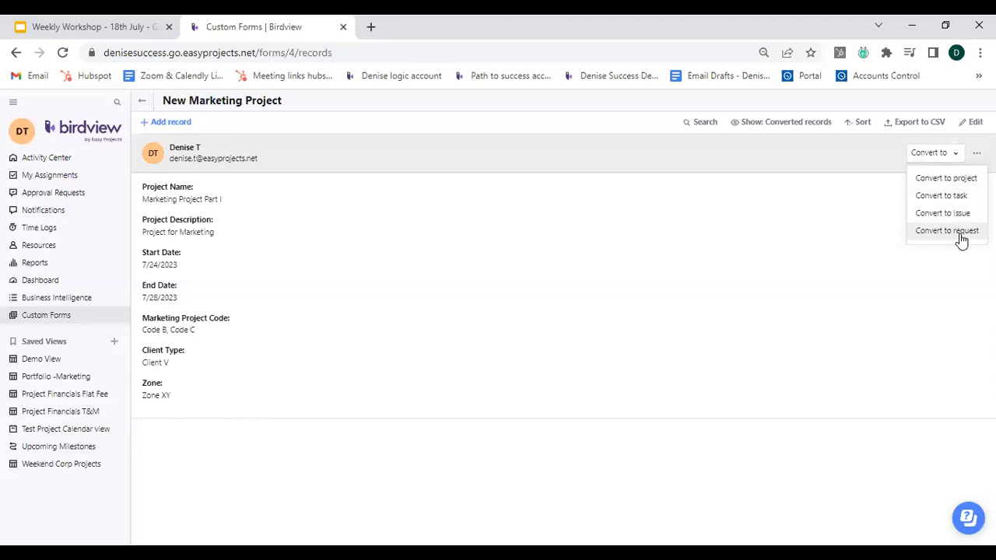
{"action": "left_click", "coordinate": [946, 178]}
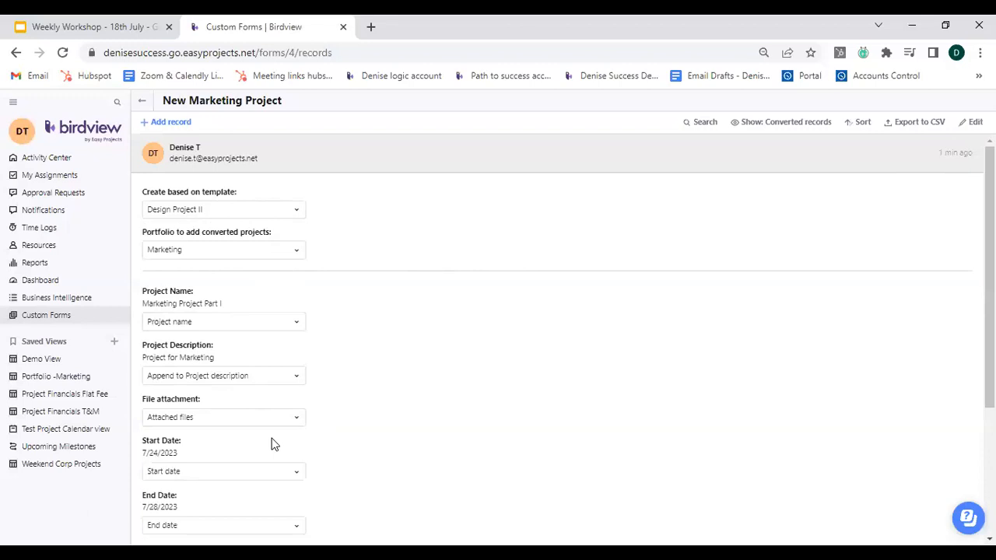
{"action": "scroll", "coordinate": [267, 443], "scroll_direction": "down", "scroll_amount": 3}
{"action": "scroll", "coordinate": [272, 443], "scroll_direction": "up", "scroll_amount": 5}
{"action": "left_click", "coordinate": [300, 215]}
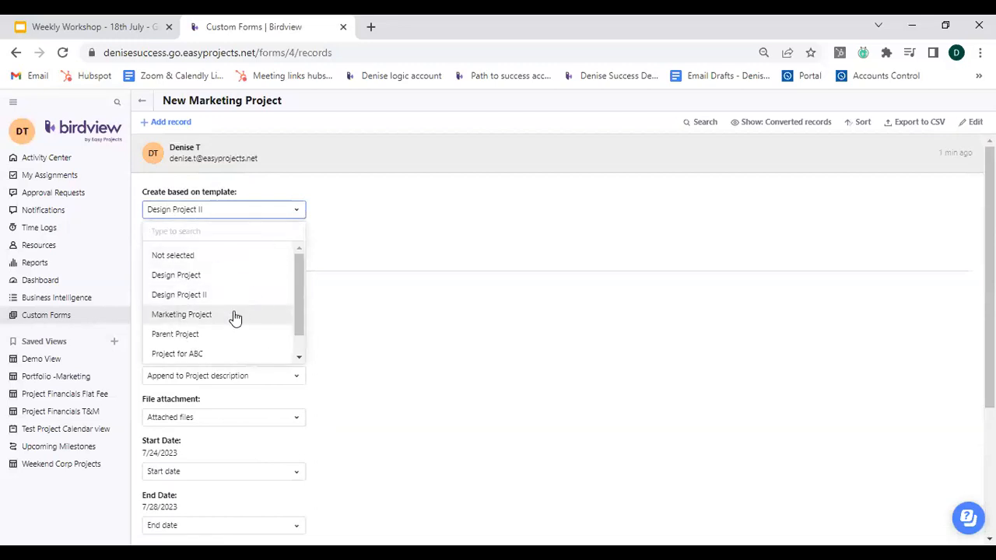
{"action": "left_click", "coordinate": [395, 245]}
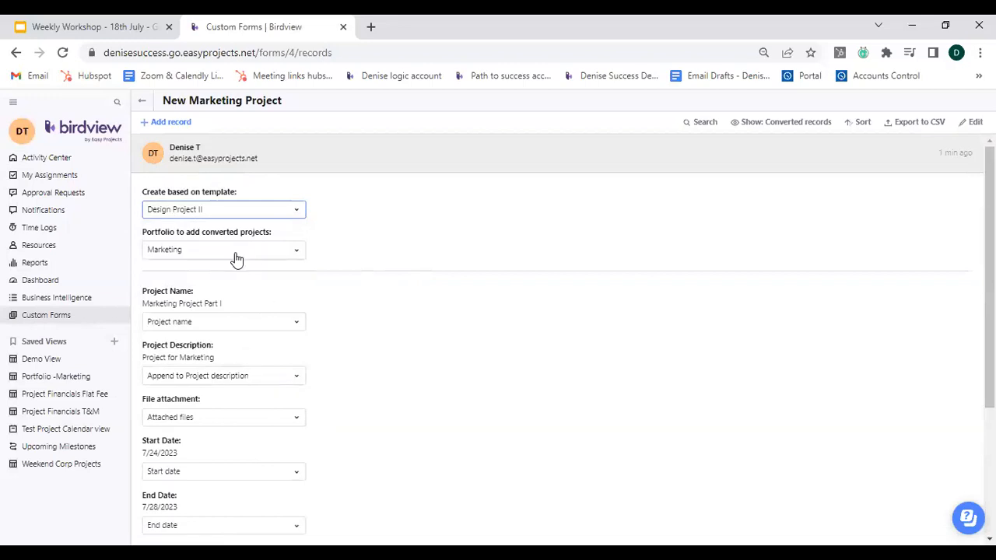
{"action": "scroll", "coordinate": [230, 406], "scroll_direction": "down", "scroll_amount": 5}
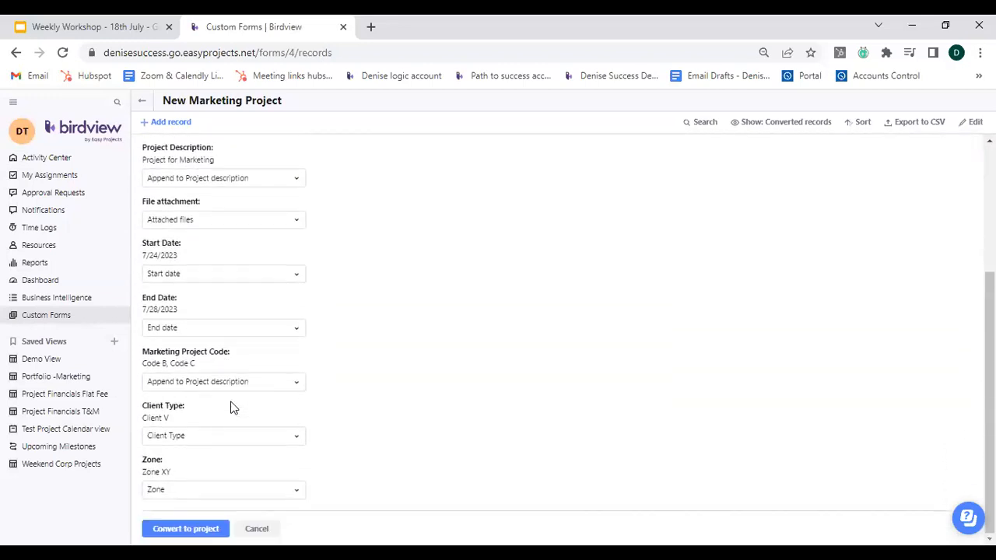
{"action": "left_click", "coordinate": [173, 529]}
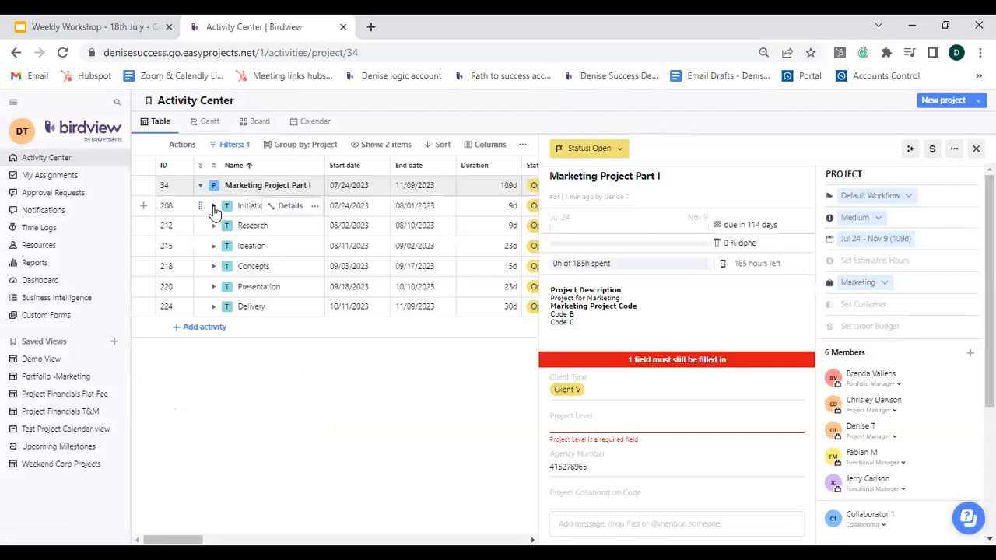
Expand the converted project's task hierarchy and scroll across its columns to examine the tasks.
{"action": "left_click", "coordinate": [199, 167]}
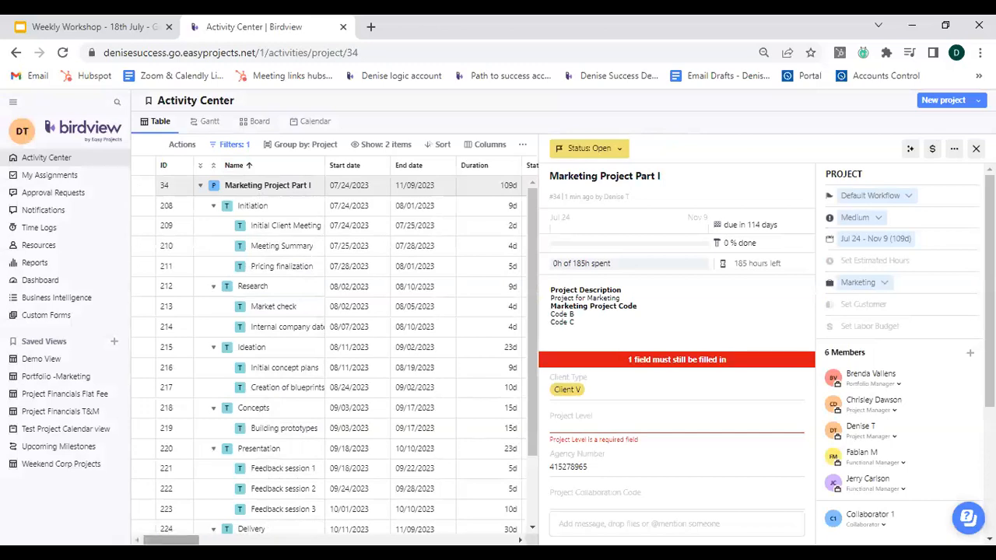
{"action": "scroll", "coordinate": [335, 350], "scroll_direction": "right", "scroll_amount": 5}
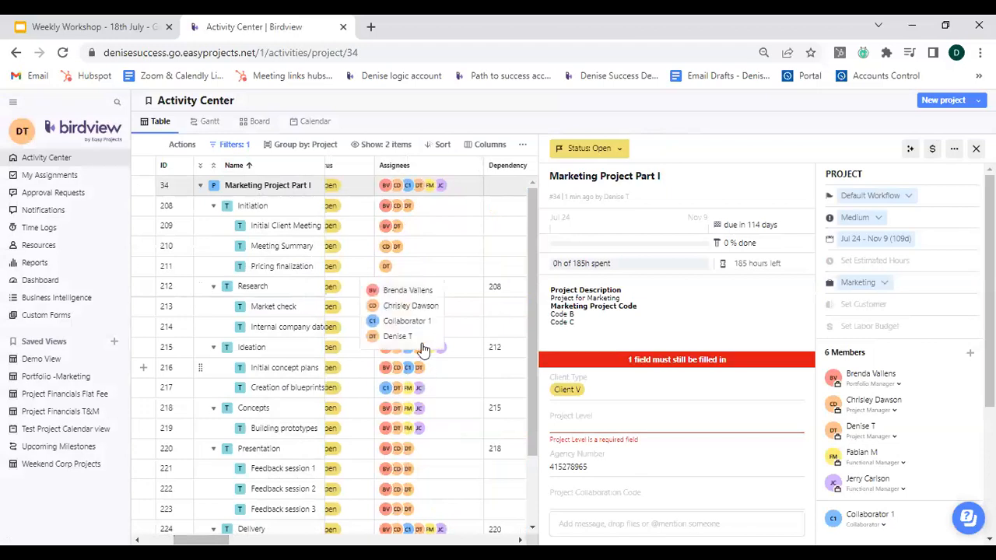
{"action": "left_click_drag", "start_coordinate": [208, 540], "coordinate": [226, 540]}
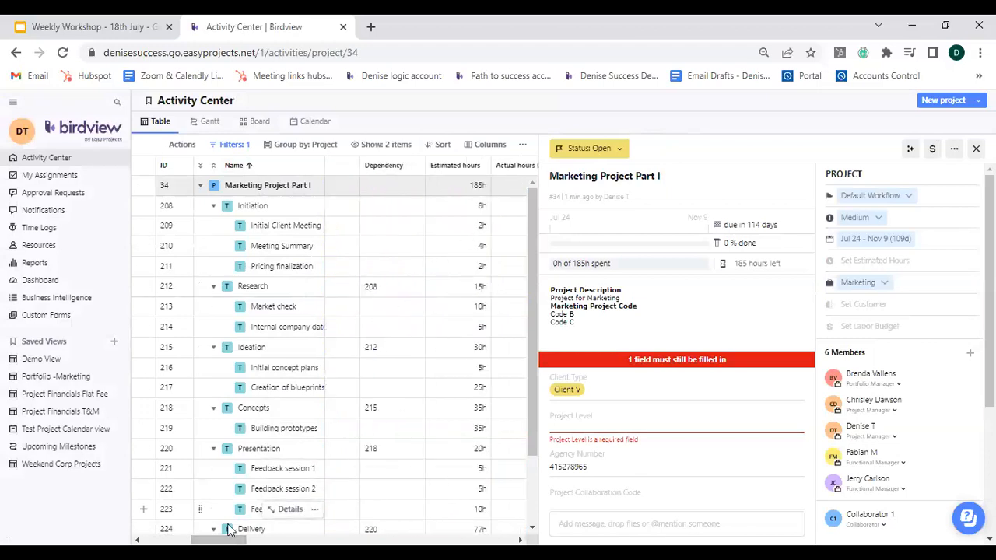
{"action": "left_click_drag", "start_coordinate": [225, 540], "coordinate": [171, 540]}
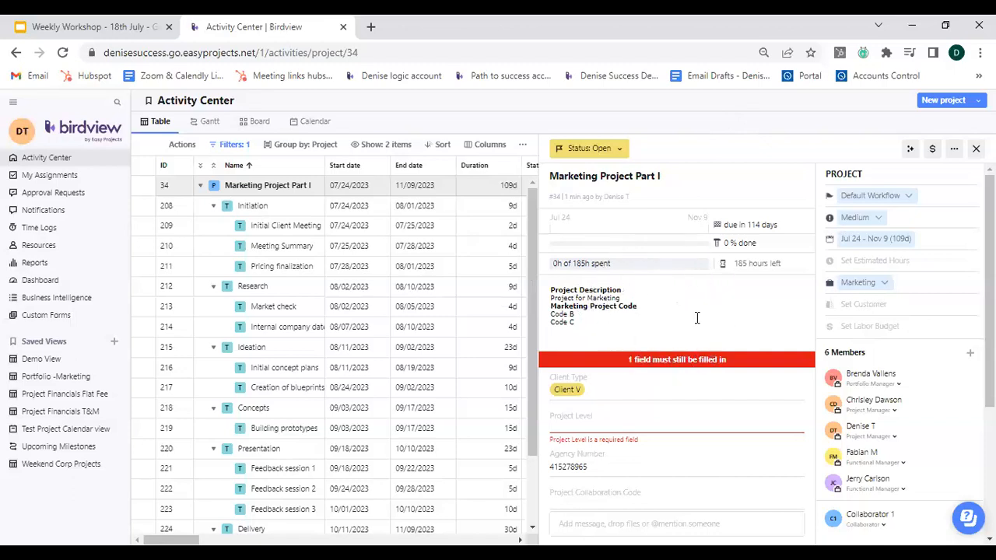
Change the converted project's Zone to Zone YY.
{"action": "left_click", "coordinate": [858, 285]}
{"action": "left_click", "coordinate": [581, 389]}
{"action": "scroll", "coordinate": [615, 387], "scroll_direction": "down", "scroll_amount": 3}
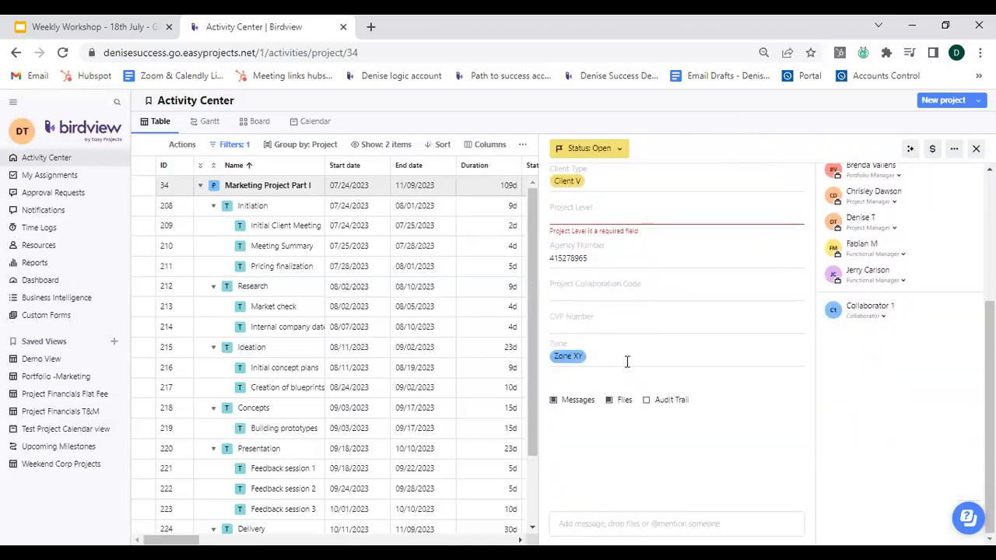
{"action": "left_click", "coordinate": [678, 362]}
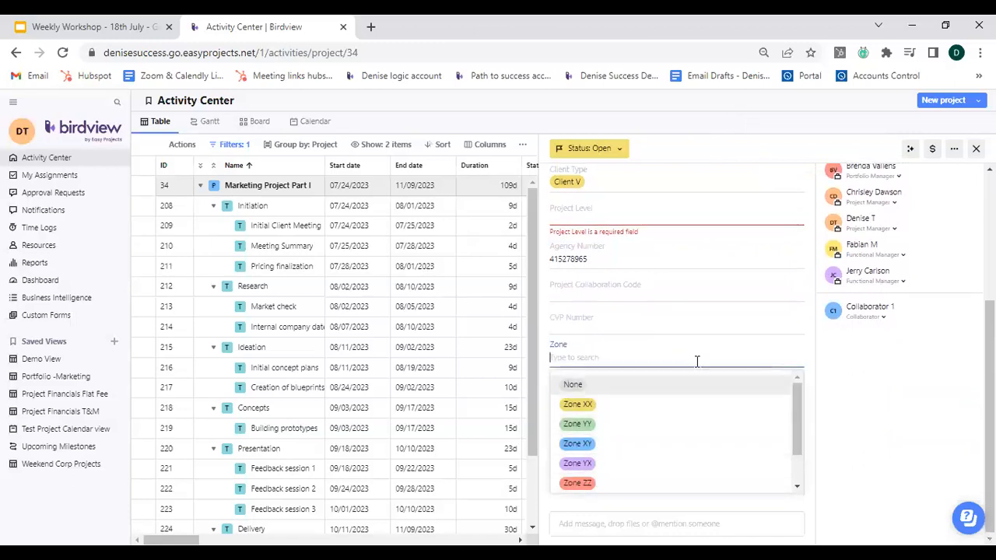
{"action": "left_click", "coordinate": [654, 434]}
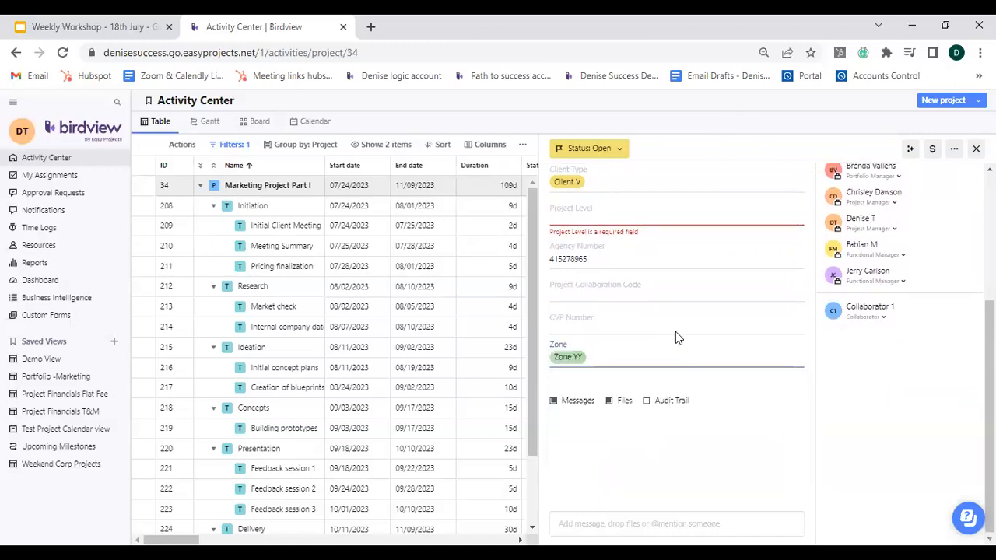
Change the project's Client Type to Client III.
{"action": "scroll", "coordinate": [676, 335], "scroll_direction": "up", "scroll_amount": 3}
{"action": "left_click", "coordinate": [629, 332]}
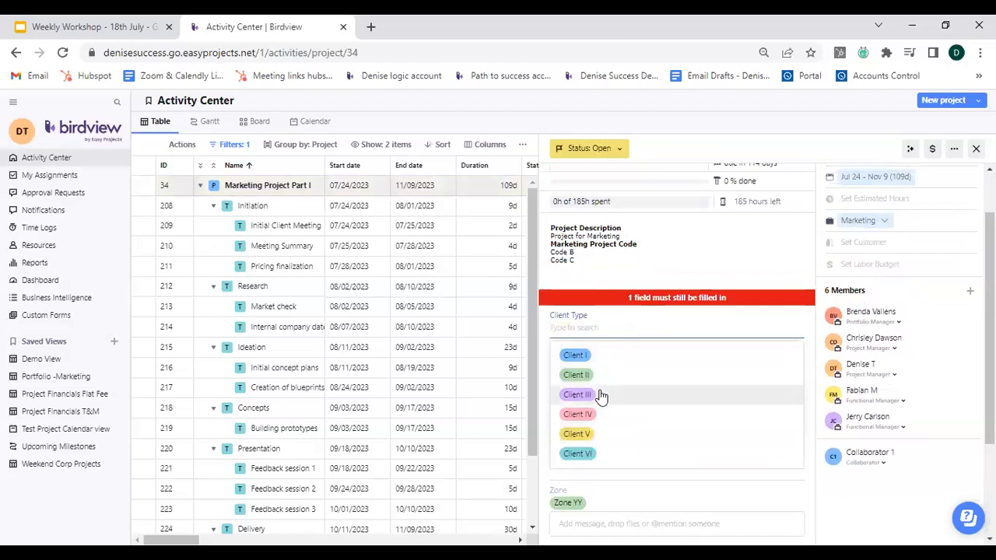
{"action": "left_click", "coordinate": [599, 394]}
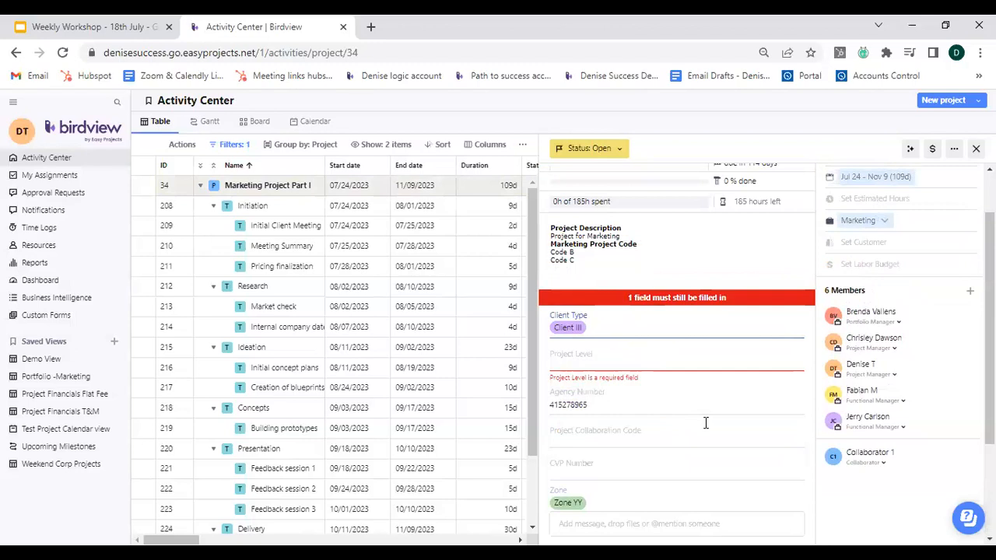
Return to the custom forms list and open the New Project Request form for editing.
{"action": "scroll", "coordinate": [706, 422], "scroll_direction": "up", "scroll_amount": 2}
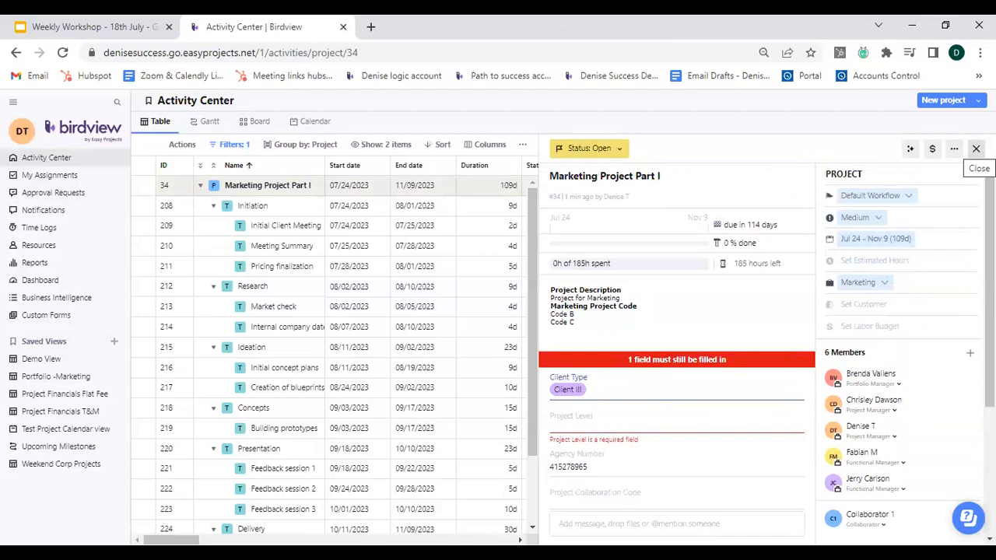
{"action": "left_click", "coordinate": [68, 320]}
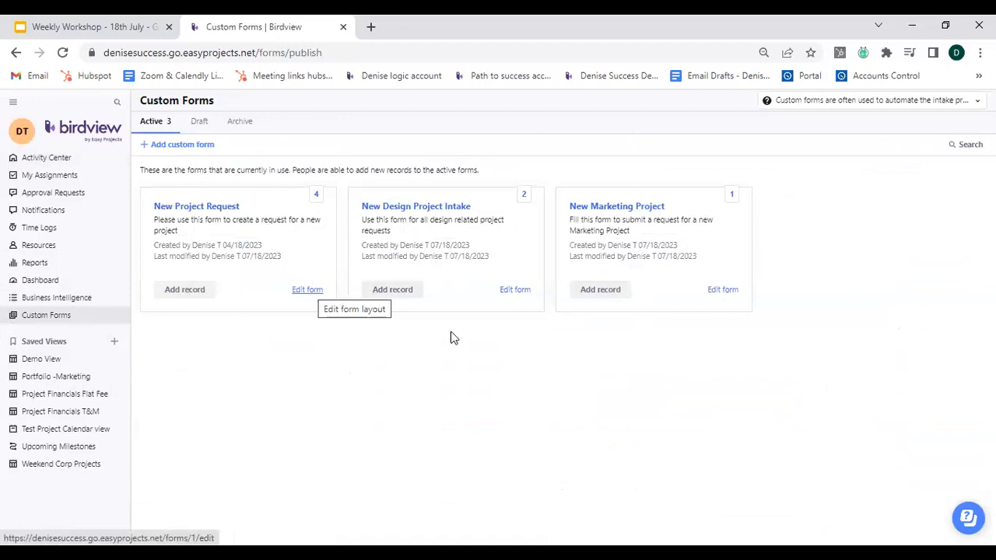
{"action": "scroll", "coordinate": [477, 331], "scroll_direction": "down", "scroll_amount": 4}
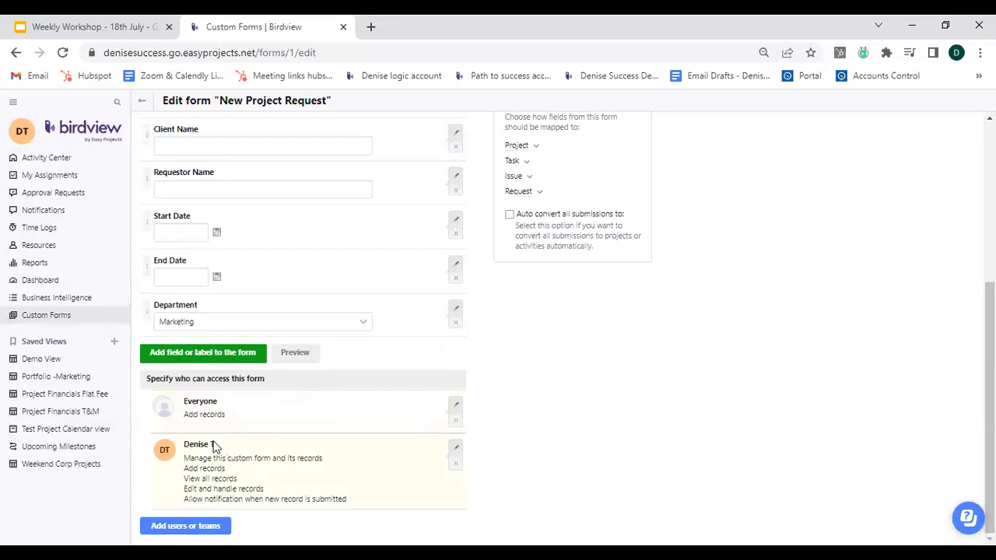
Inspect the form owner's access permissions on the New Project Request form.
{"action": "left_click", "coordinate": [457, 451]}
{"action": "scroll", "coordinate": [576, 478], "scroll_direction": "down", "scroll_amount": 2}
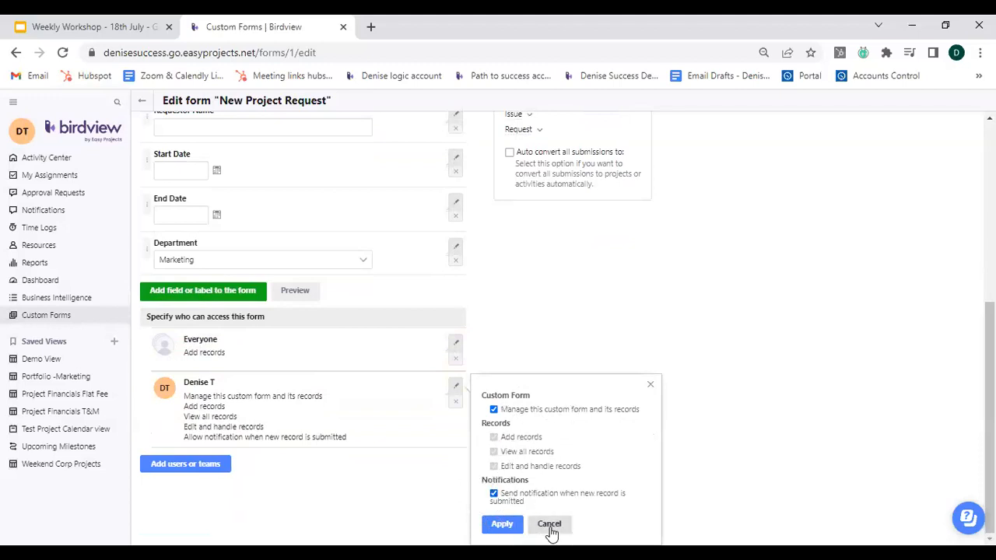
{"action": "left_click", "coordinate": [651, 386]}
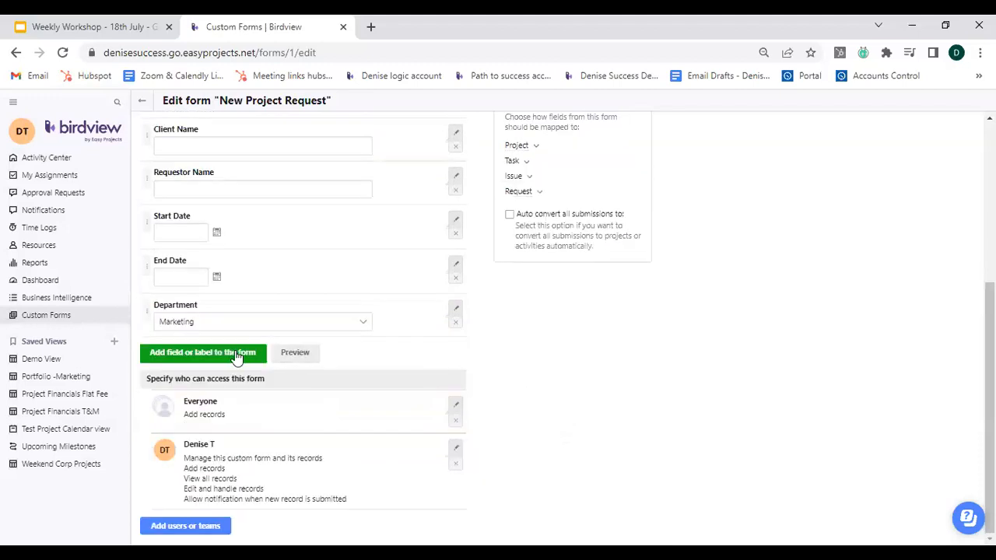
Try granting Everyone permission to manage the form and receive new-record notifications, closing the options without applying.
{"action": "left_click", "coordinate": [456, 409]}
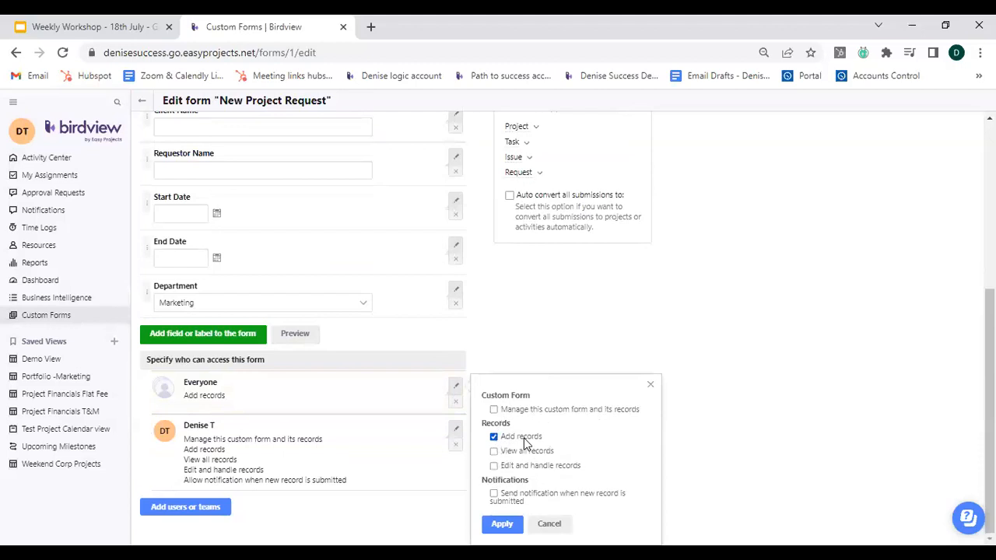
{"action": "left_click", "coordinate": [494, 409]}
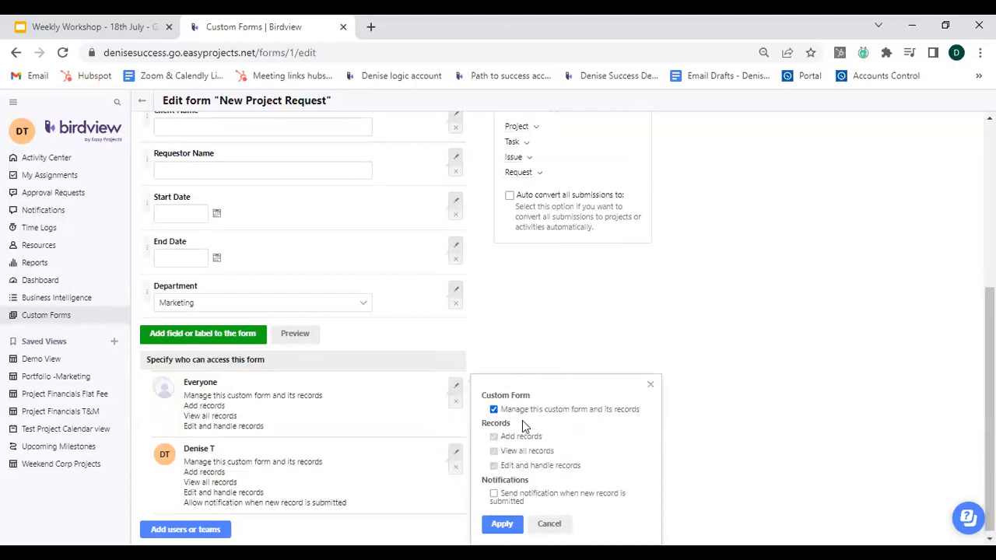
{"action": "left_click", "coordinate": [493, 493]}
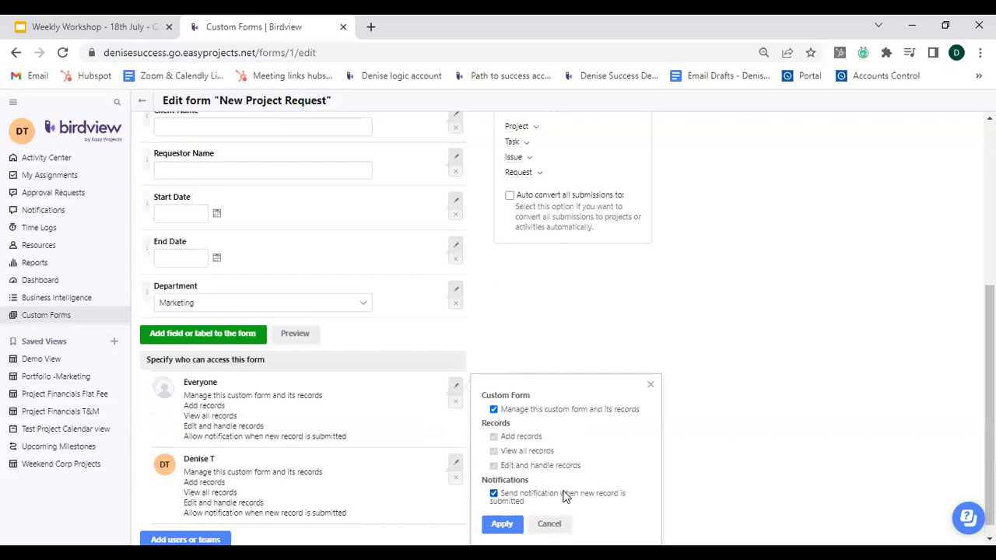
{"action": "left_click", "coordinate": [650, 386]}
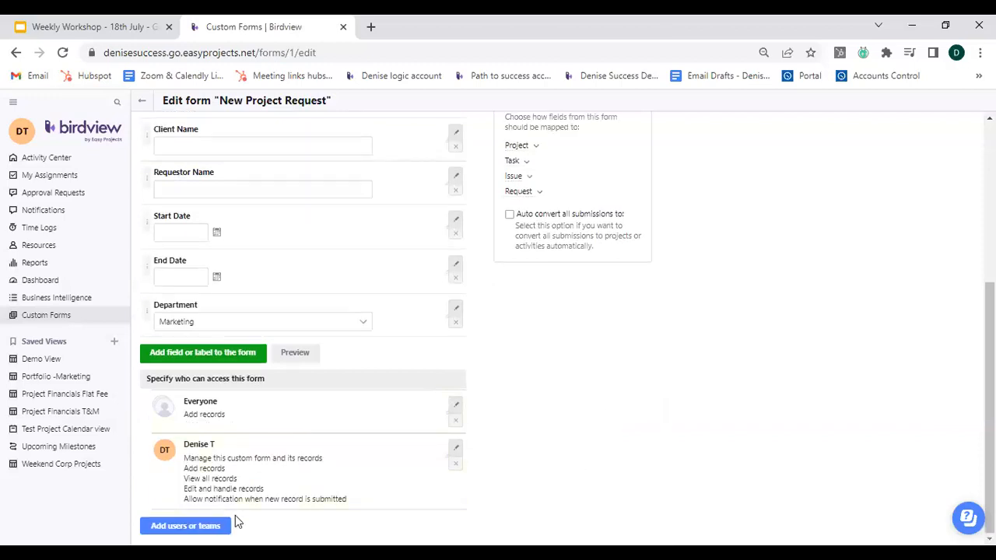
Add a user to the form's access list with permission to manage the form and receive new-record notifications.
{"action": "left_click", "coordinate": [180, 528]}
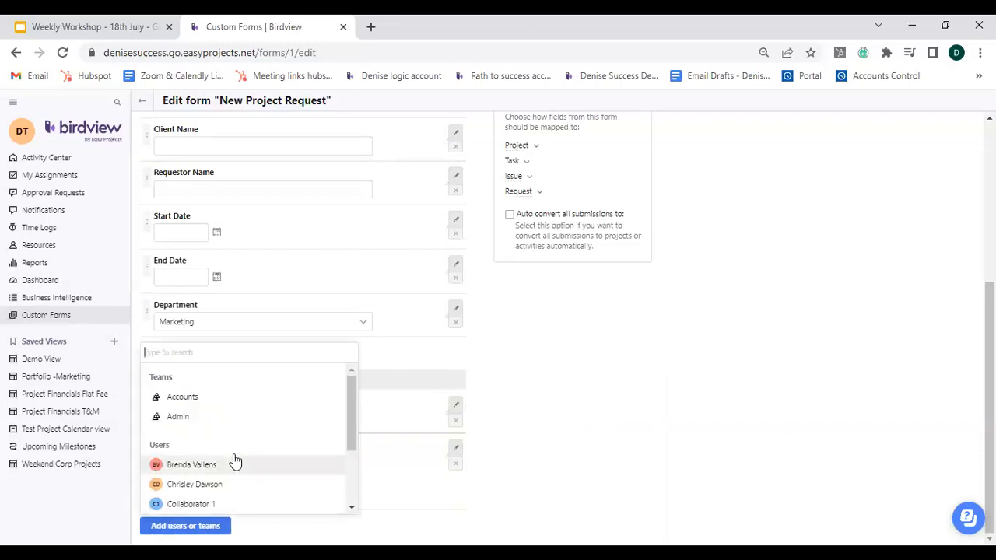
{"action": "scroll", "coordinate": [235, 460], "scroll_direction": "down", "scroll_amount": 1}
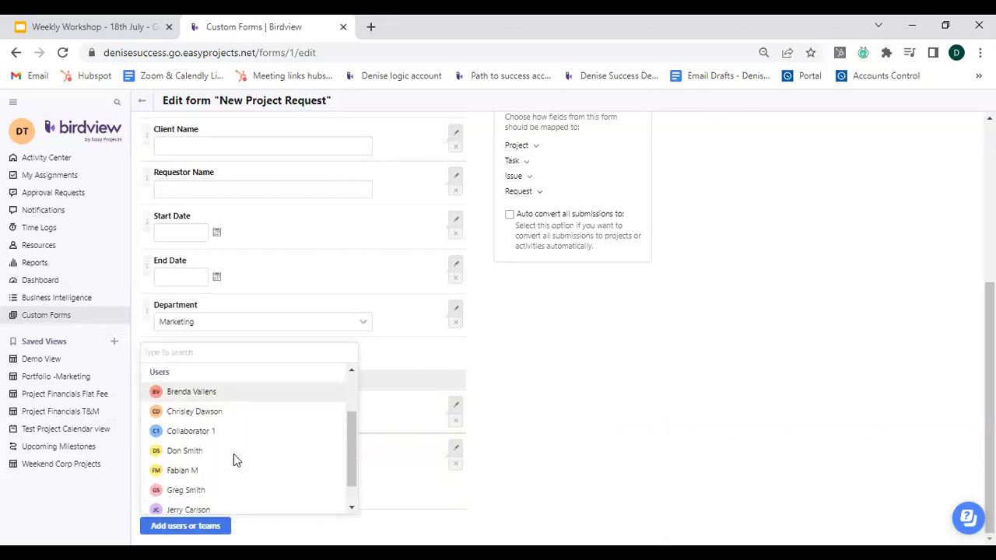
{"action": "left_click", "coordinate": [219, 396]}
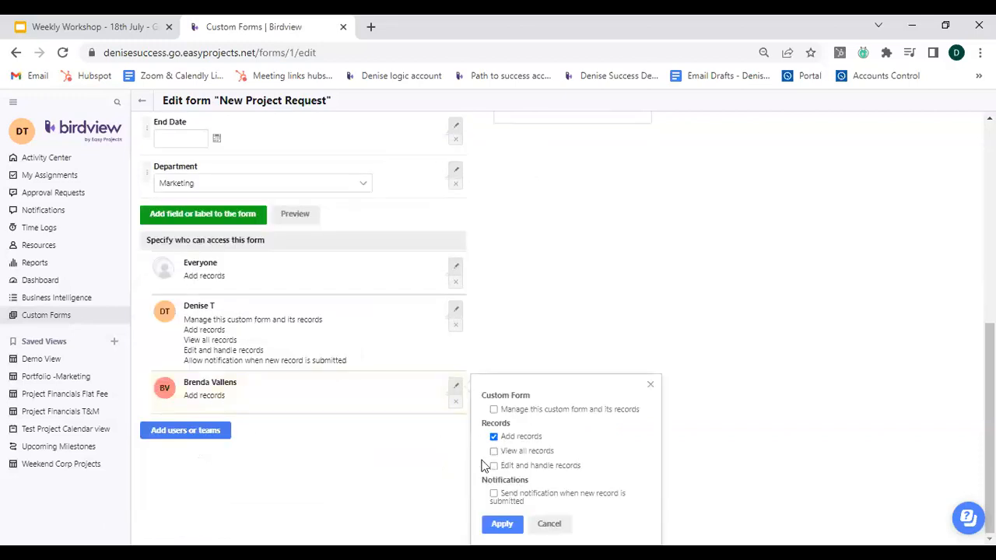
{"action": "left_click", "coordinate": [493, 409]}
{"action": "left_click", "coordinate": [494, 493]}
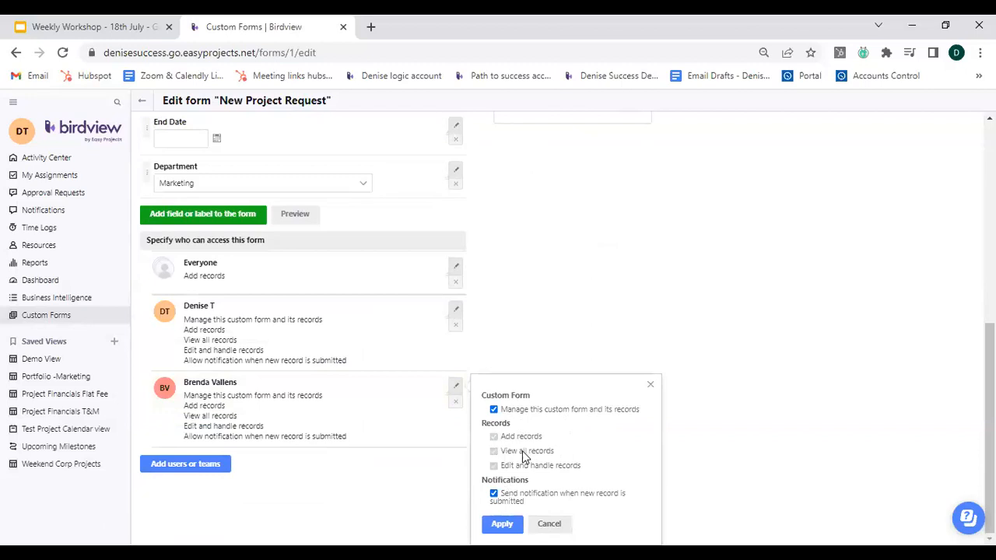
{"action": "left_click", "coordinate": [503, 525]}
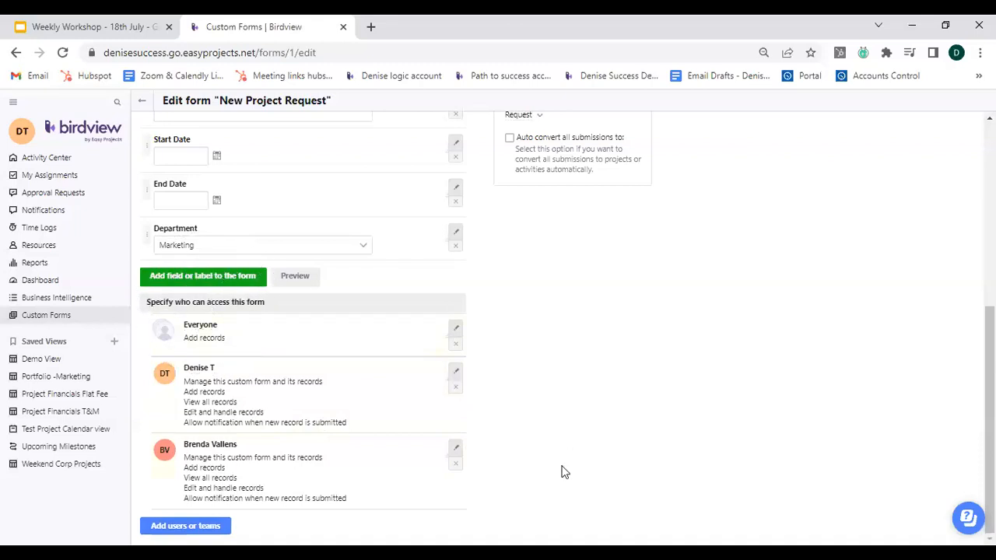
Try enabling auto-conversion of all submissions and browse the conversion type and project manager options before switching it off.
{"action": "scroll", "coordinate": [564, 472], "scroll_direction": "up", "scroll_amount": 3}
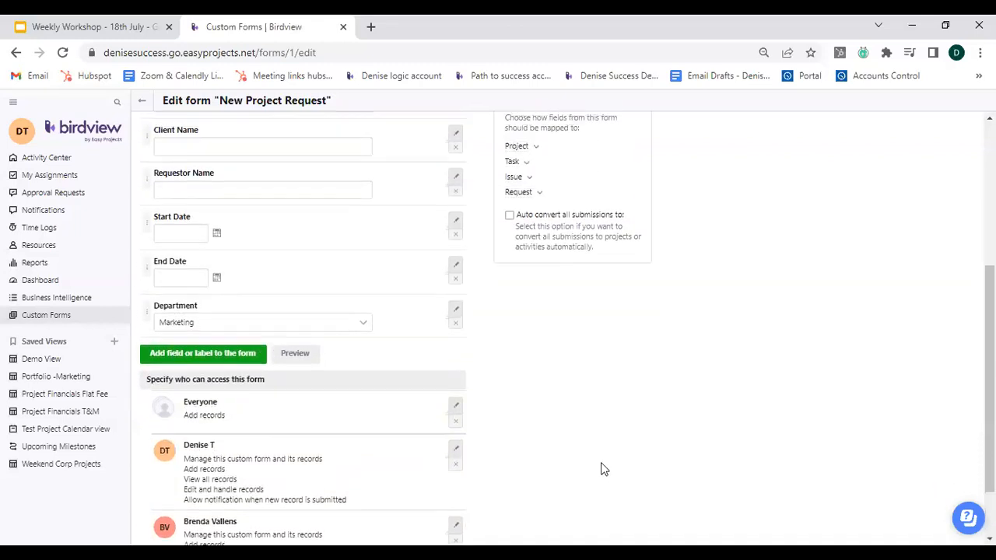
{"action": "left_click", "coordinate": [574, 370]}
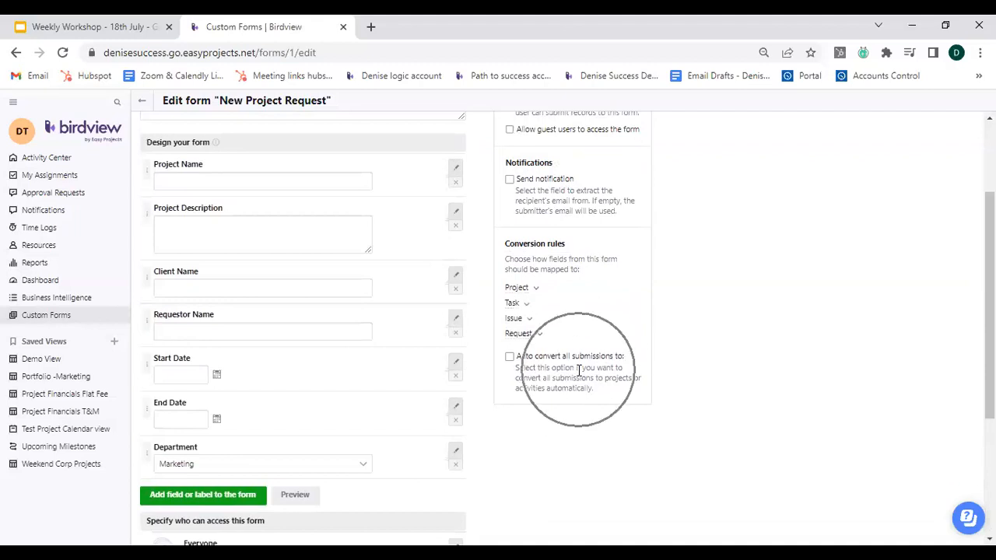
{"action": "left_click", "coordinate": [510, 357]}
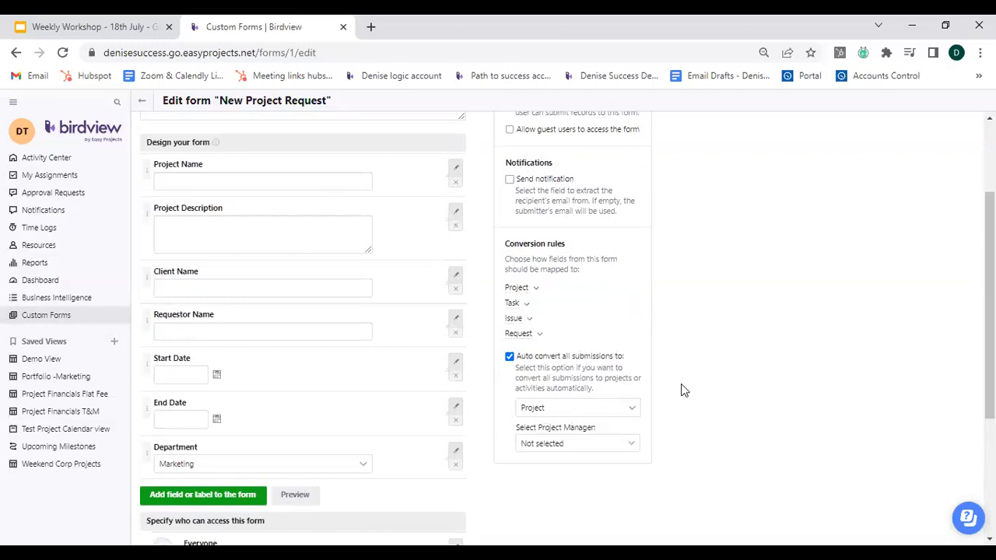
{"action": "left_click", "coordinate": [627, 413]}
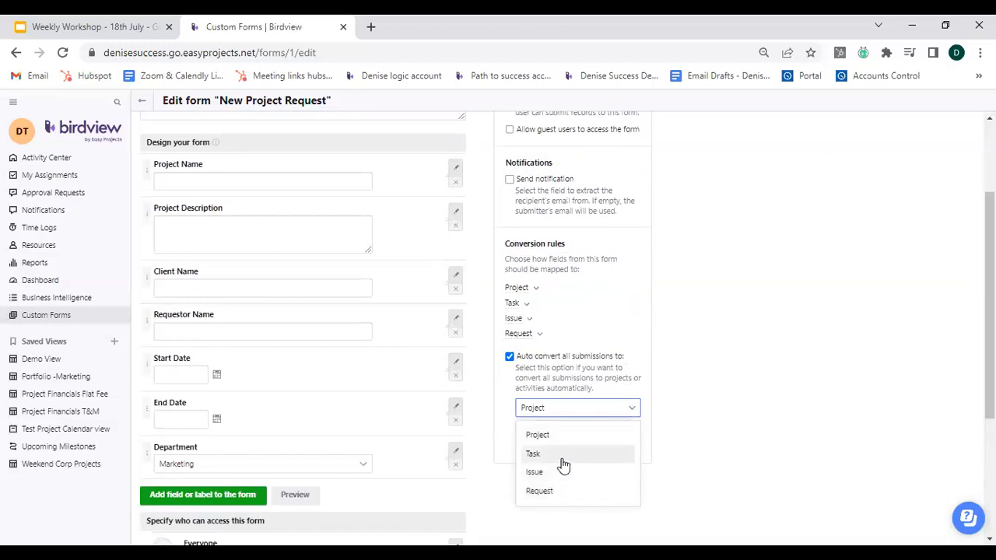
{"action": "left_click", "coordinate": [676, 444]}
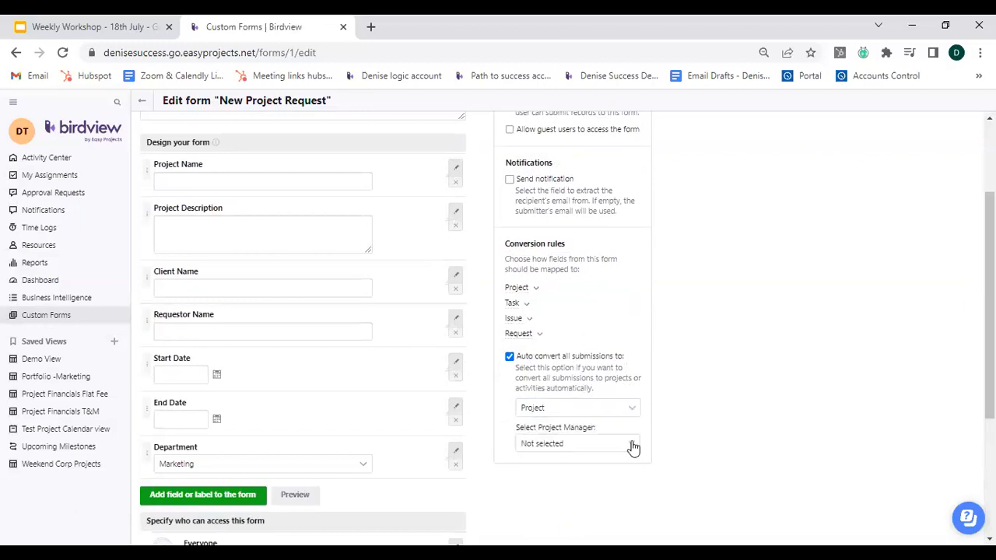
{"action": "left_click", "coordinate": [624, 444]}
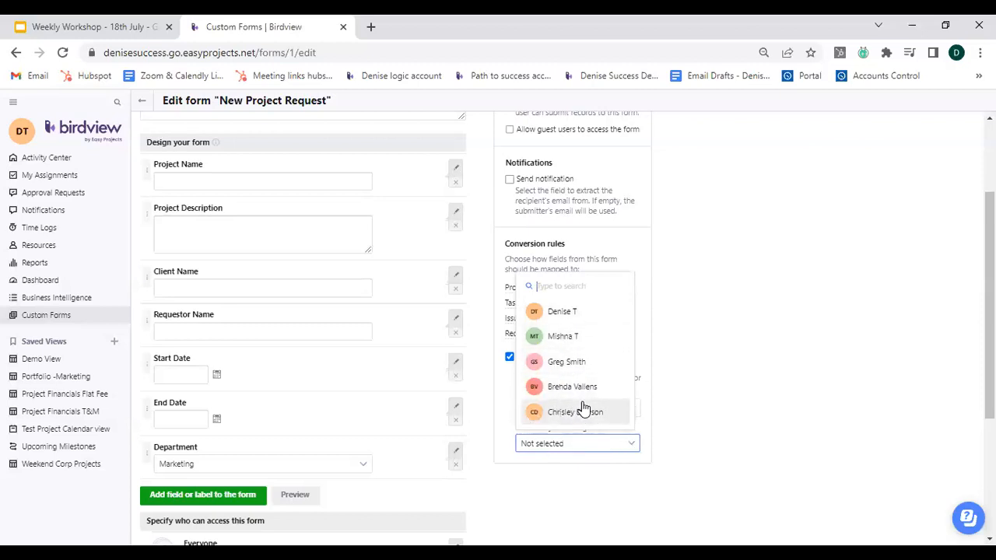
{"action": "left_click", "coordinate": [692, 438]}
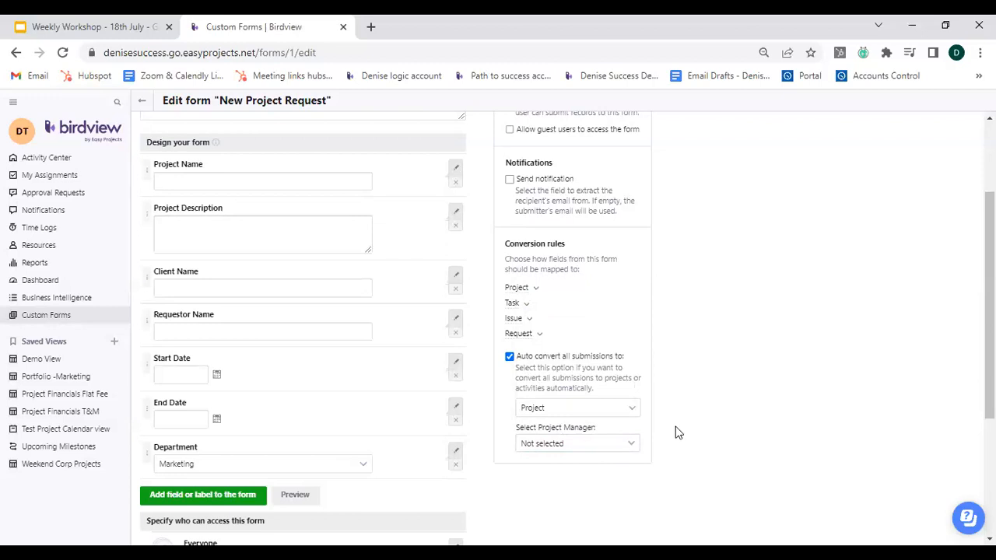
{"action": "left_click", "coordinate": [510, 359]}
{"action": "left_click", "coordinate": [510, 359]}
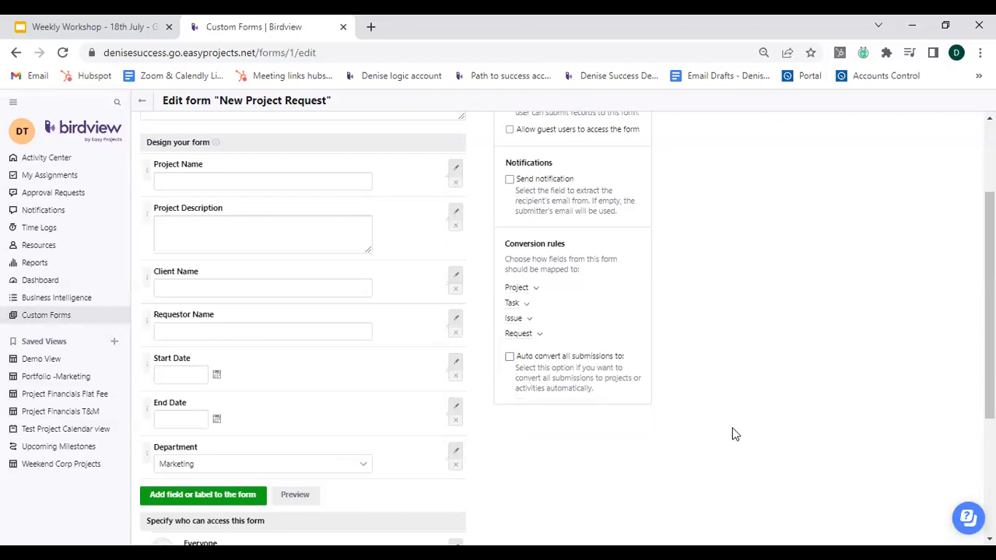
Leave the form editor without saving the changes.
{"action": "scroll", "coordinate": [731, 434], "scroll_direction": "up", "scroll_amount": 3}
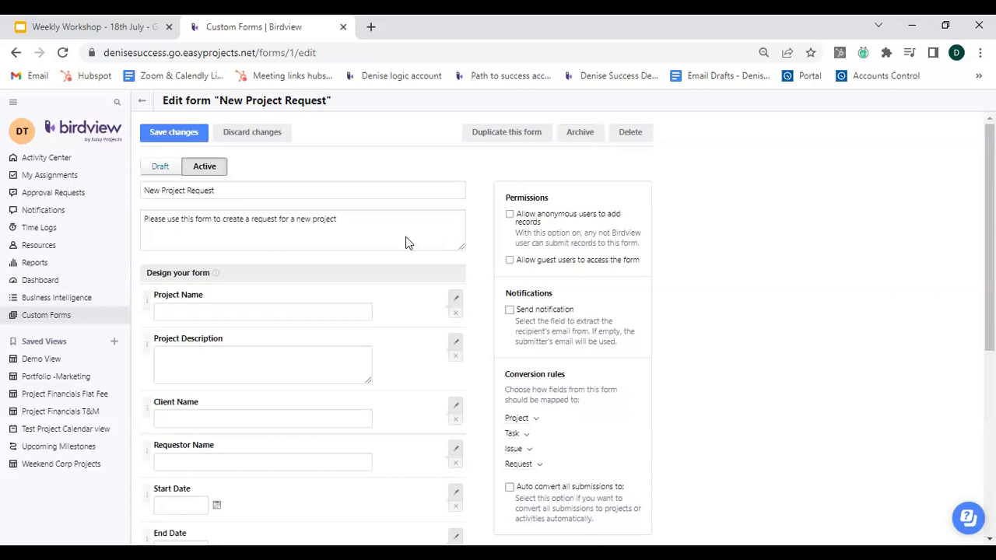
{"action": "left_click", "coordinate": [141, 100]}
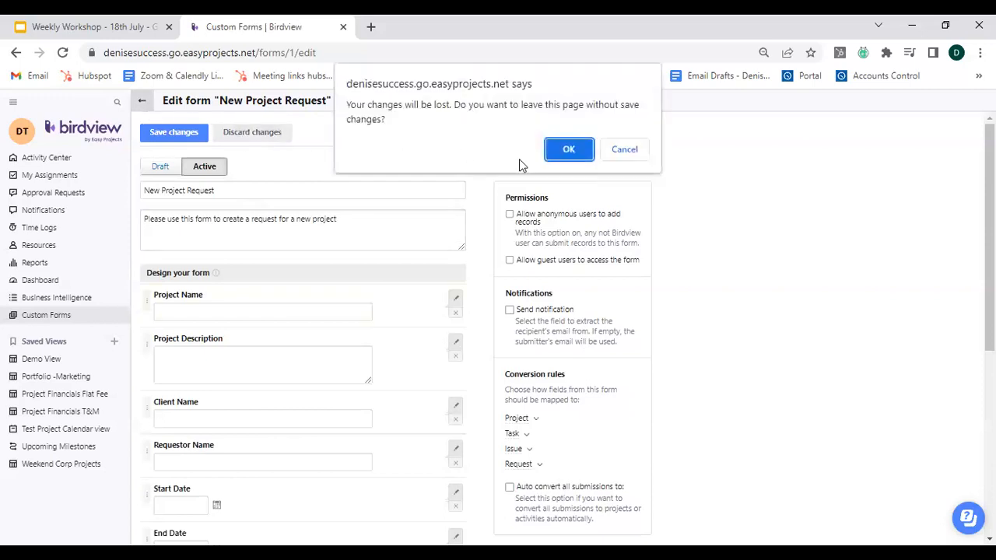
{"action": "left_click", "coordinate": [567, 150]}
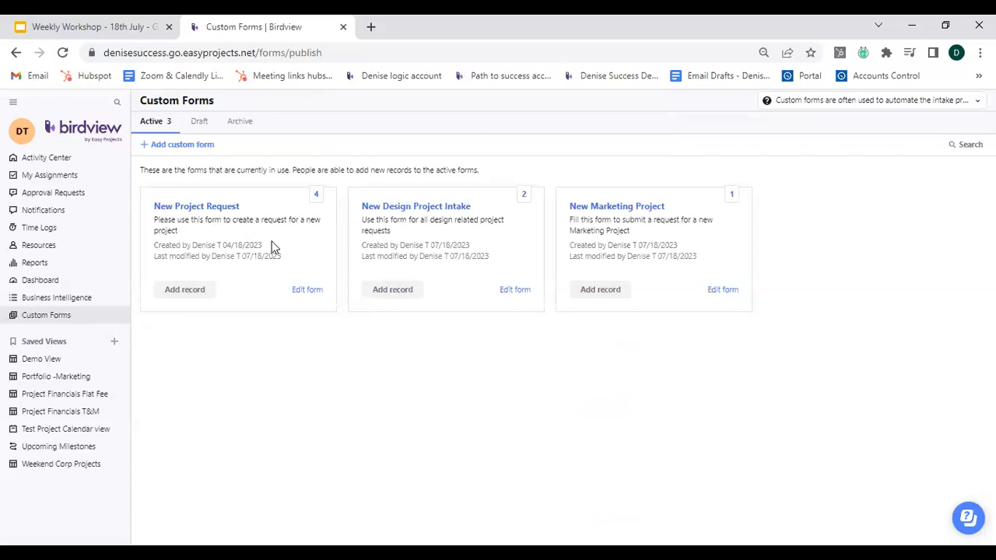
Open the New Project Request records list and export the records to CSV, then open the downloaded file.
{"action": "left_click", "coordinate": [315, 196]}
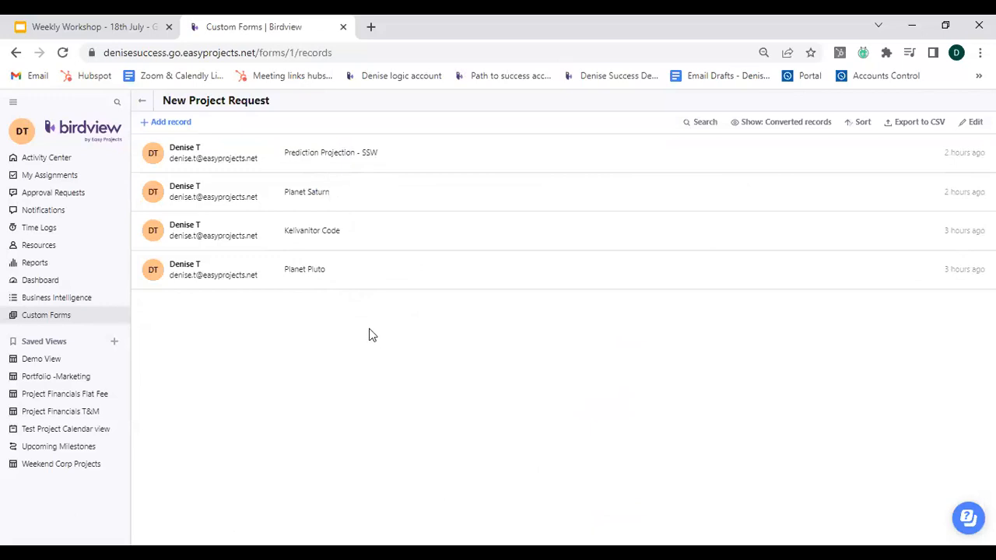
{"action": "key", "text": "ctrl"}
{"action": "left_click", "coordinate": [914, 127]}
{"action": "key", "text": "ctrl"}
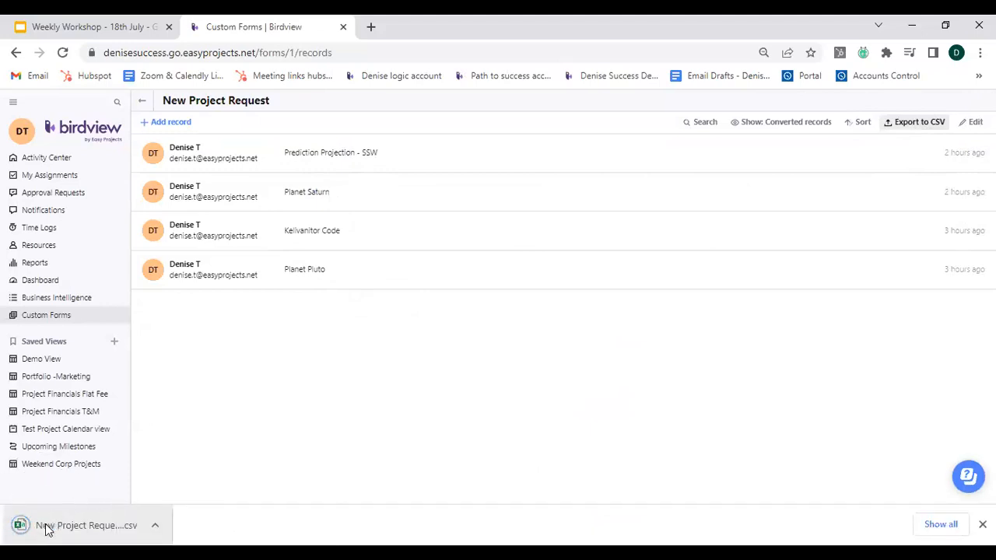
{"action": "left_click", "coordinate": [81, 517]}
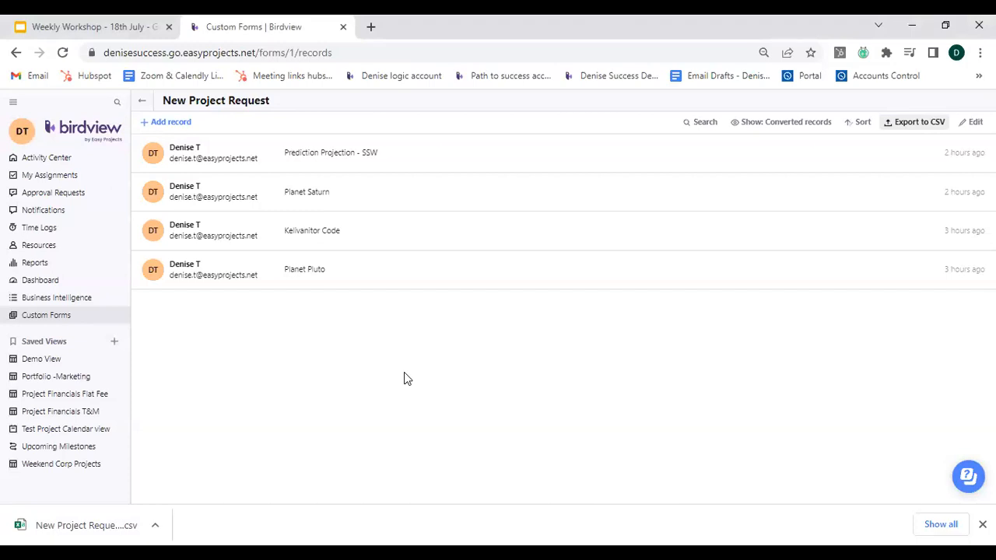
Open the Marketing Project Part I details from the Activity Center and scroll through its fields.
{"action": "mouse_move", "coordinate": [550, 144]}
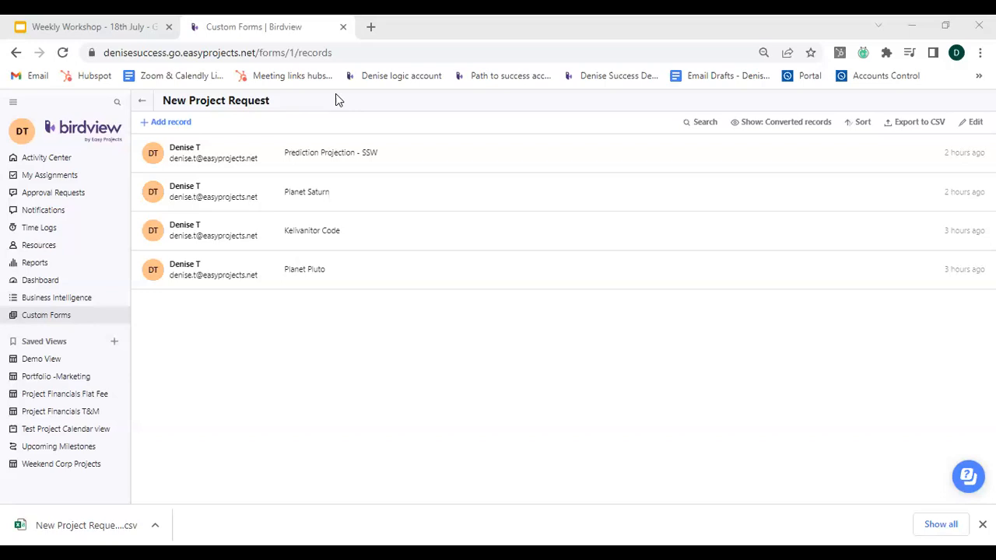
{"action": "left_click", "coordinate": [49, 160]}
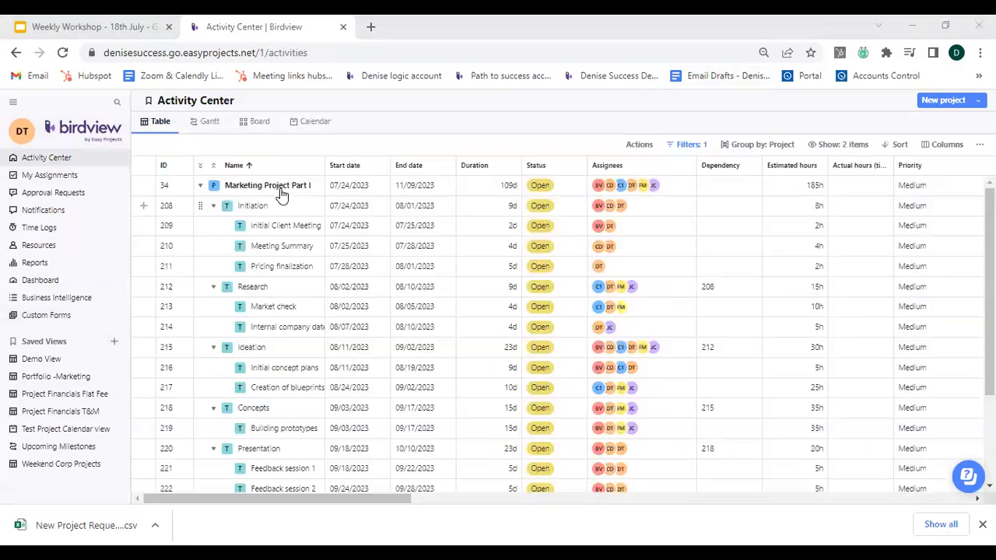
{"action": "left_click", "coordinate": [289, 186]}
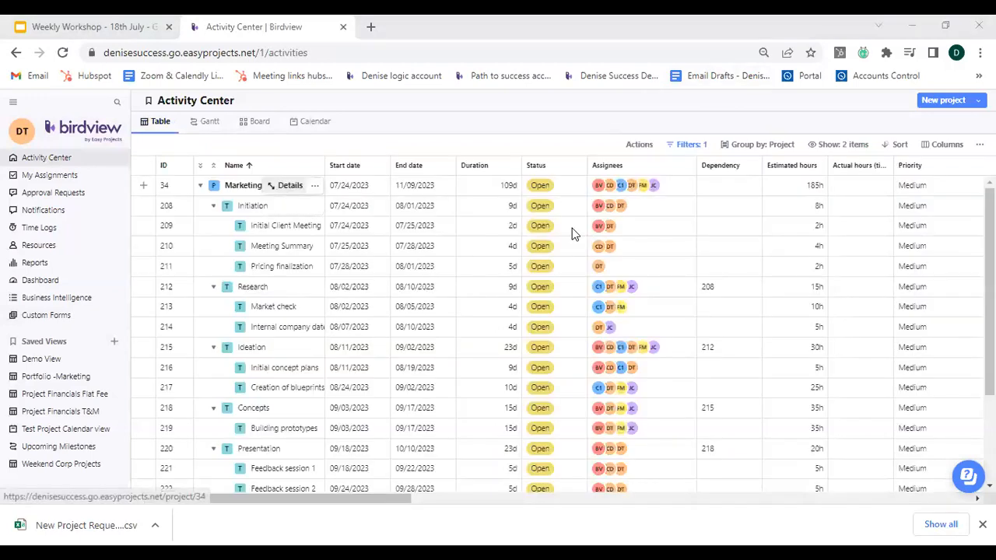
{"action": "scroll", "coordinate": [636, 431], "scroll_direction": "down", "scroll_amount": 4}
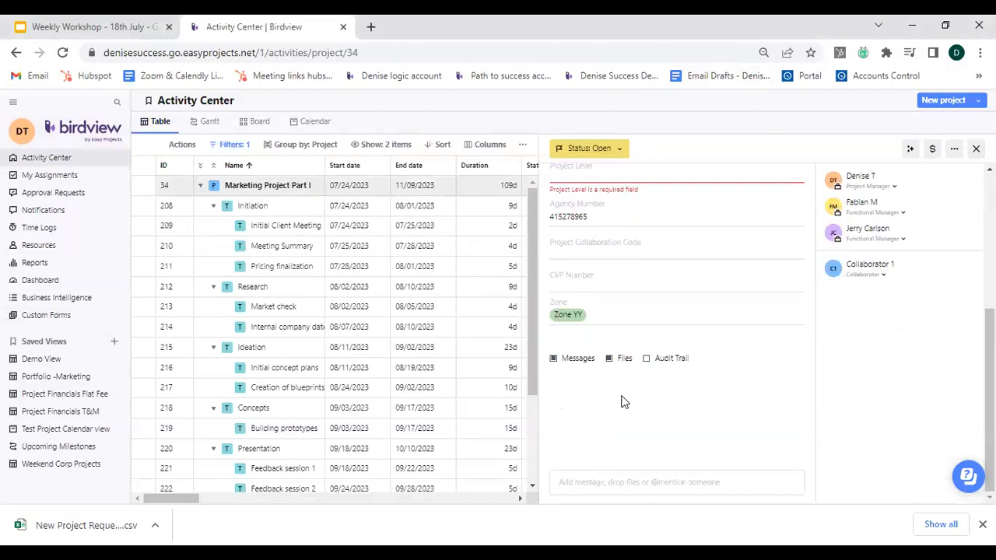
{"action": "key", "text": "ctrl"}
{"action": "left_click", "coordinate": [628, 483]}
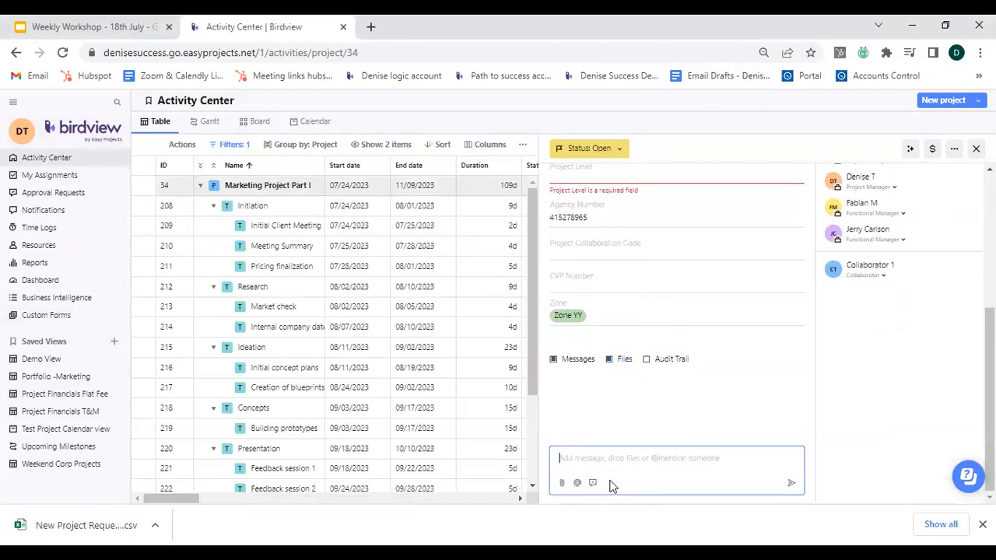
{"action": "left_click", "coordinate": [622, 397]}
{"action": "left_click", "coordinate": [535, 74]}
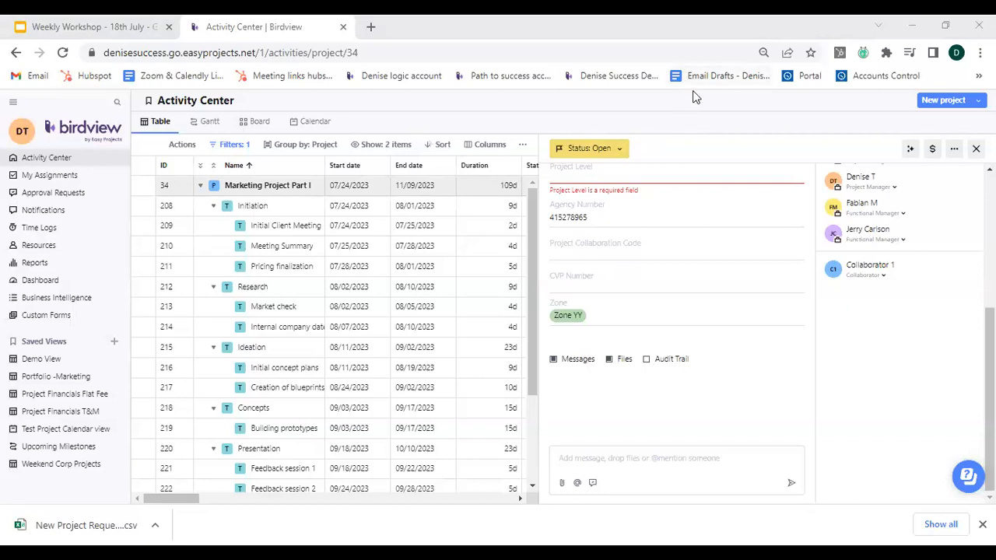
Switch to the Weekly Workshop presentation and start the slideshow from the Future Topics slide.
{"action": "left_click", "coordinate": [114, 28]}
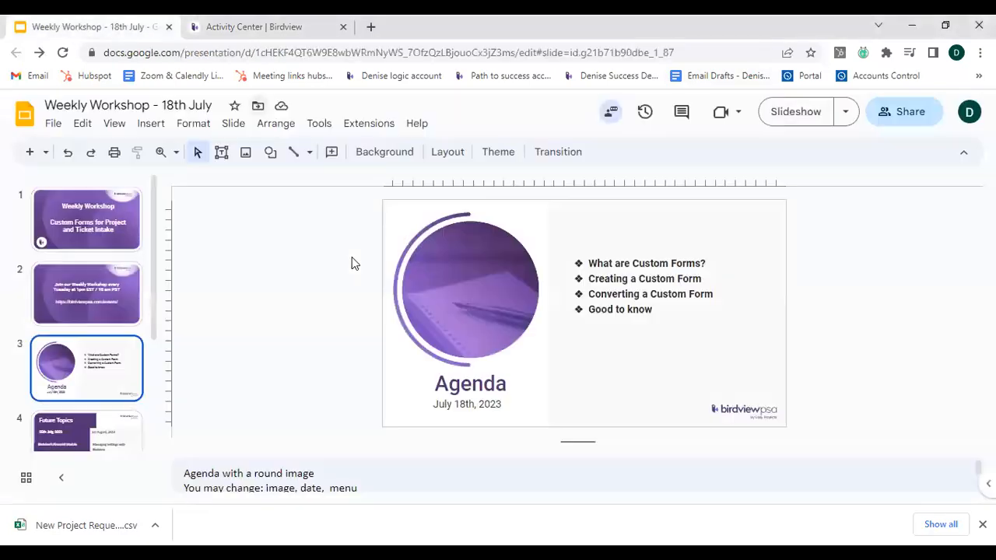
{"action": "left_click", "coordinate": [87, 429]}
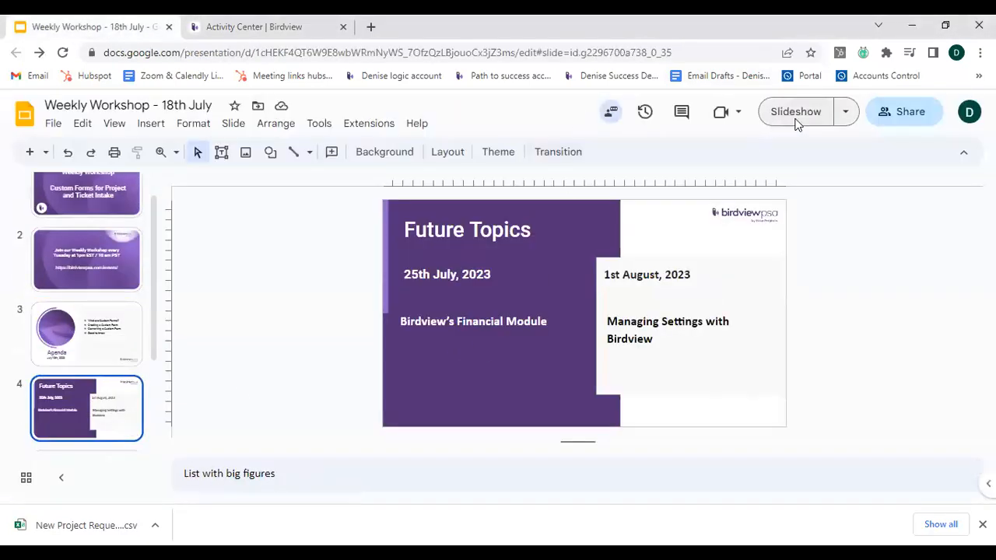
{"action": "key", "text": "ctrl+F5"}
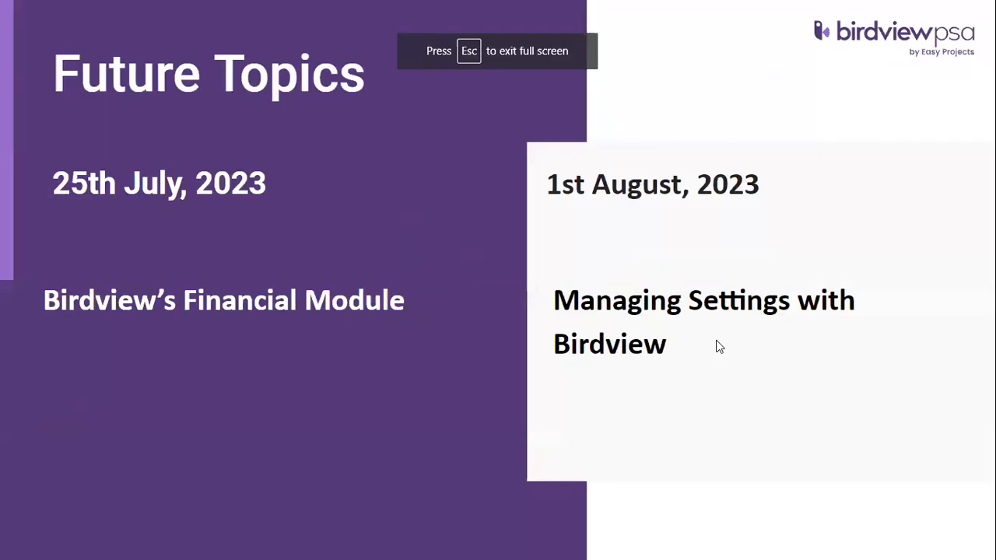